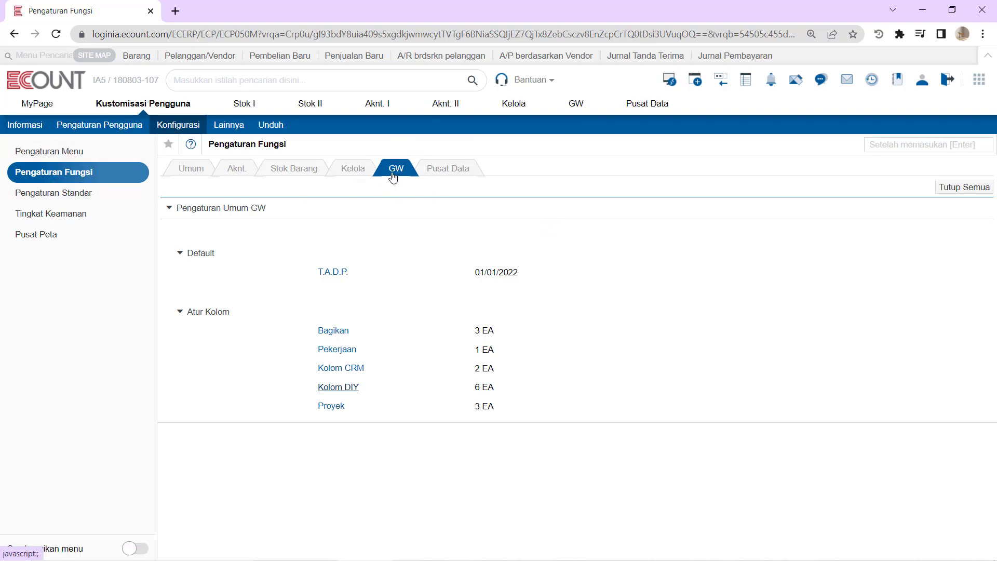
# Step: Add a new menu group named Papan DIY in the GW Kolom DIY settings
pyautogui.click(337, 389)
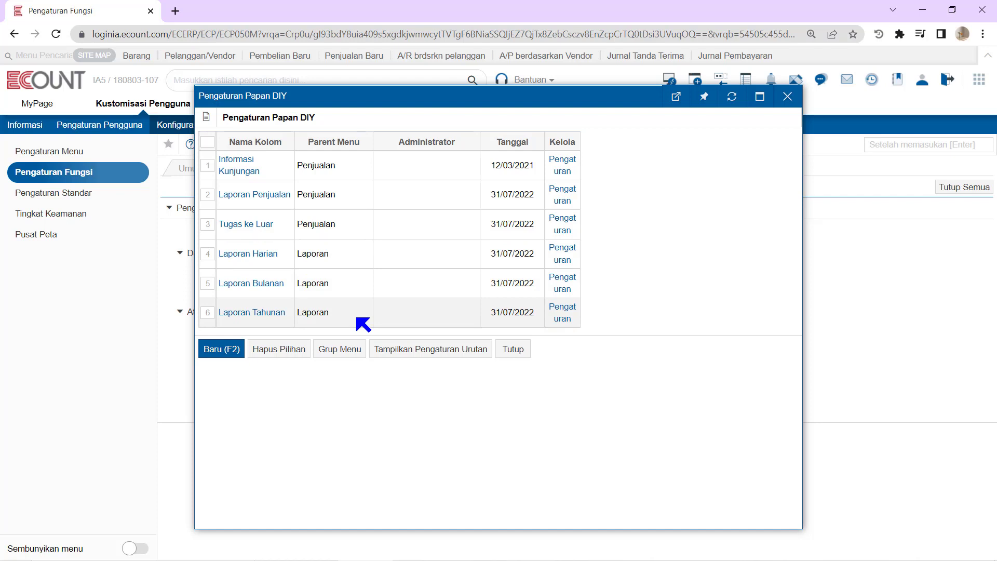
pyautogui.click(336, 350)
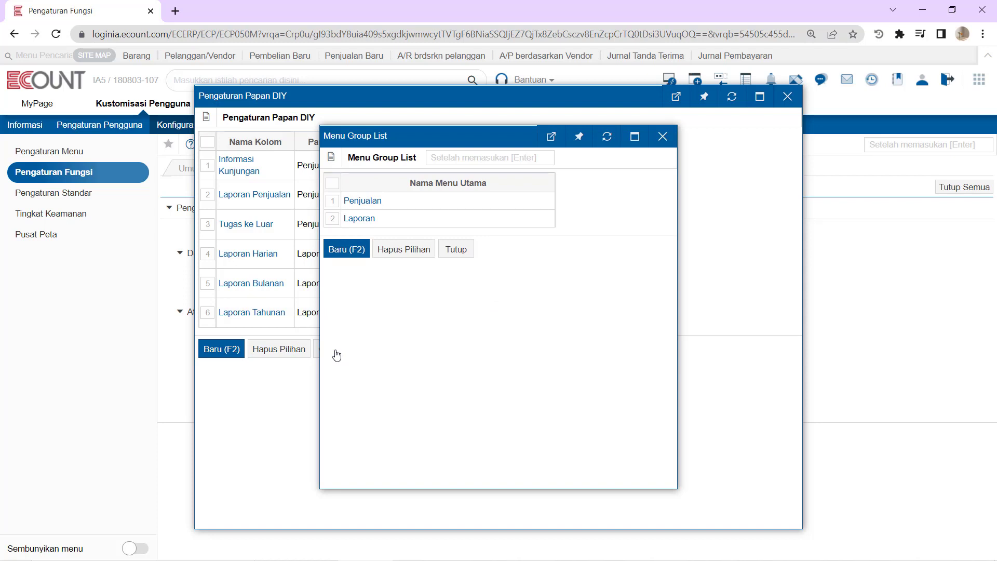
pyautogui.click(357, 250)
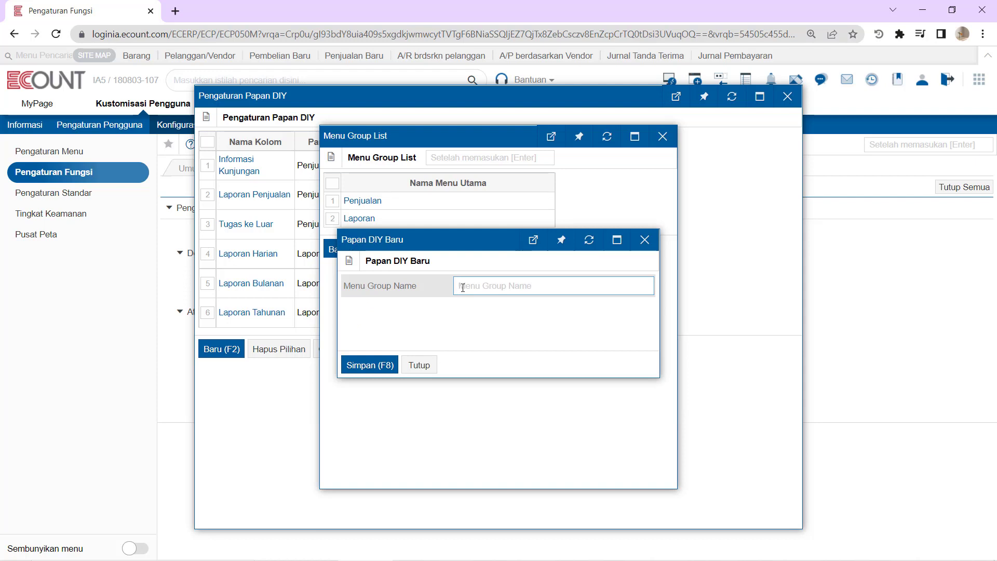
pyautogui.write('Papan DIY')
pyautogui.click(372, 364)
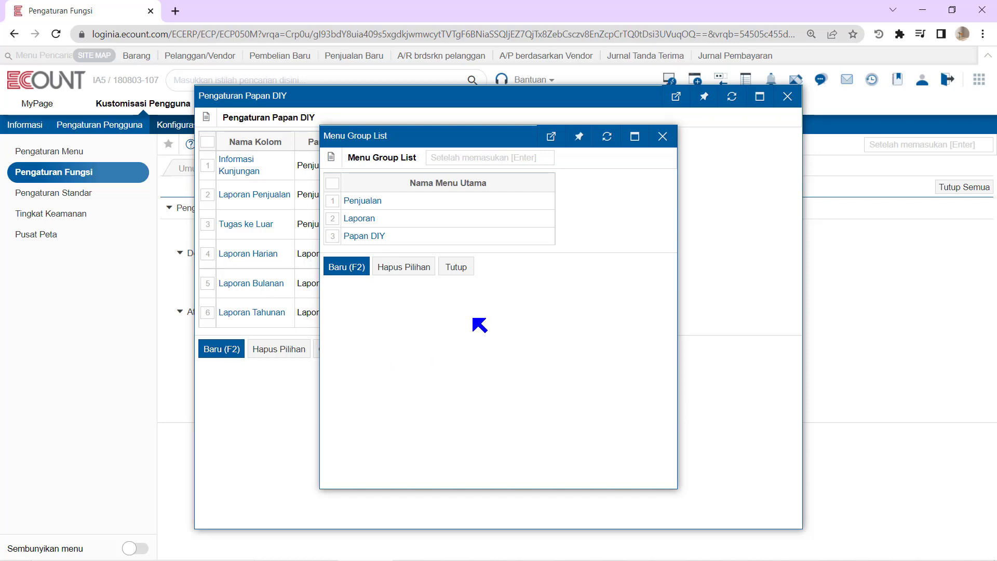
pyautogui.click(457, 267)
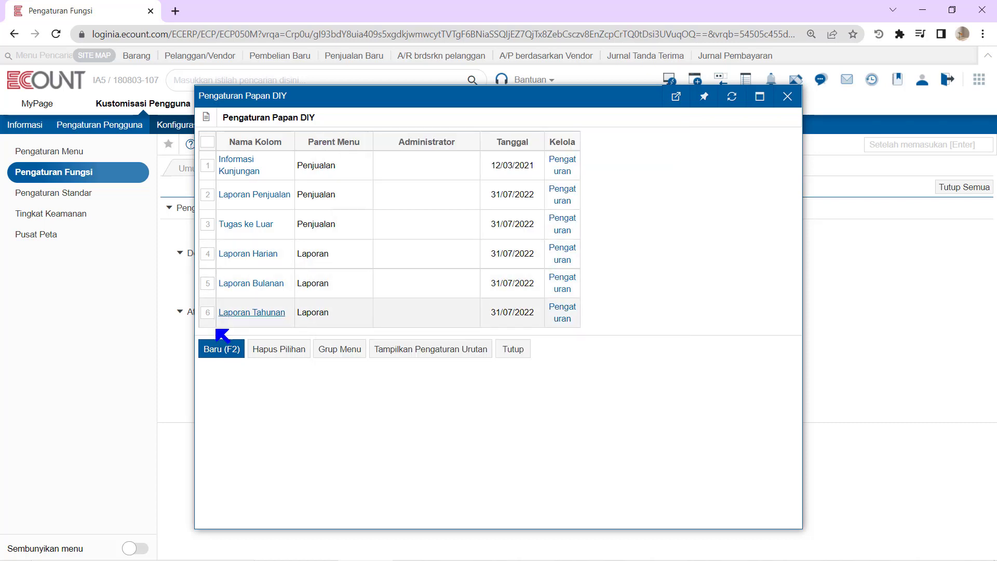
# Step: Create a DIY board named TEST in the Papan DIY menu group without copying a board, and close the board settings
pyautogui.click(221, 349)
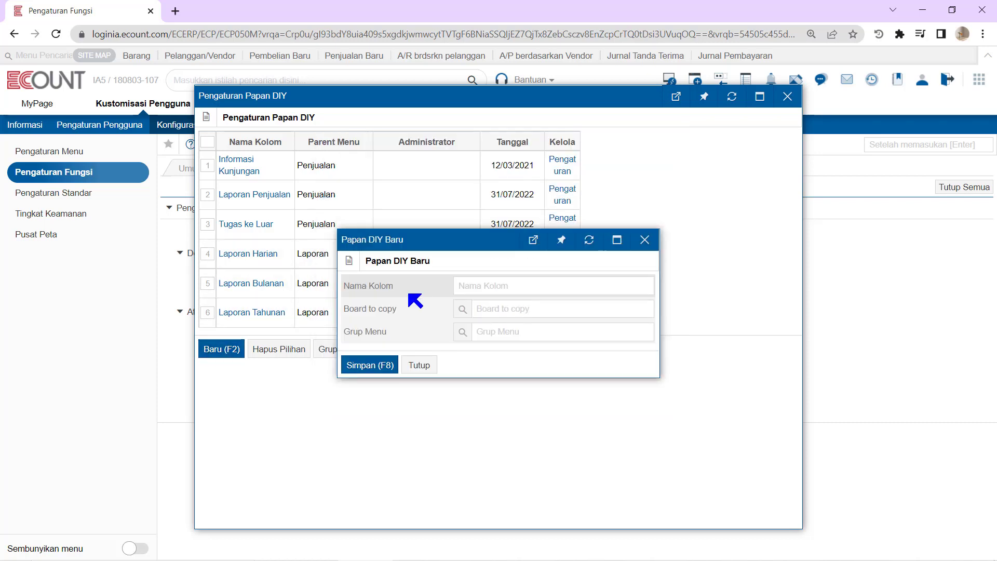
pyautogui.click(467, 287)
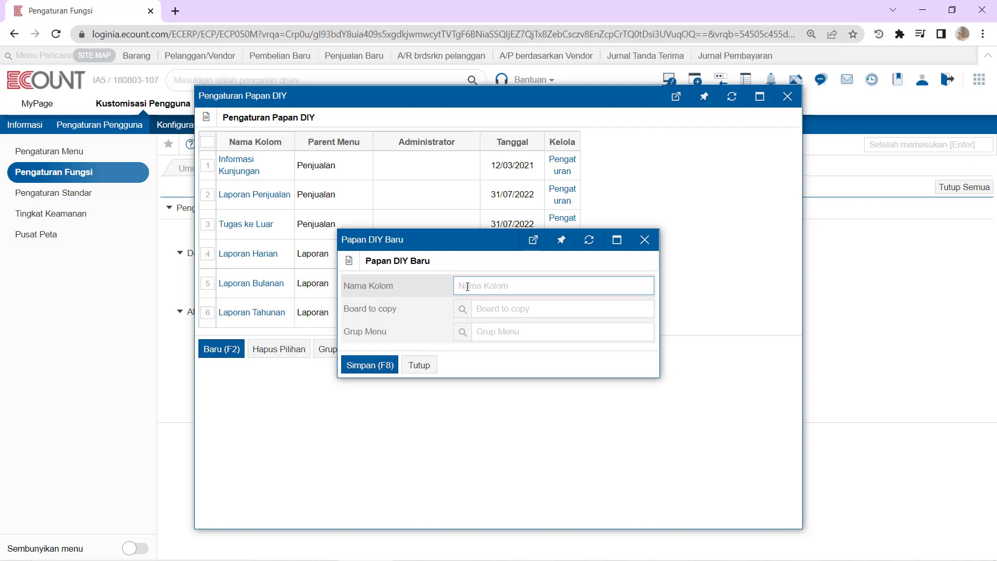
pyautogui.write('TEST')
pyautogui.click(463, 331)
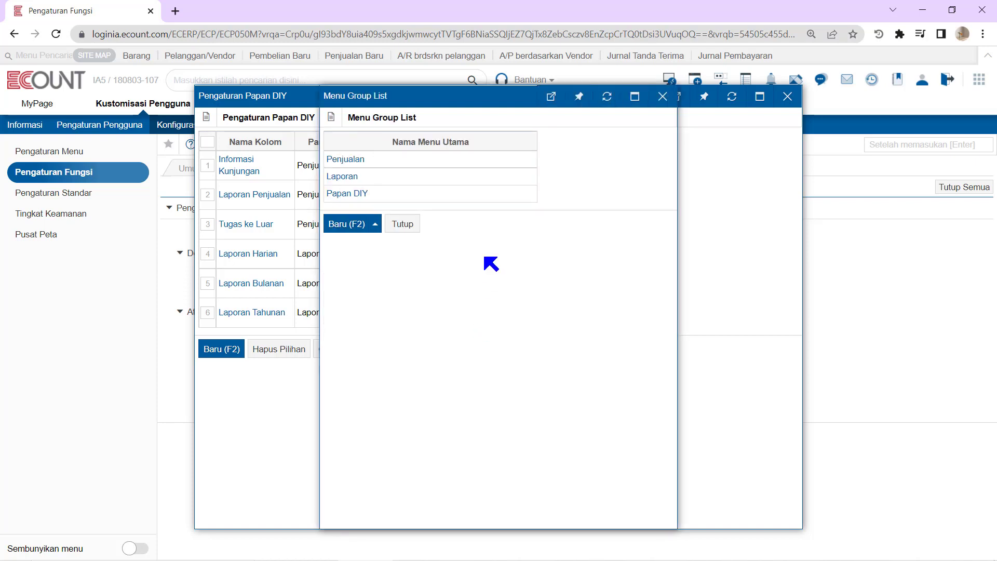
pyautogui.click(347, 194)
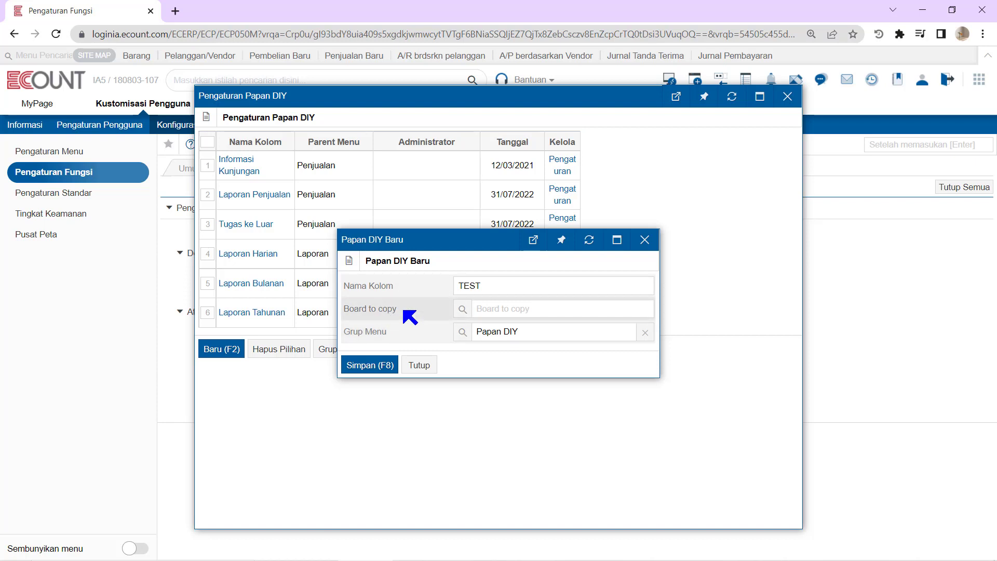
pyautogui.click(462, 309)
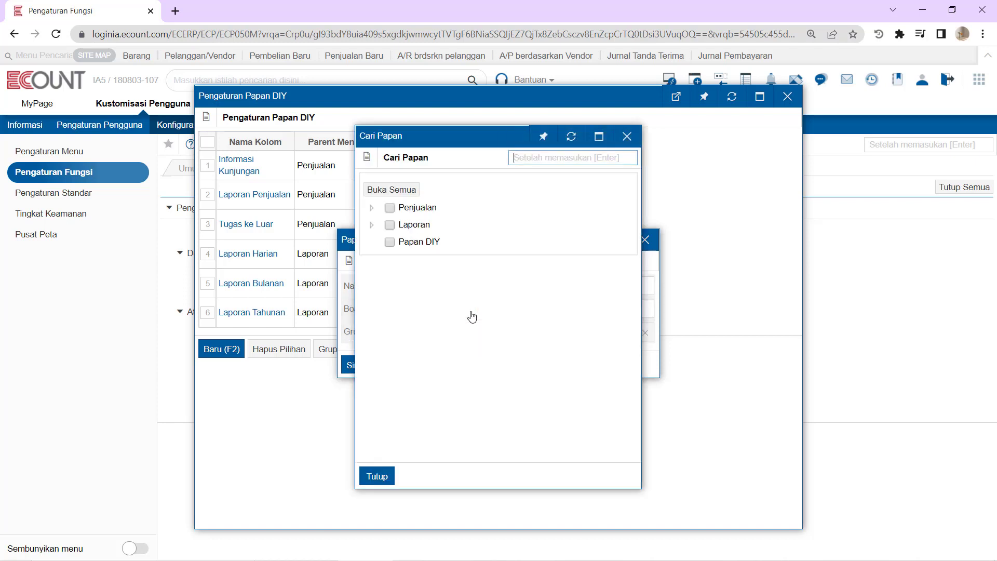
pyautogui.click(628, 144)
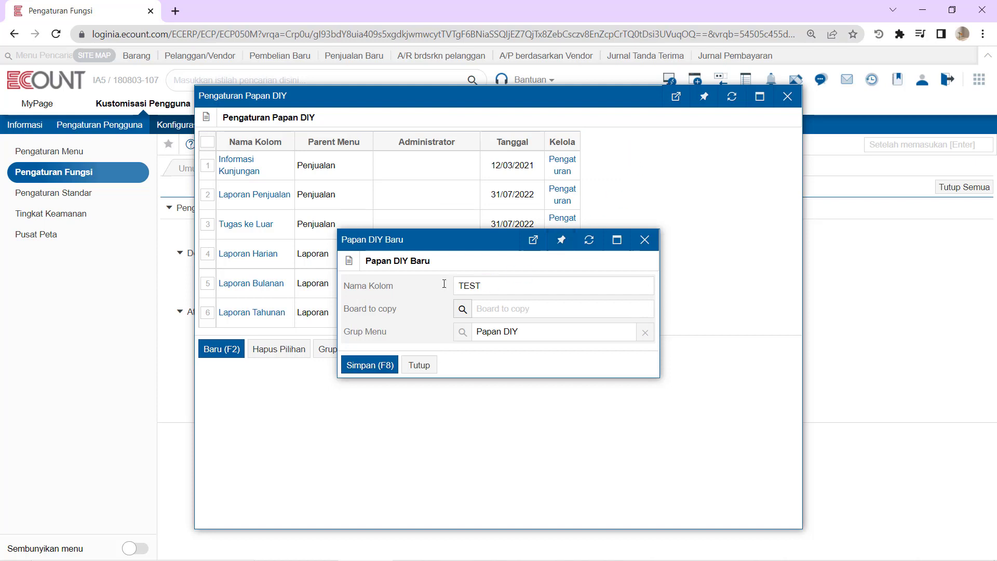
pyautogui.click(366, 365)
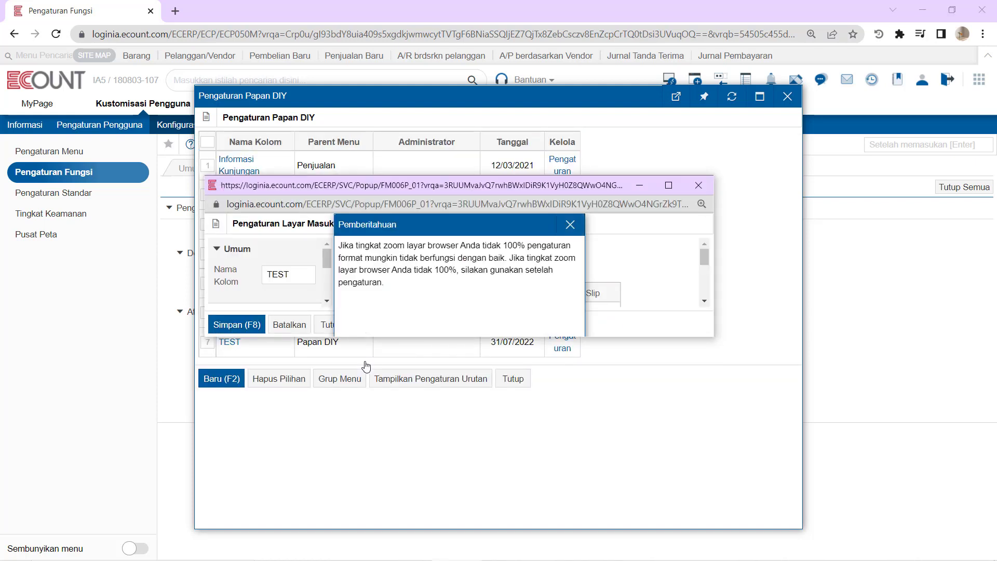
pyautogui.click(570, 225)
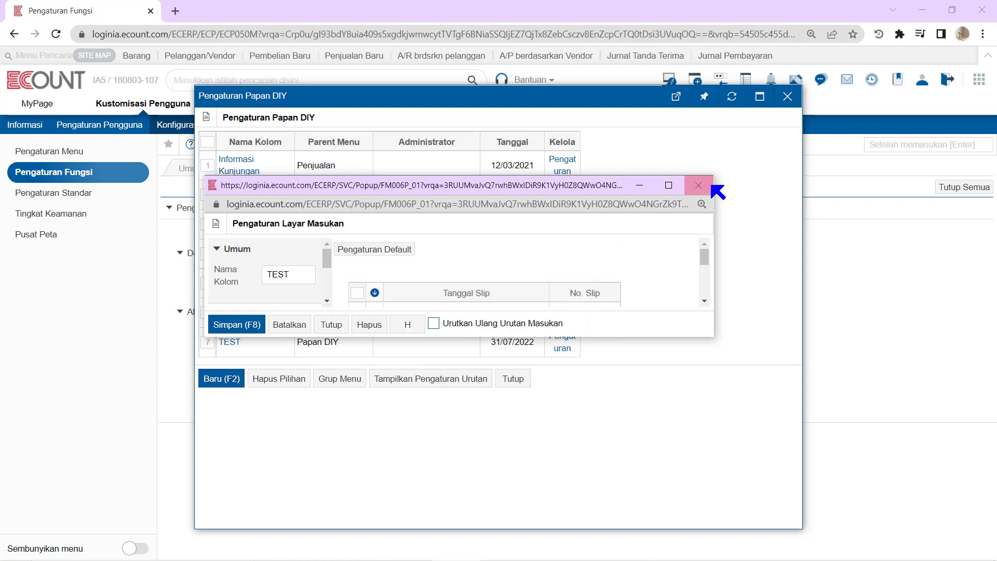
pyautogui.click(699, 186)
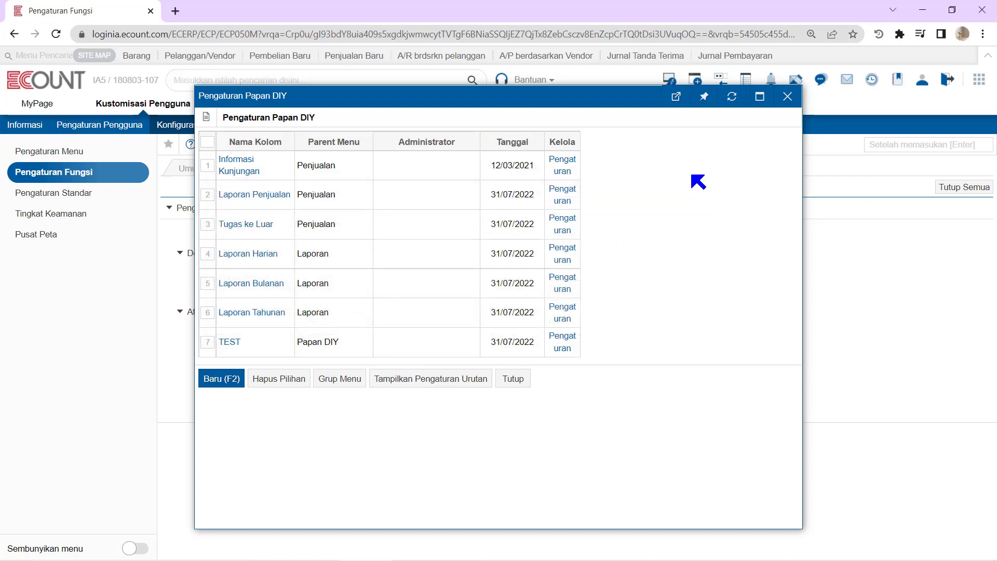
pyautogui.click(797, 95)
# Step: Open the TEST board from the Papan DIY section of GW
pyautogui.moveTo(565, 111)
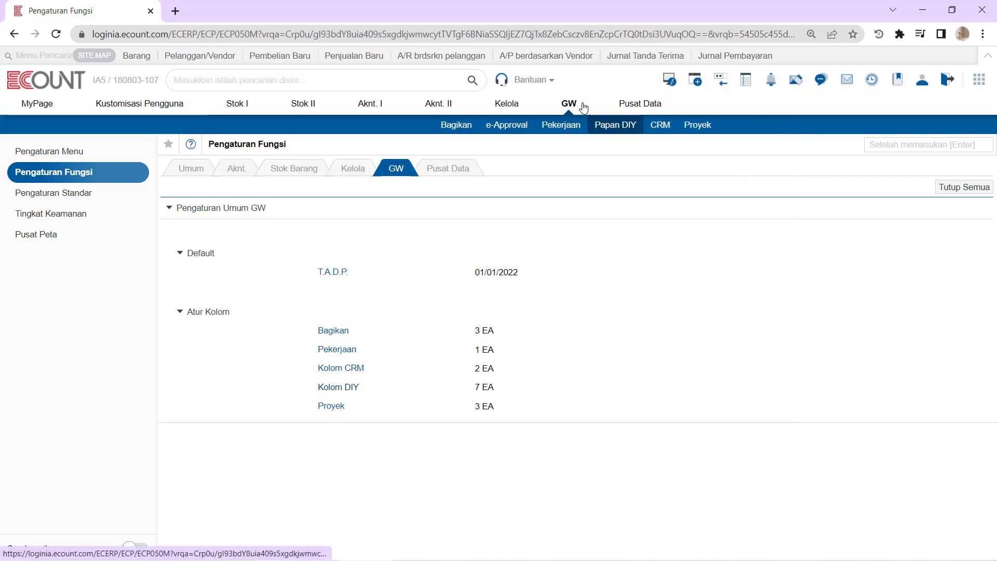
pyautogui.click(609, 124)
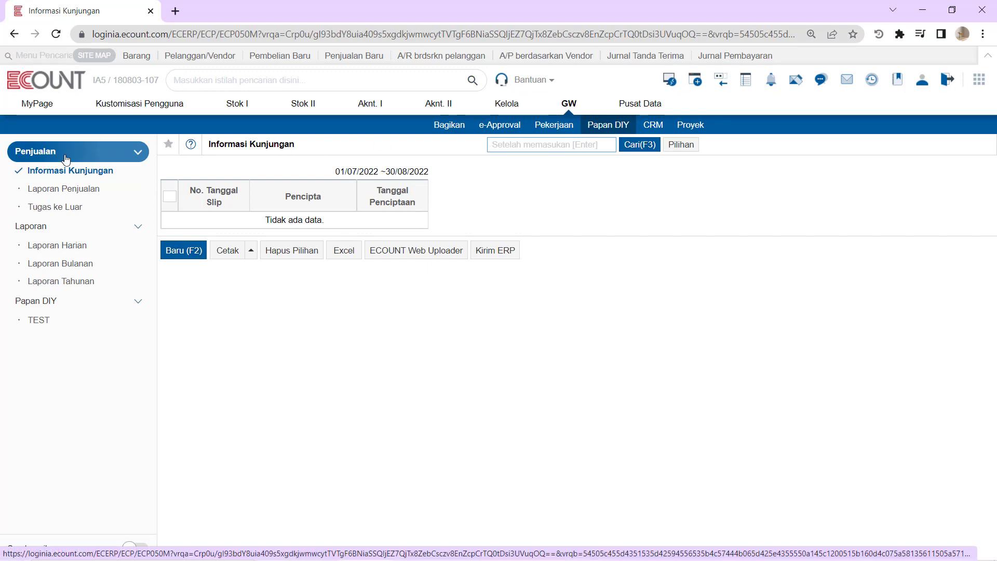
pyautogui.moveTo(89, 330)
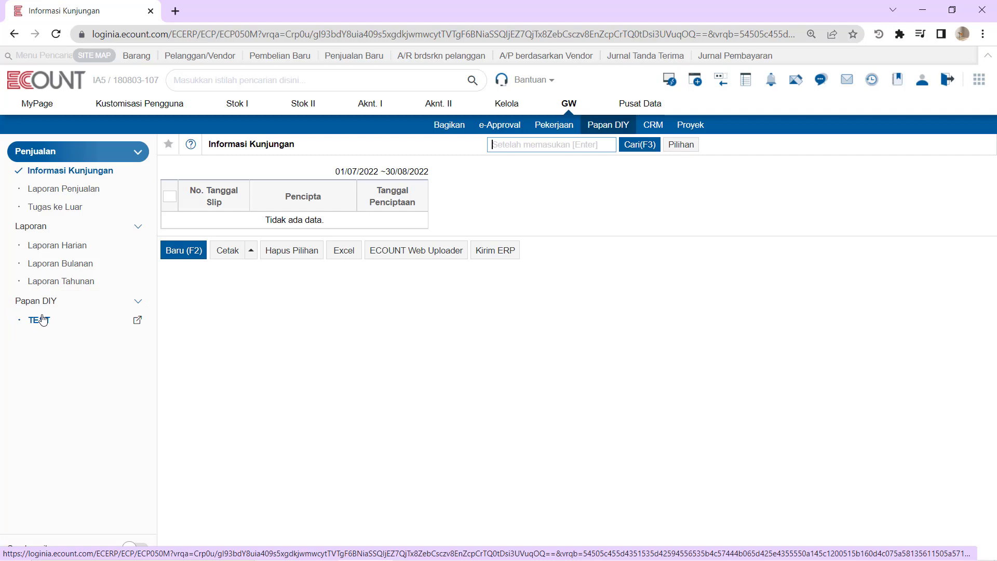
pyautogui.click(61, 319)
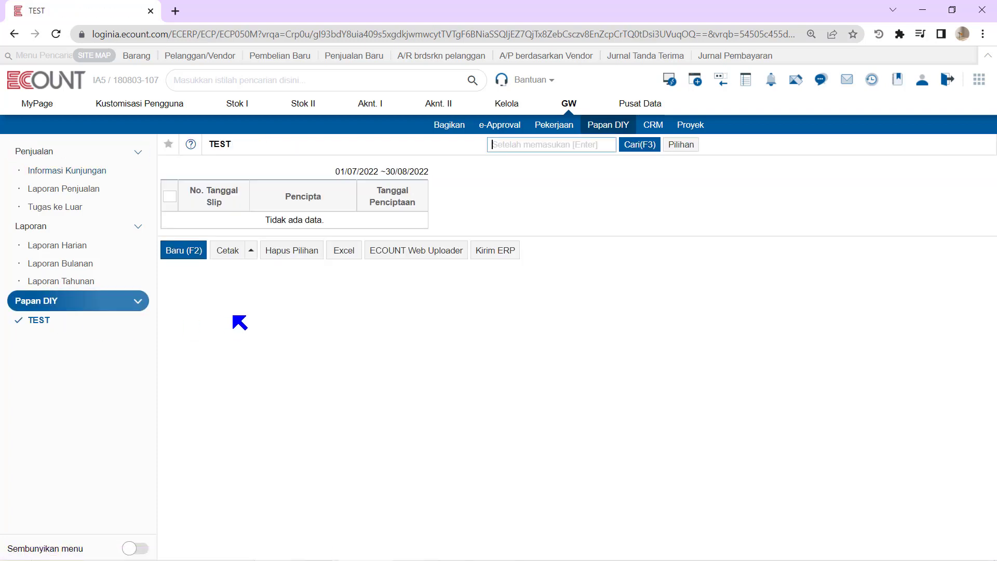
# Step: Examine the TEST board's new entry form and its Pengaturan Layar Masukan, and close both without saving
pyautogui.click(176, 255)
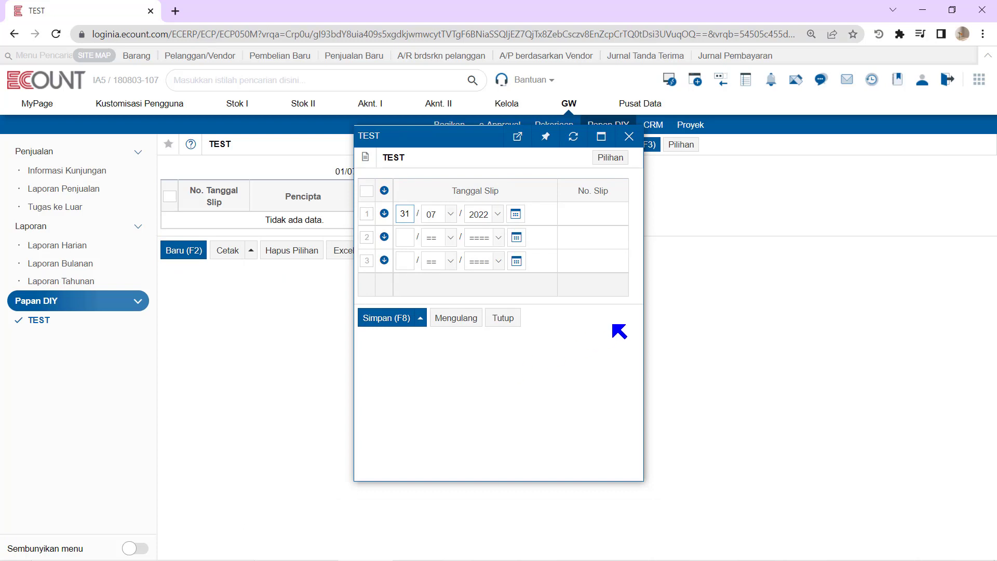
pyautogui.click(612, 161)
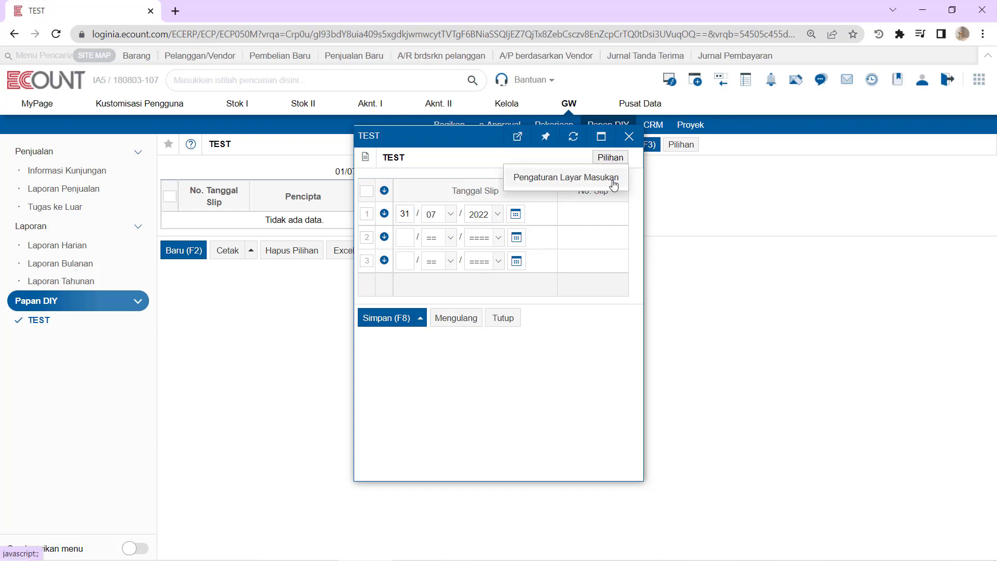
pyautogui.click(613, 185)
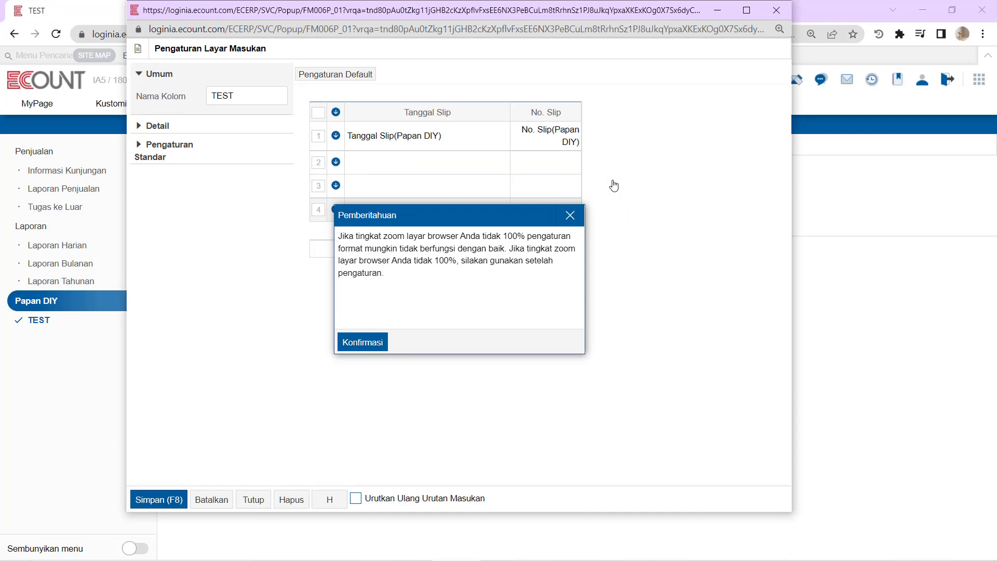
pyautogui.click(570, 215)
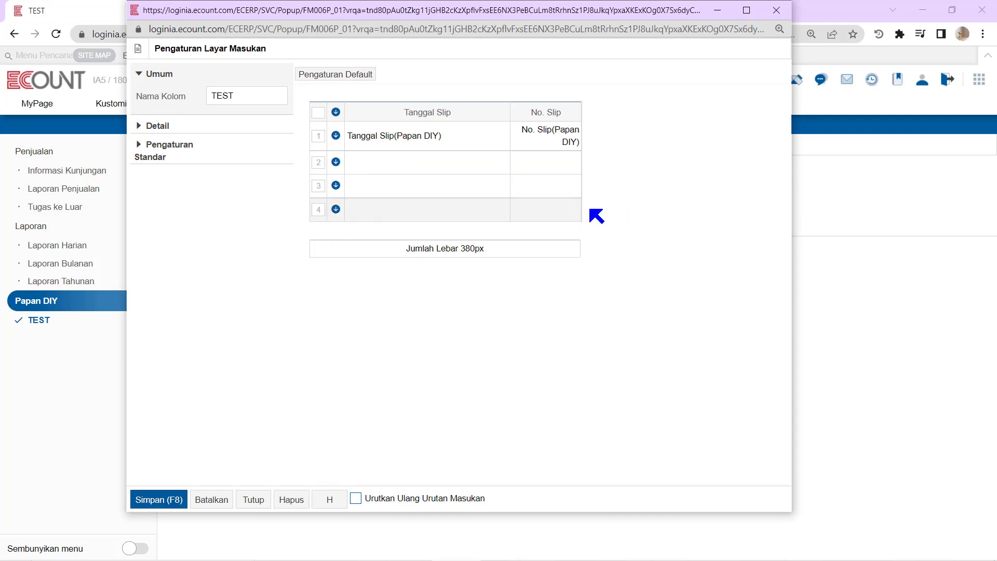
pyautogui.click(776, 10)
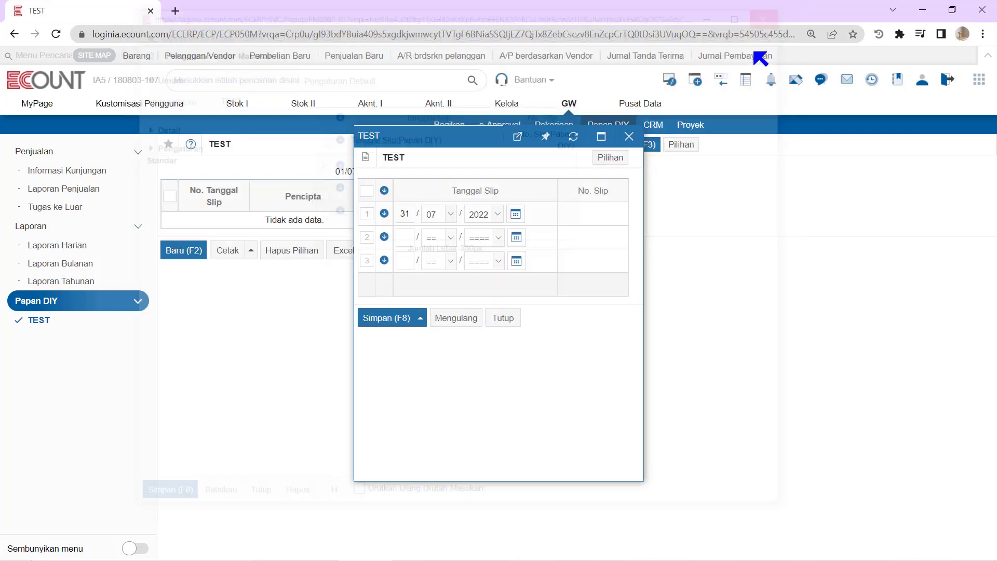
pyautogui.click(627, 136)
# Step: Open the TEST board's input screen settings through Masukkan Pengelolaan DIY and add the column Tipe Kode (Kode/Nama) 1 after No. Slip
pyautogui.click(678, 147)
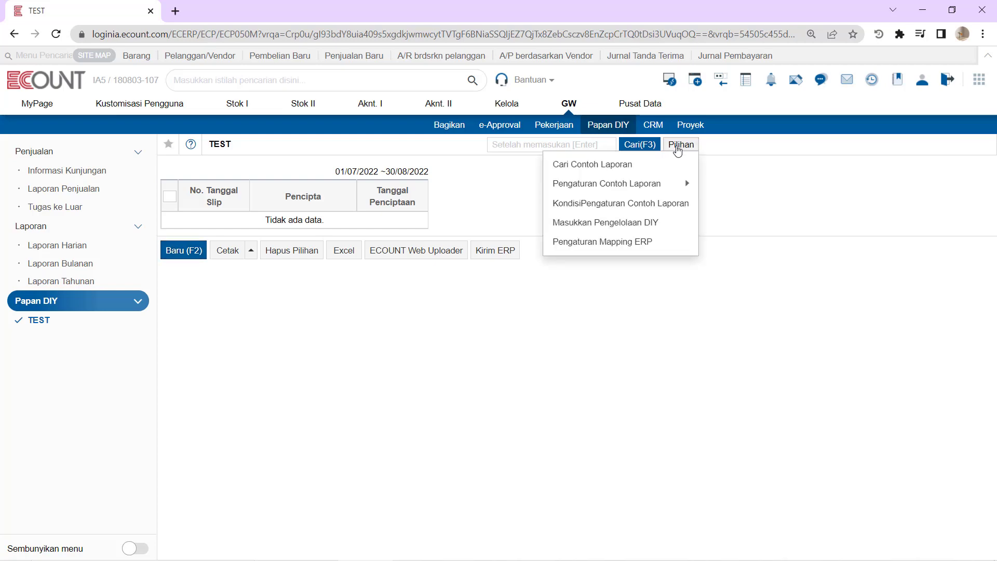
pyautogui.click(640, 227)
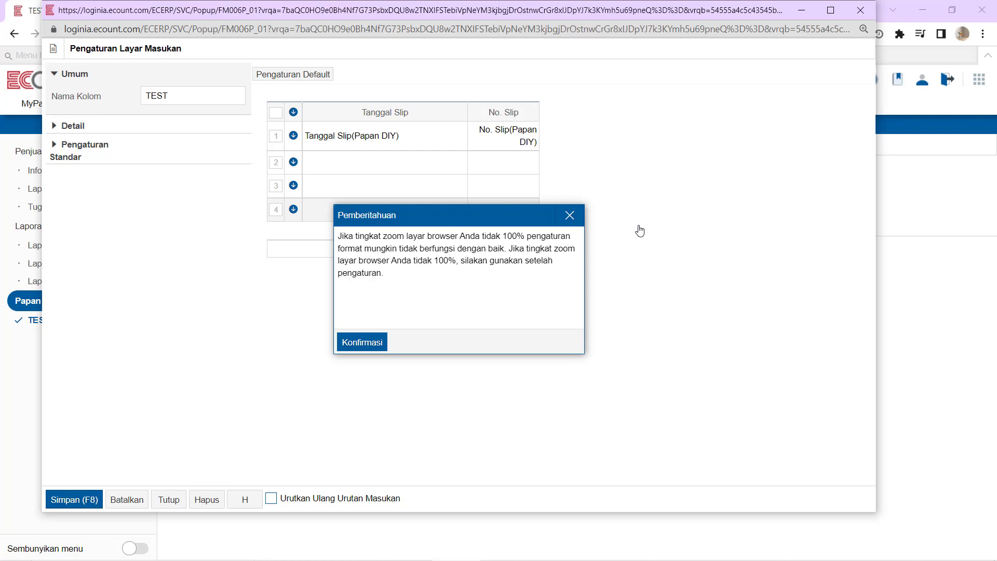
pyautogui.click(571, 217)
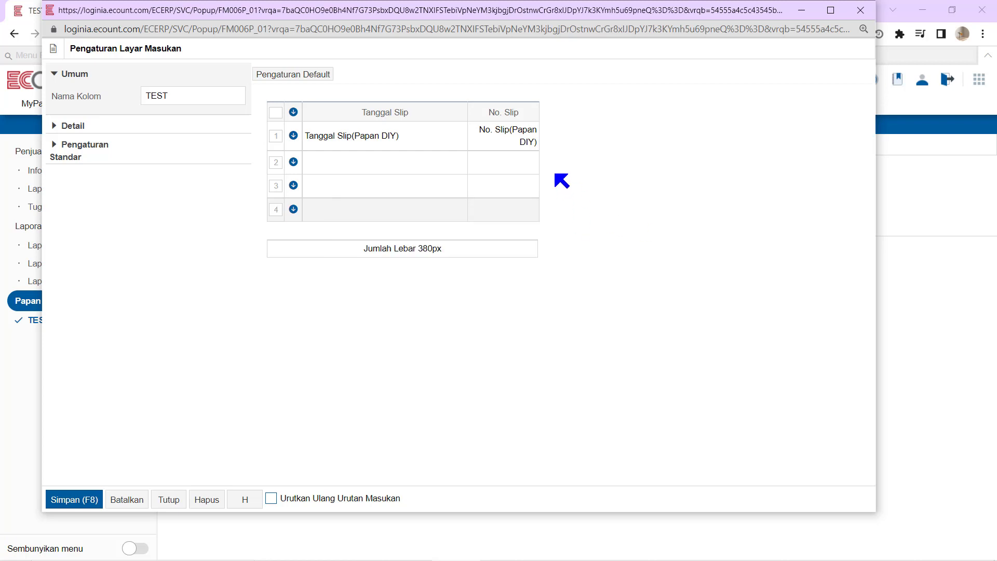
pyautogui.click(517, 111)
pyautogui.click(529, 120)
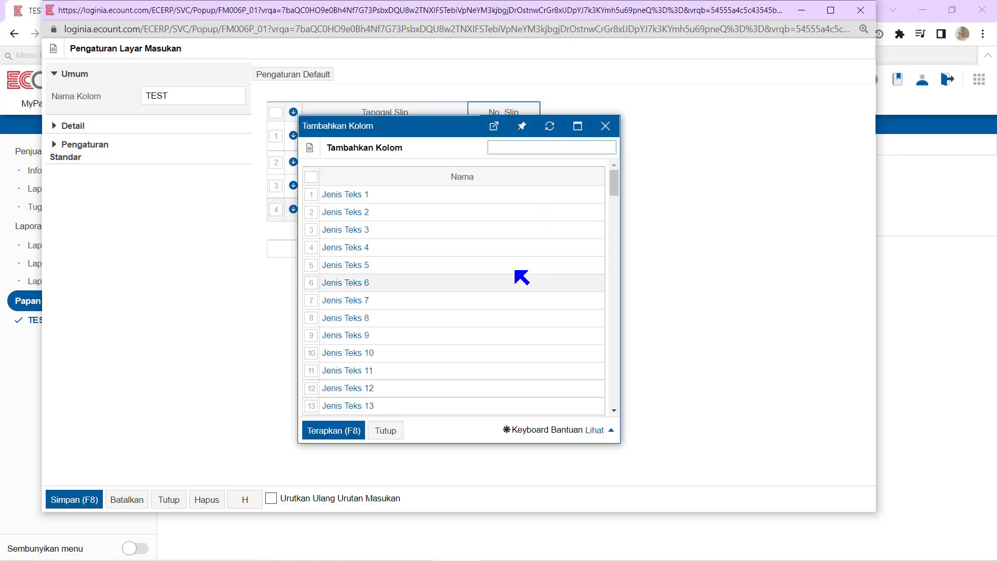
pyautogui.scroll(-4, 407, 302)
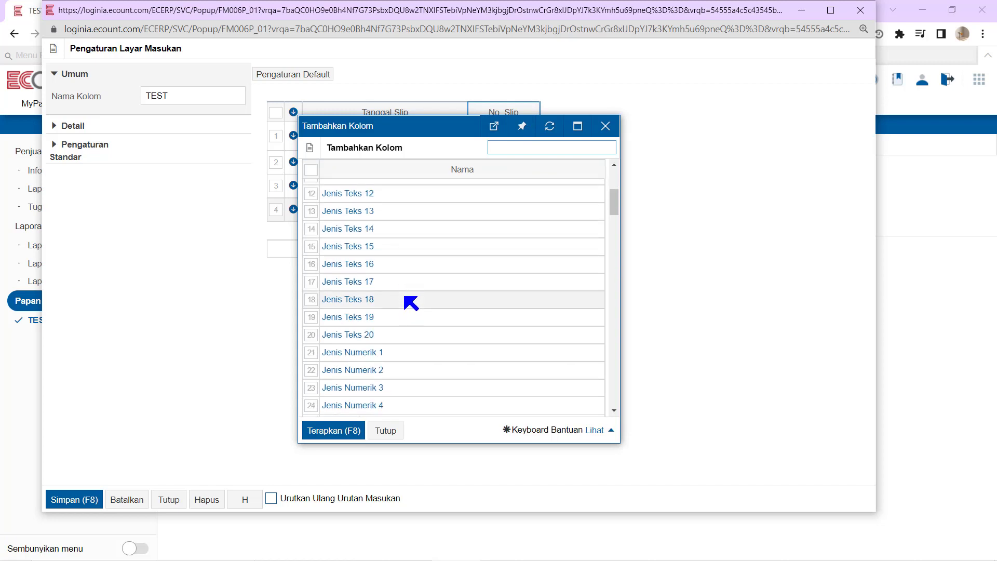
pyautogui.scroll(-8, 410, 303)
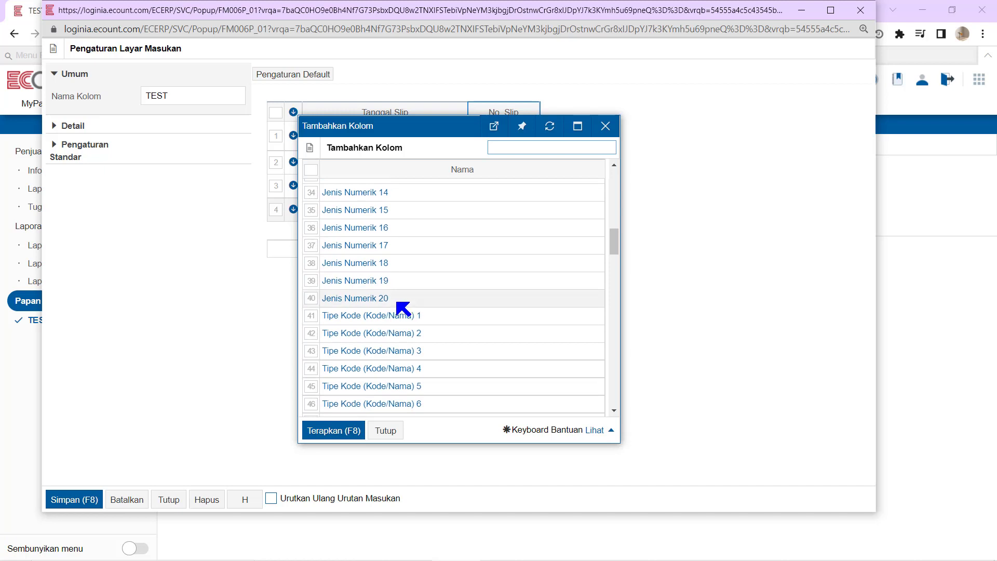
pyautogui.click(392, 316)
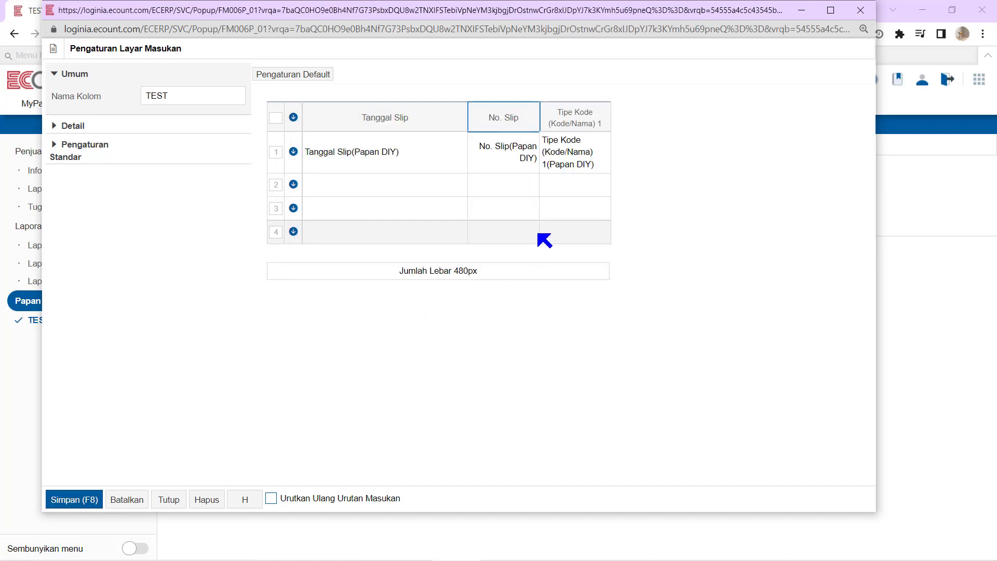
# Step: Set the Tipe Kode (Kode/Nama) 1 column's display name to PIC and its code type to Pekerja (PIC), and apply the settings
pyautogui.click(569, 121)
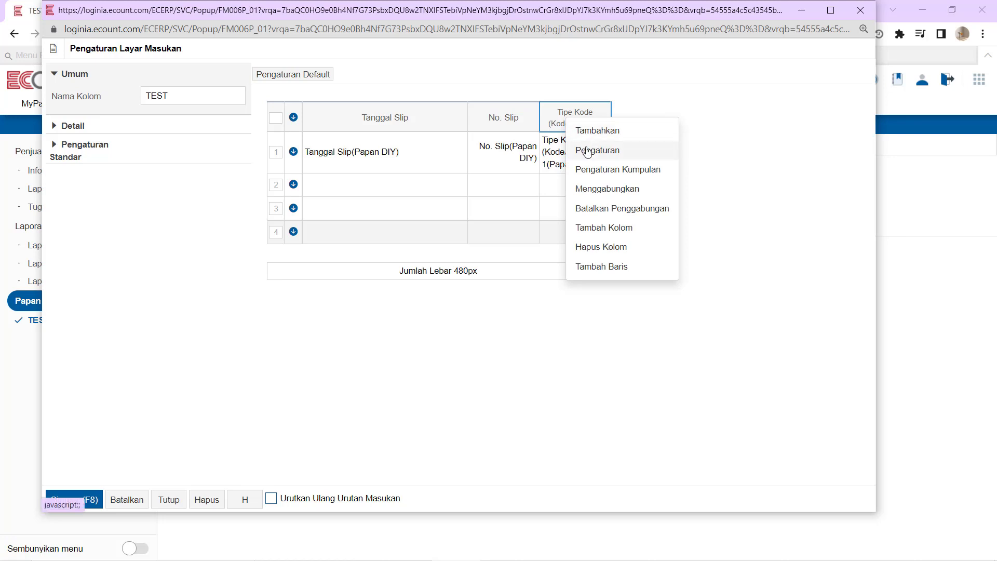
pyautogui.click(586, 150)
pyautogui.click(502, 206)
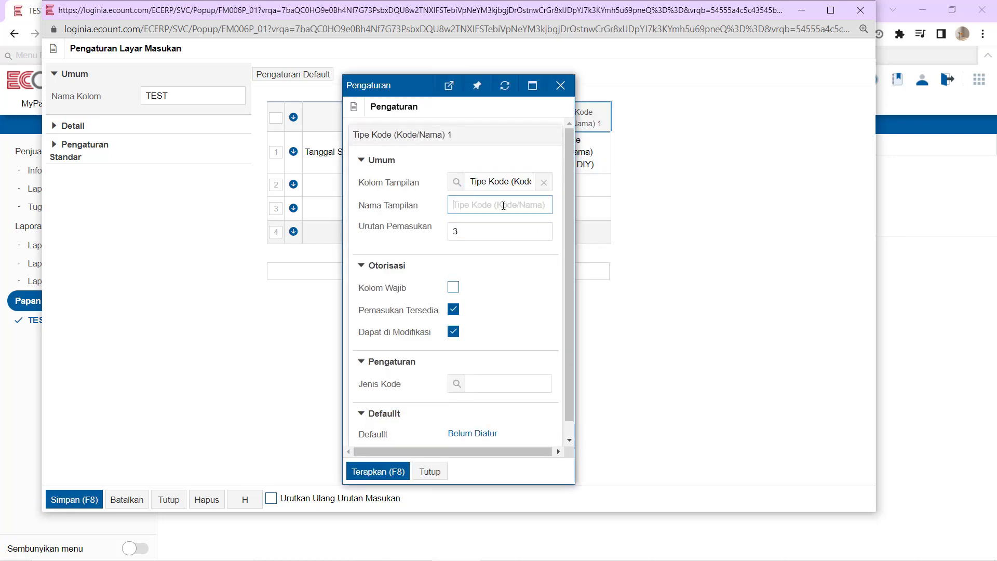
pyautogui.write('PIC')
pyautogui.click(456, 384)
pyautogui.scroll(-3, 407, 356)
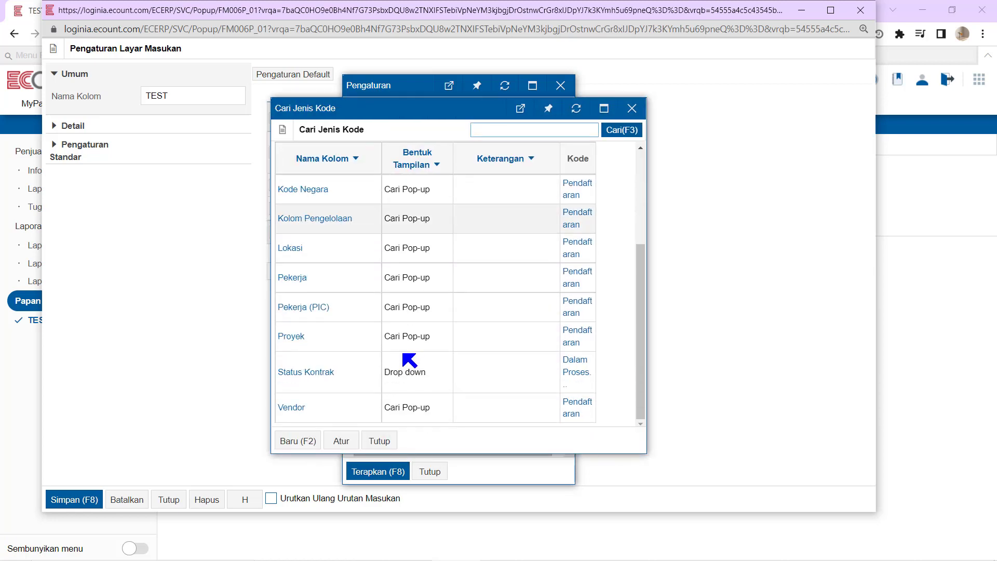
pyautogui.click(318, 307)
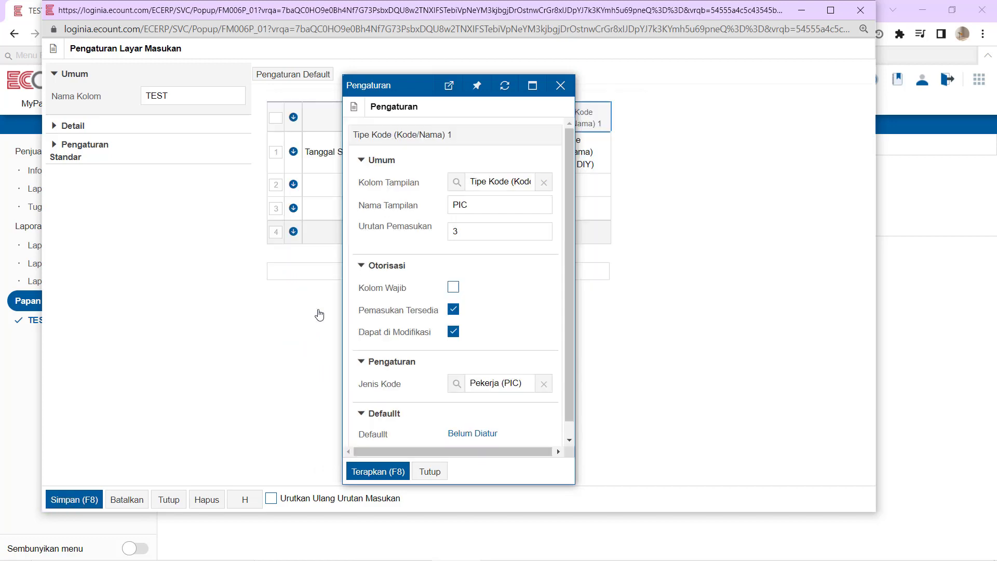
pyautogui.click(387, 471)
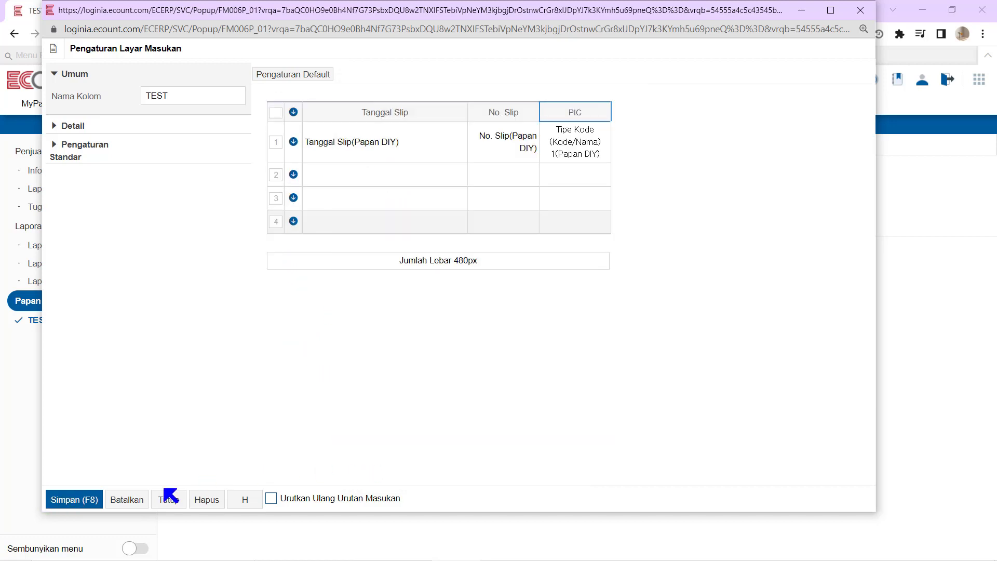
# Step: Save the input screen settings and check the PIC column's employee lookup in a new TEST entry
pyautogui.click(71, 499)
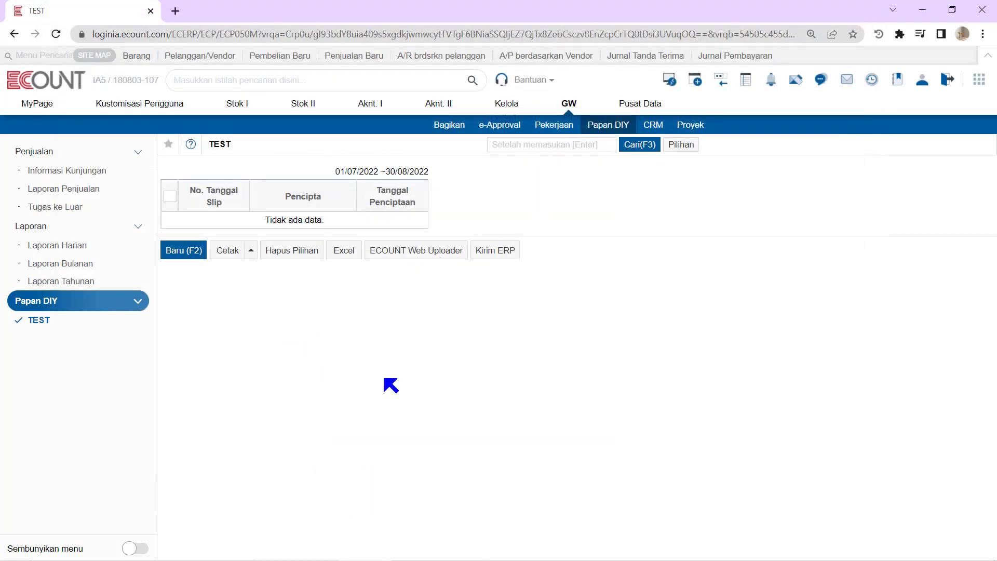
pyautogui.click(39, 322)
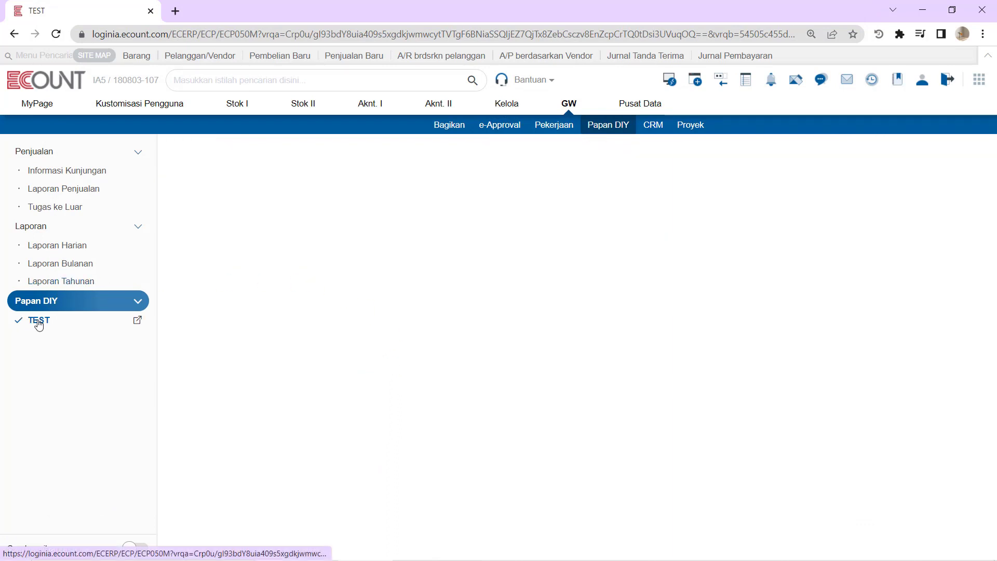
pyautogui.click(196, 255)
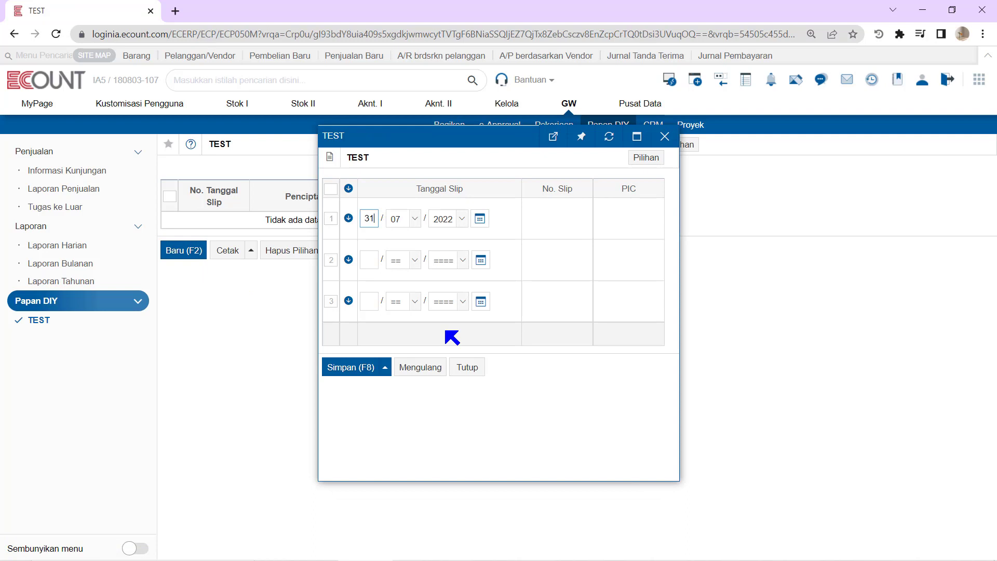
pyautogui.click(623, 215)
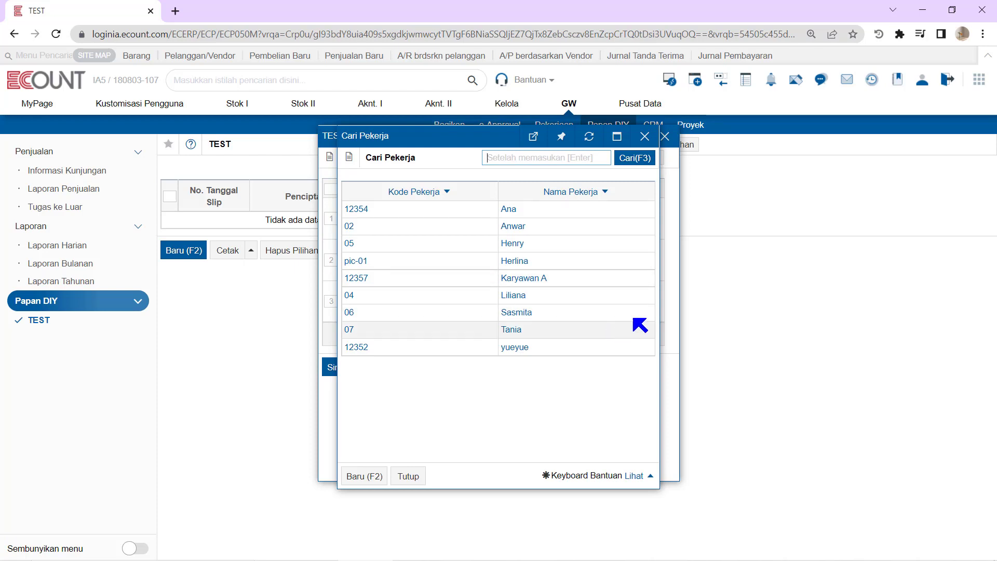
pyautogui.click(644, 136)
# Step: Reopen Pengaturan Layar Masukan from the TEST entry form and add the column Tipe Kode (Kode/Nama) 2 after PIC
pyautogui.click(645, 157)
pyautogui.click(647, 177)
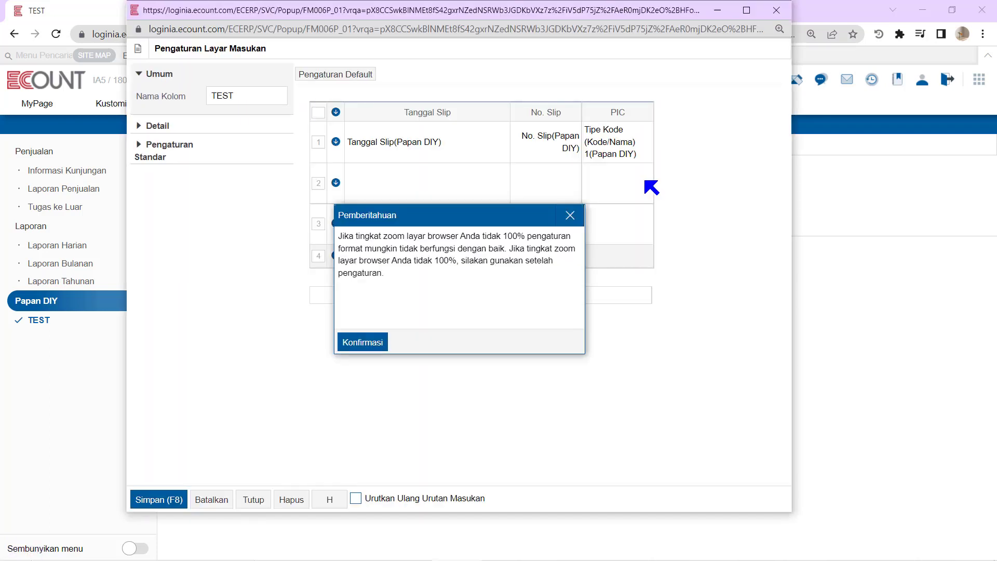
pyautogui.click(570, 215)
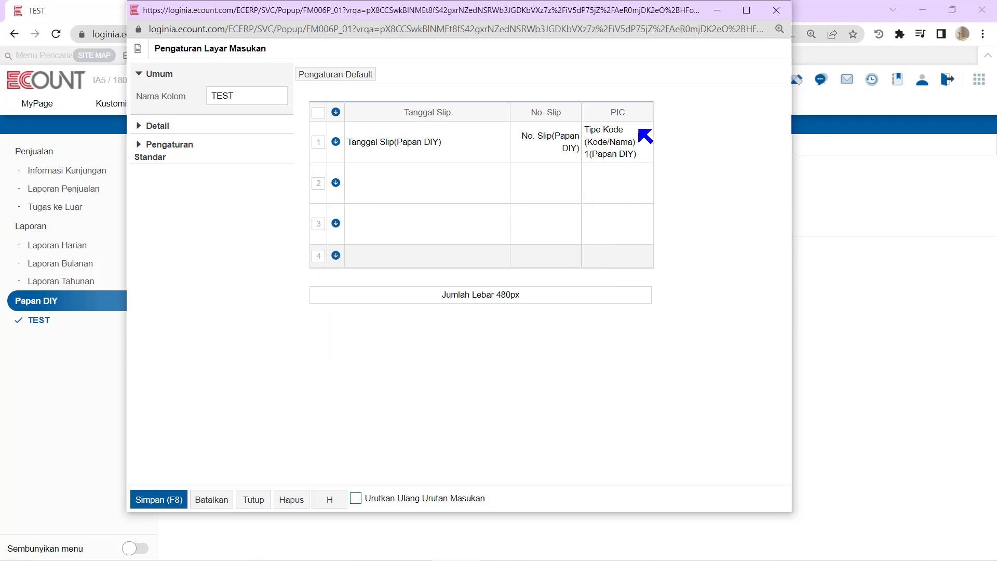
pyautogui.rightClick(636, 116)
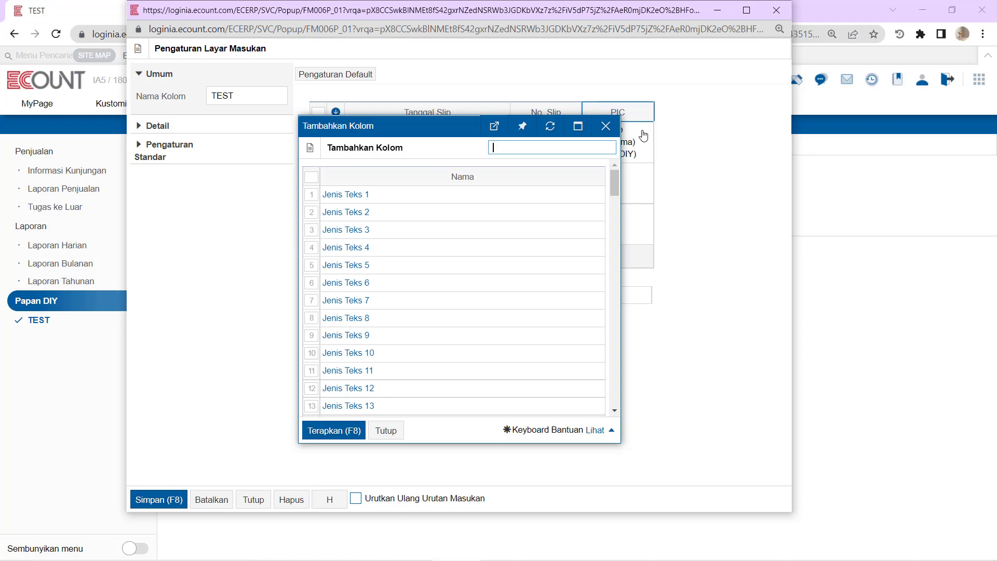
pyautogui.scroll(-8, 501, 262)
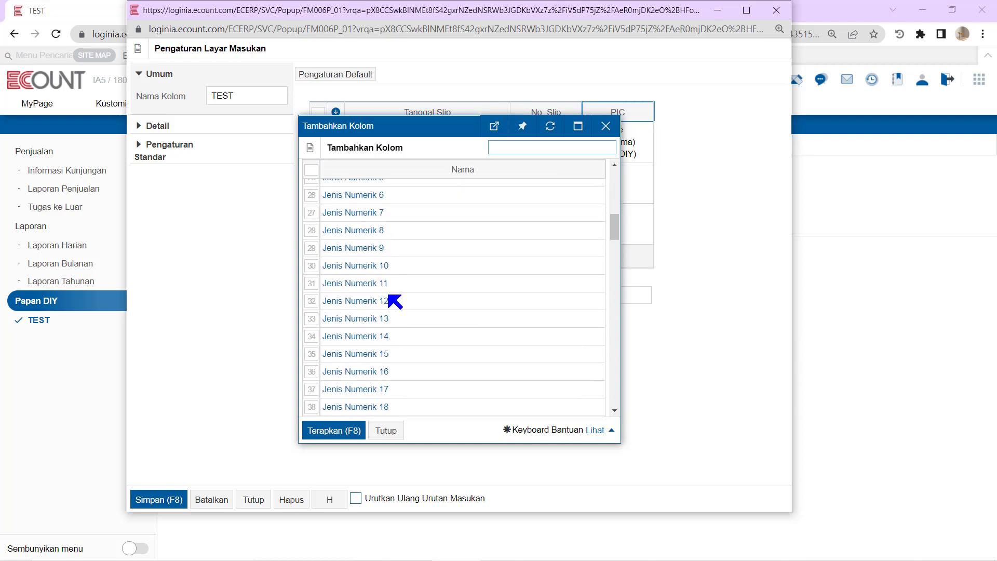
pyautogui.scroll(-3, 396, 311)
pyautogui.click(389, 256)
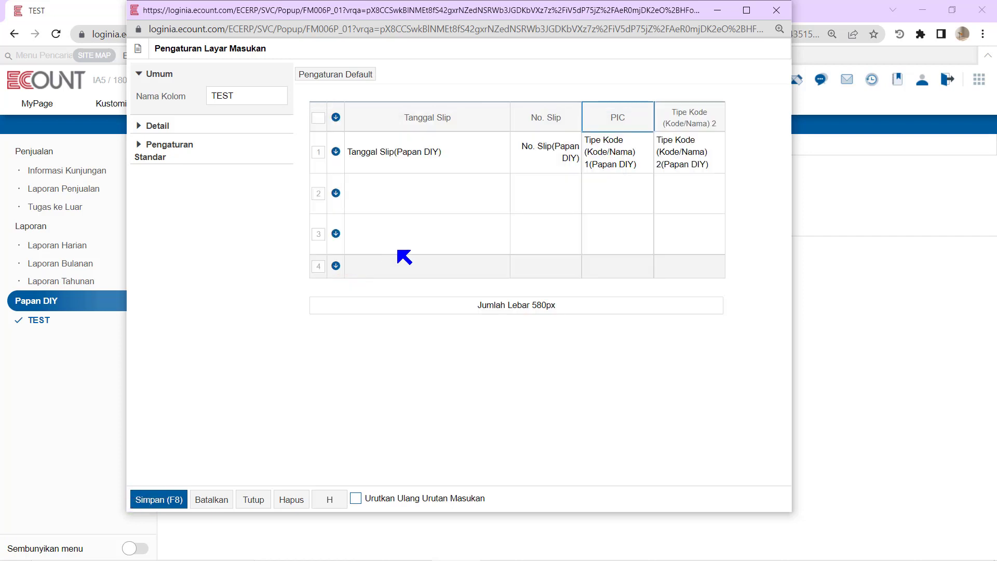
# Step: Set the display name of the Tipe Kode (Kode/Nama) 2 column to Status Kontrak
pyautogui.rightClick(685, 126)
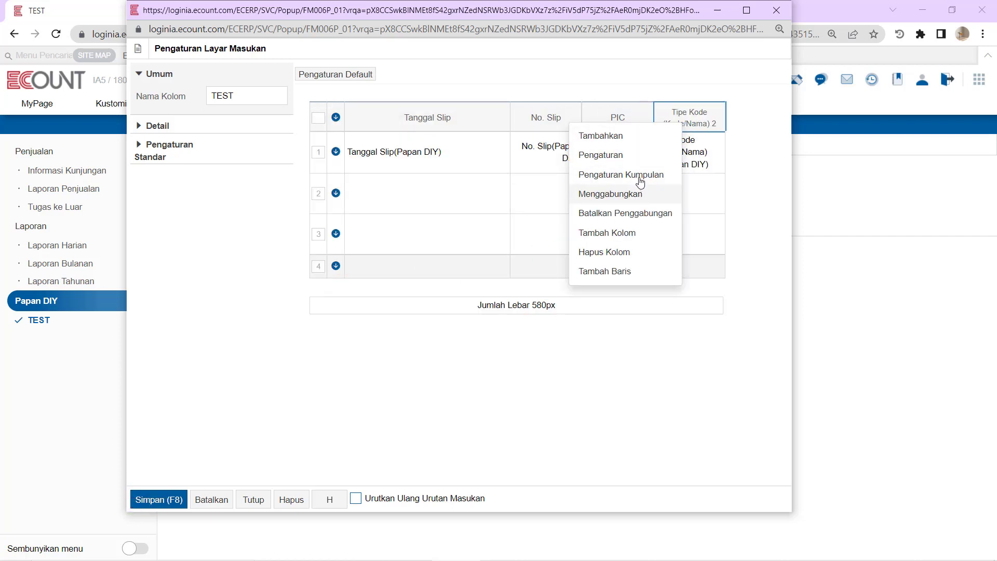
pyautogui.click(637, 157)
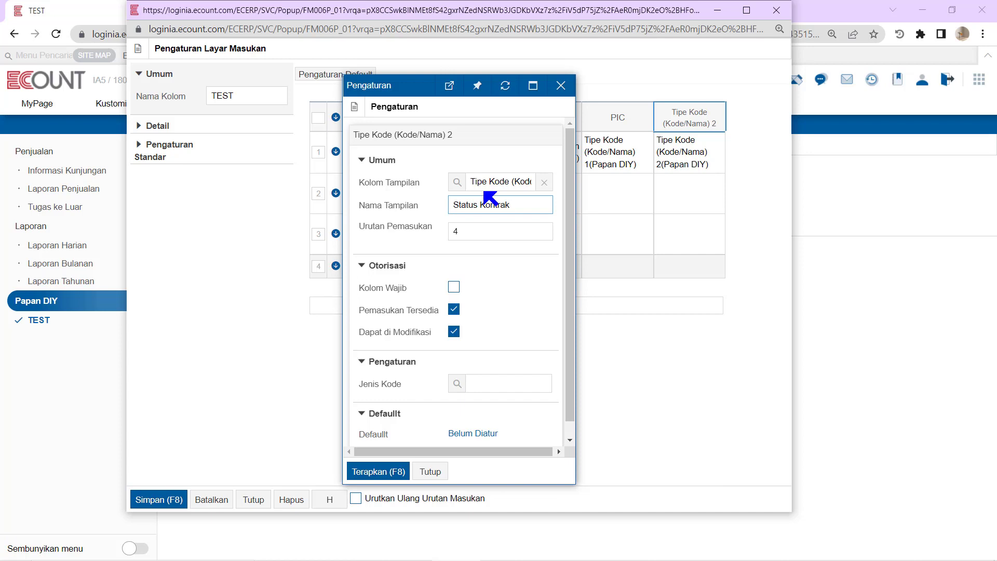
pyautogui.scroll(-1, 484, 193)
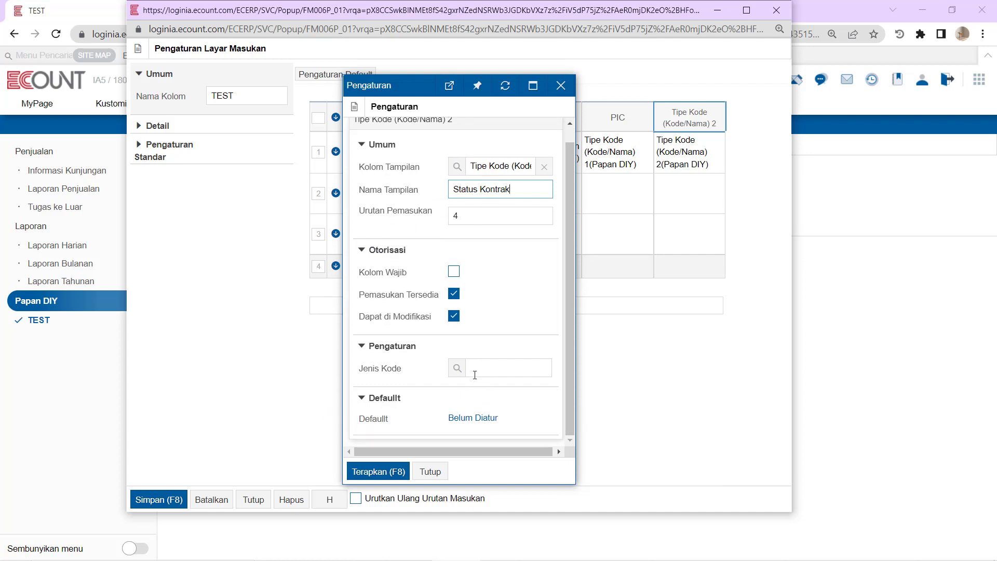
# Step: Create a new code type named Status kontrak with the Drop down display form from the column's Jenis Kode lookup
pyautogui.click(457, 368)
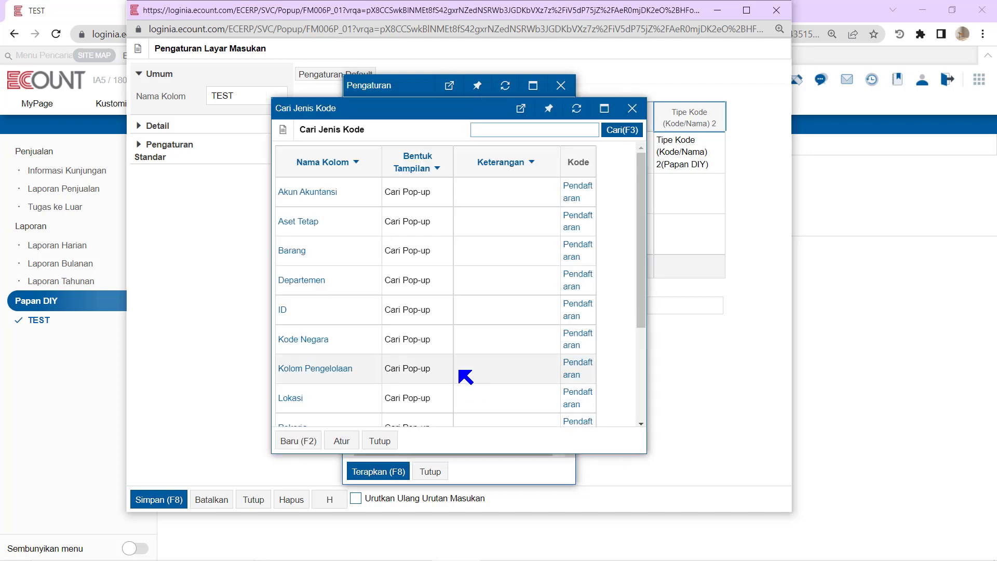
pyautogui.click(298, 440)
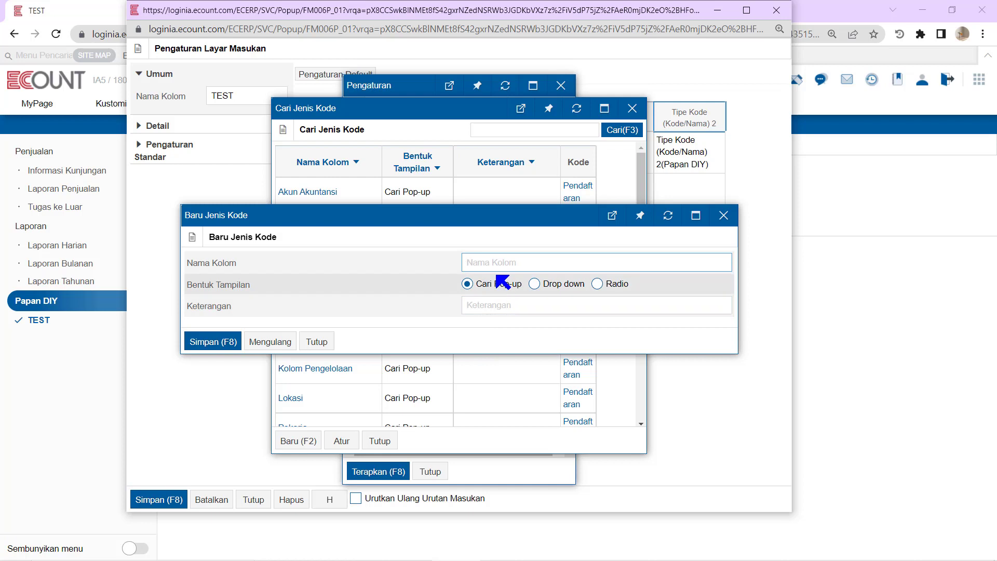
pyautogui.write('Status kontrak')
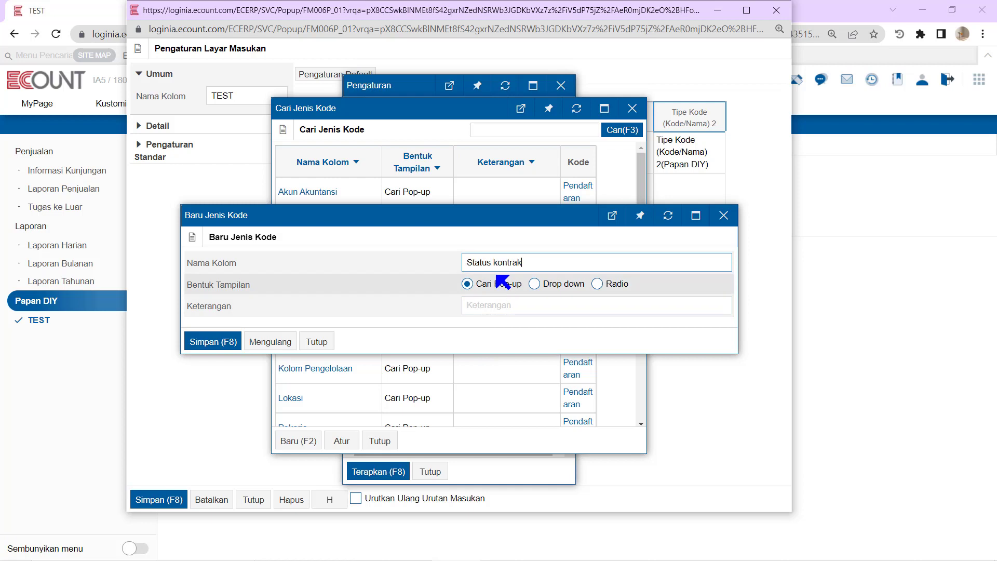
pyautogui.click(556, 285)
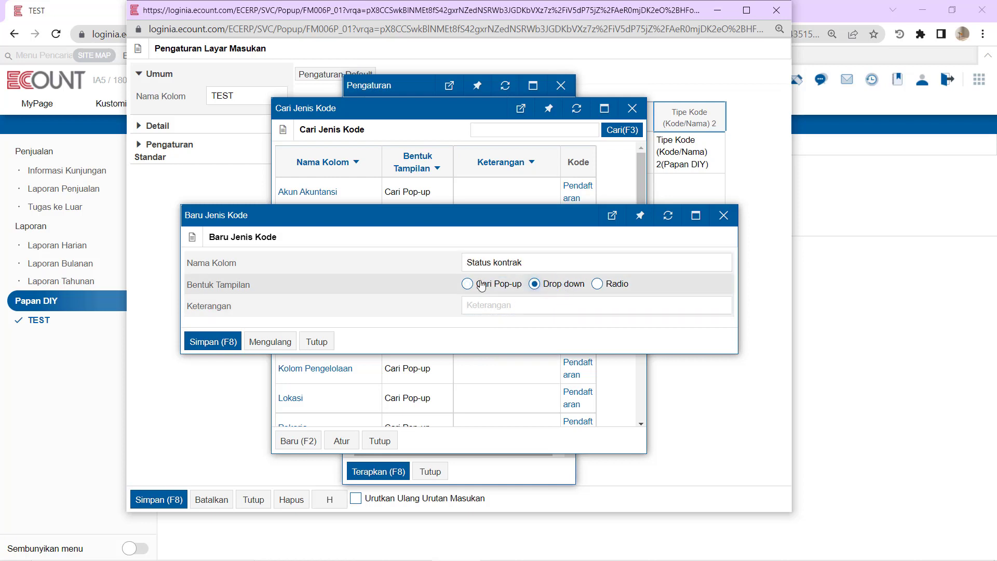
pyautogui.click(203, 343)
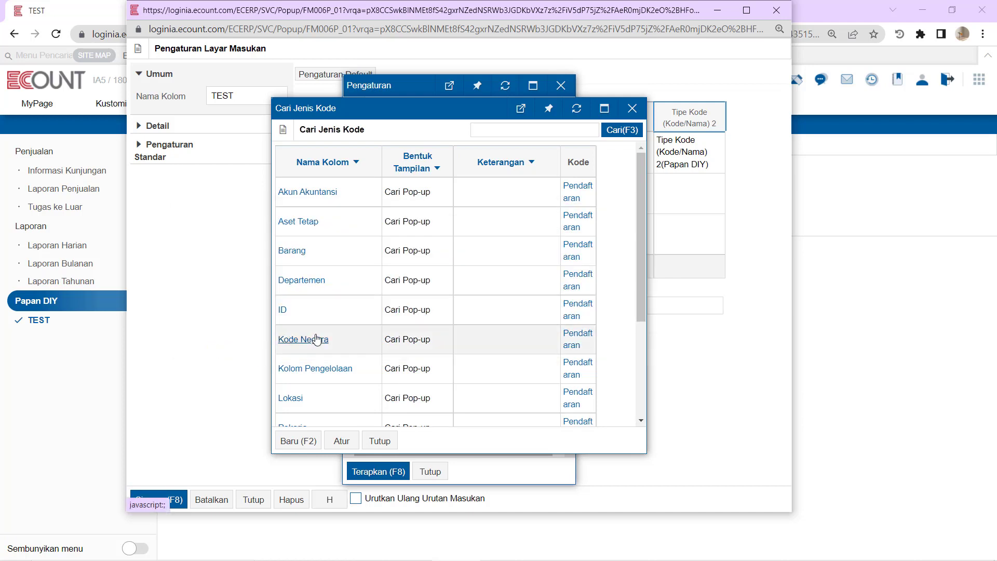
# Step: Open the code registration of the Status kontrak code type and save code 01 named dalam proses
pyautogui.scroll(-5, 318, 340)
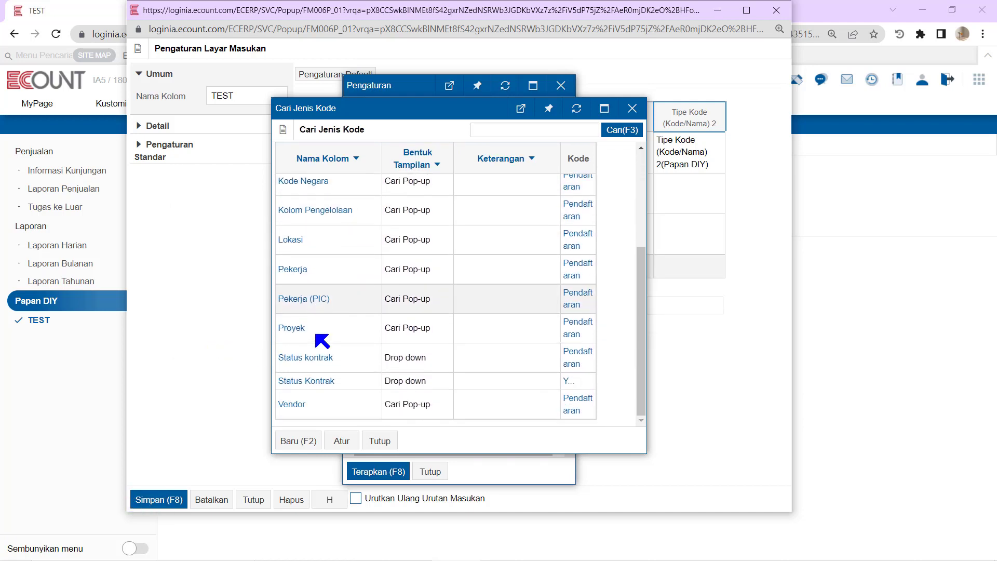
pyautogui.scroll(5, 332, 363)
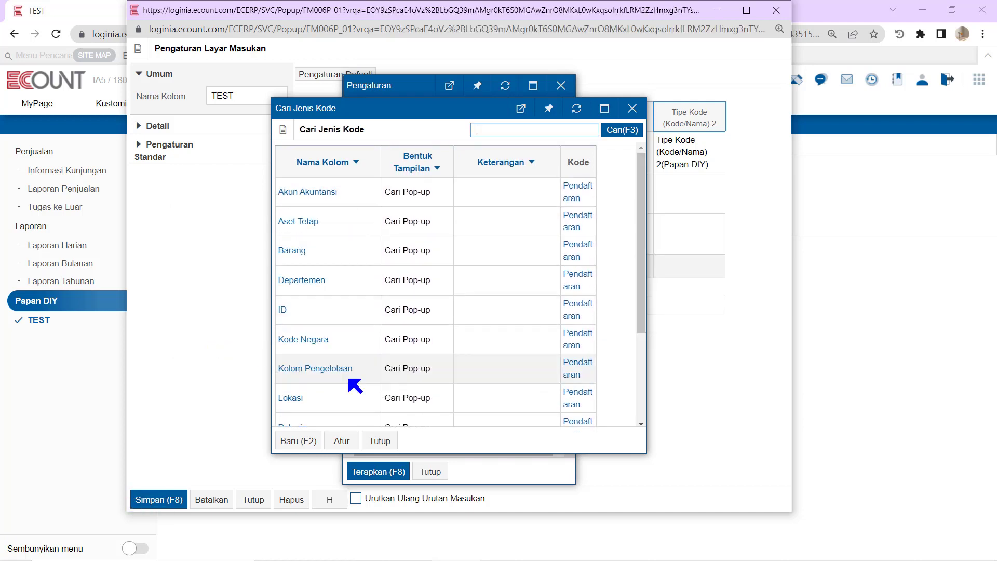
pyautogui.scroll(-3, 353, 382)
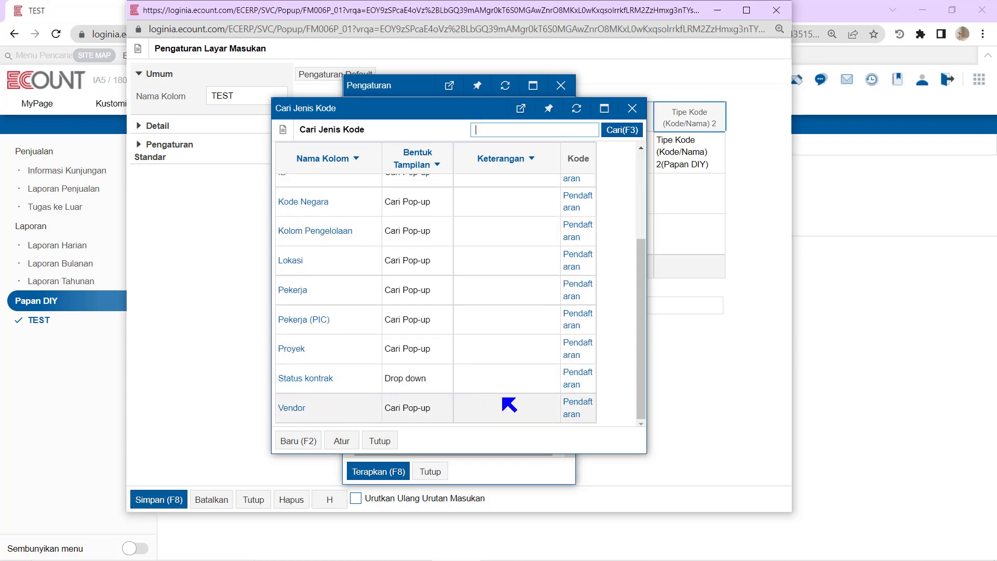
pyautogui.click(579, 379)
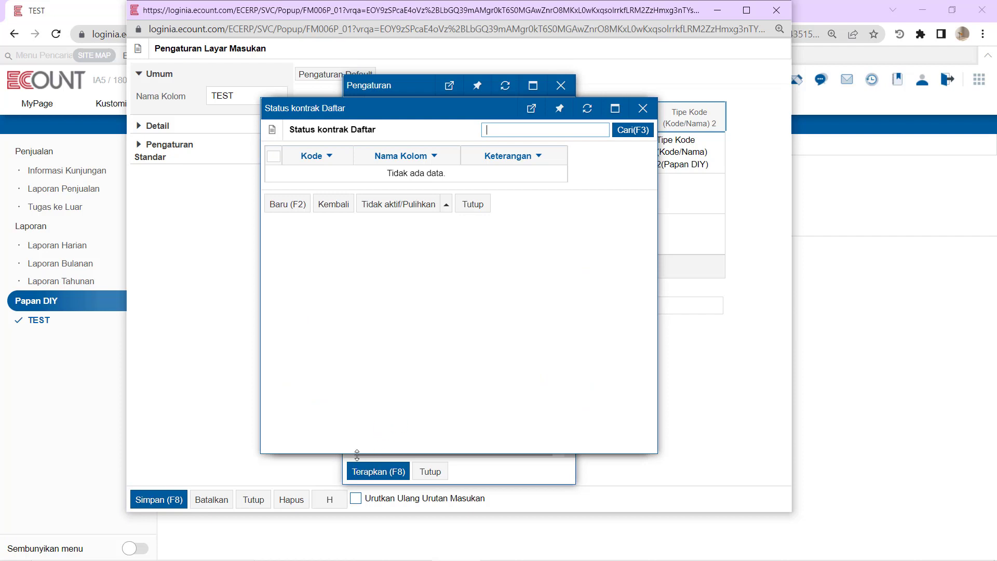
pyautogui.click(289, 205)
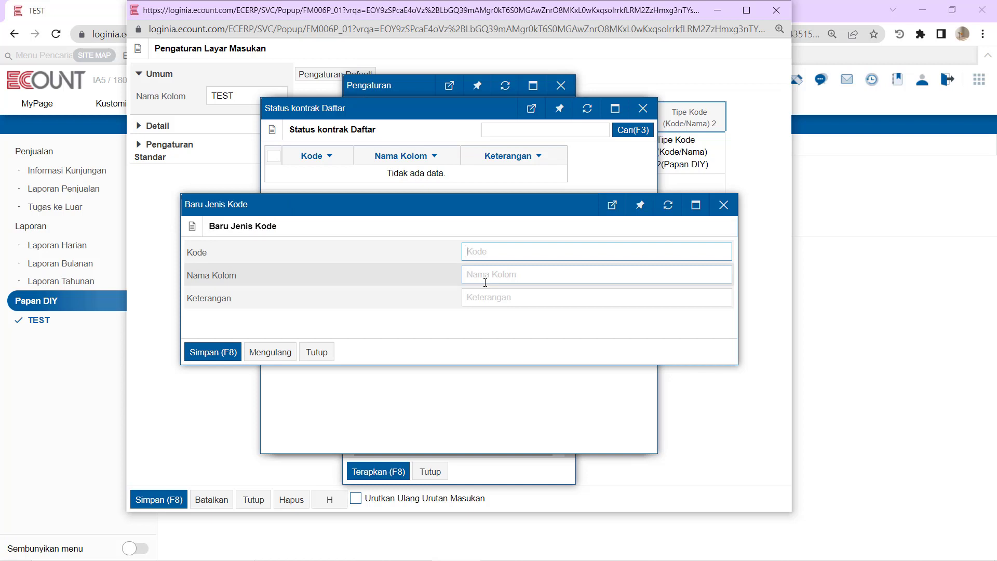
pyautogui.write('01')
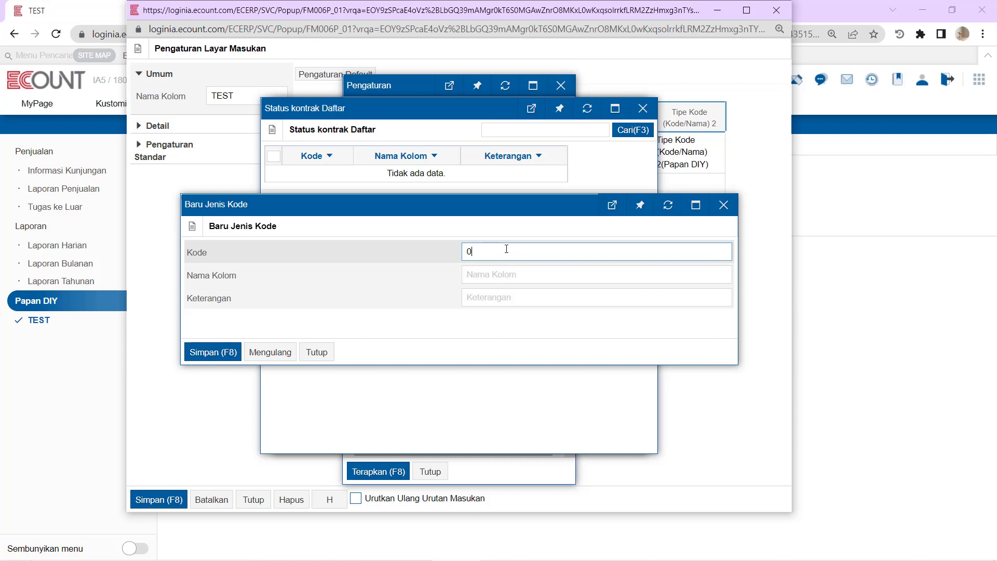
pyautogui.click(508, 281)
pyautogui.write('d')
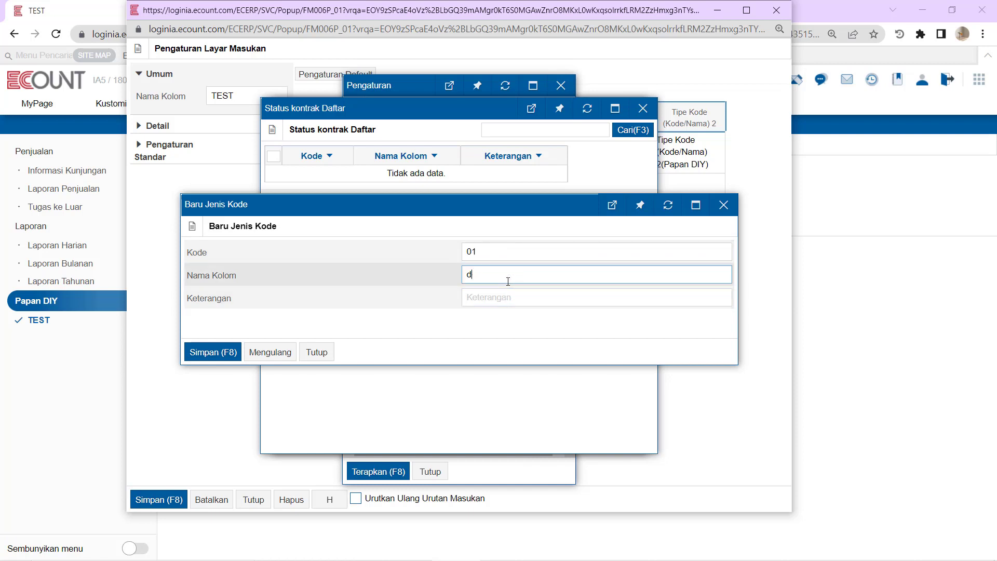
pyautogui.write('alam proses')
pyautogui.click(212, 354)
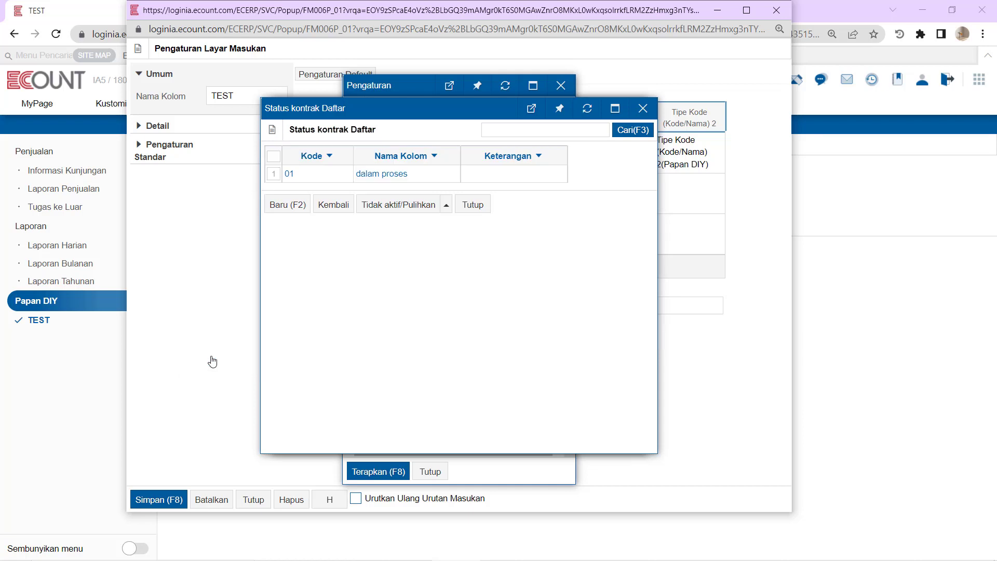
# Step: Add code 02 named ditunda to the Status kontrak list and save it
pyautogui.click(287, 205)
pyautogui.write('092')
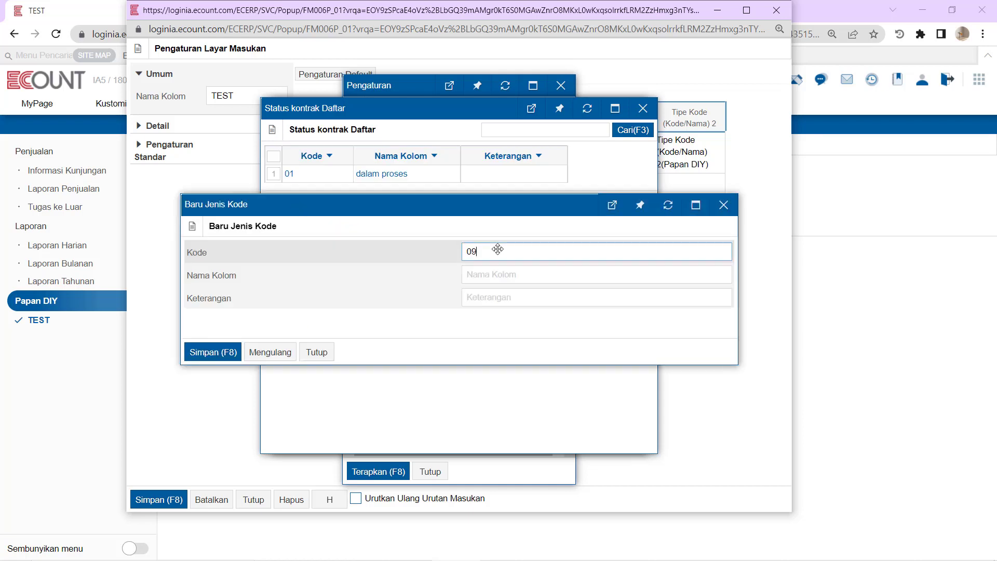
pyautogui.press('BackSpace')
pyautogui.press('BackSpace')
pyautogui.click(508, 273)
pyautogui.write('ditunda')
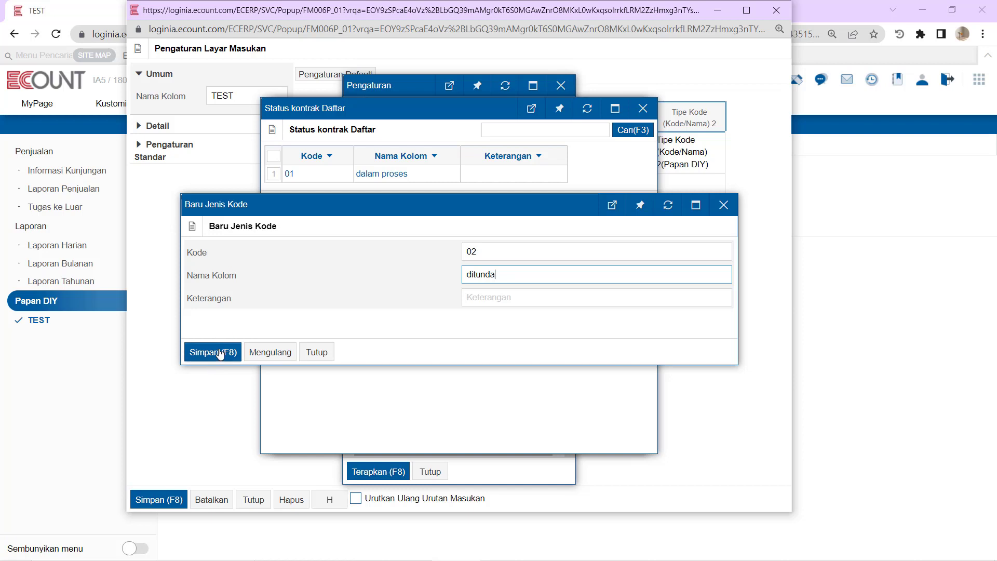
pyautogui.click(204, 352)
# Step: Add code 03 named gagal to the Status kontrak list and save it
pyautogui.click(295, 224)
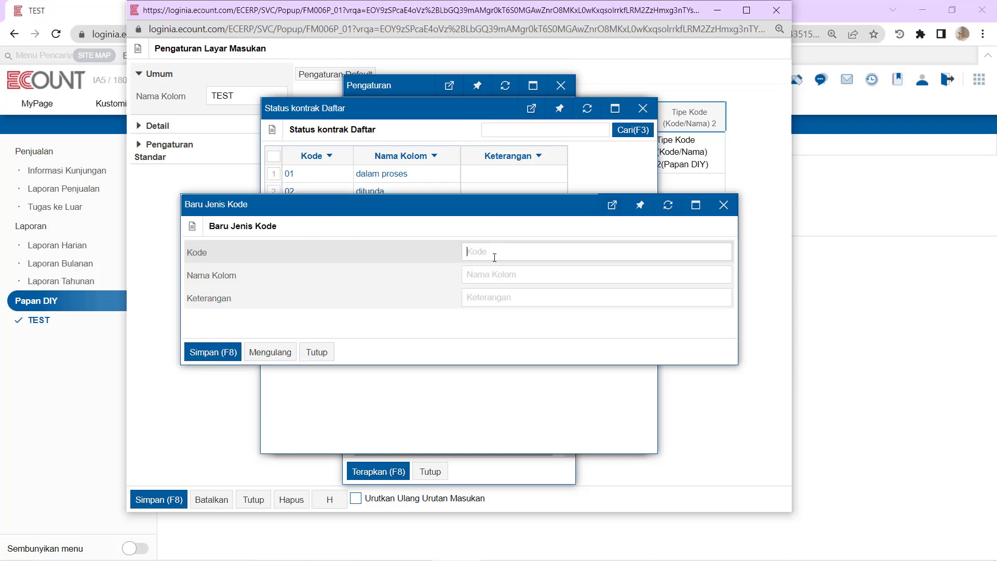
pyautogui.write('03')
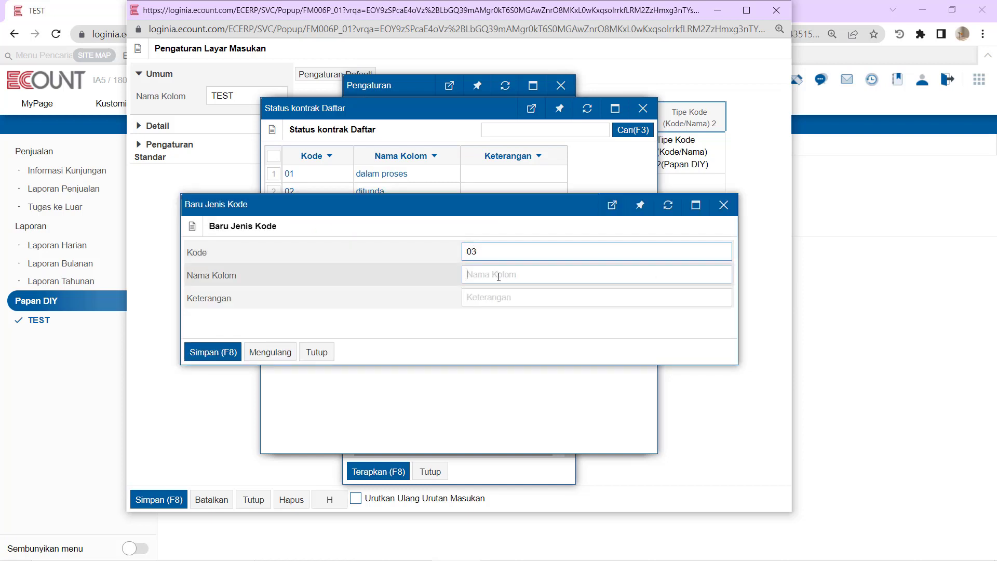
pyautogui.click(498, 275)
pyautogui.write('gagal')
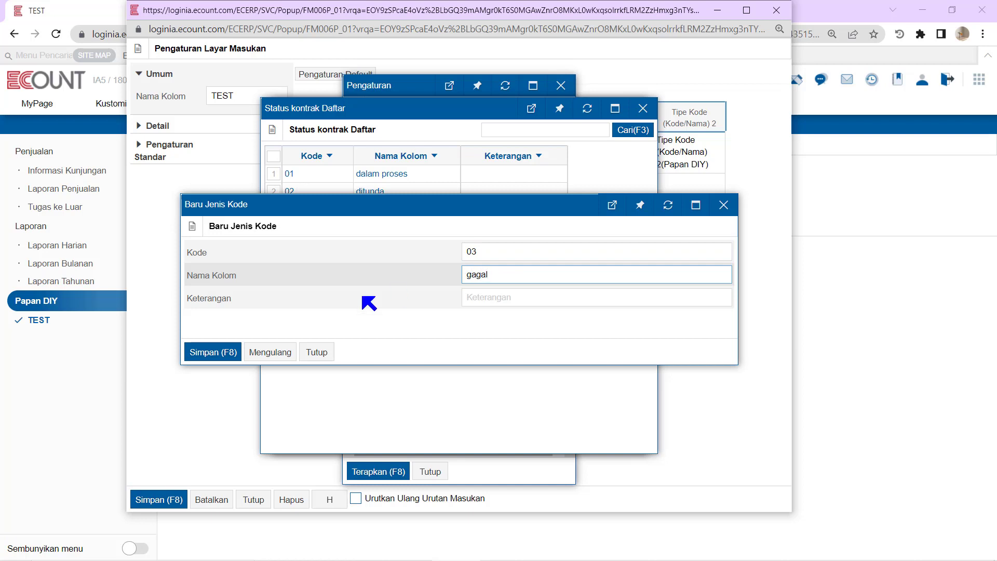
pyautogui.click(217, 352)
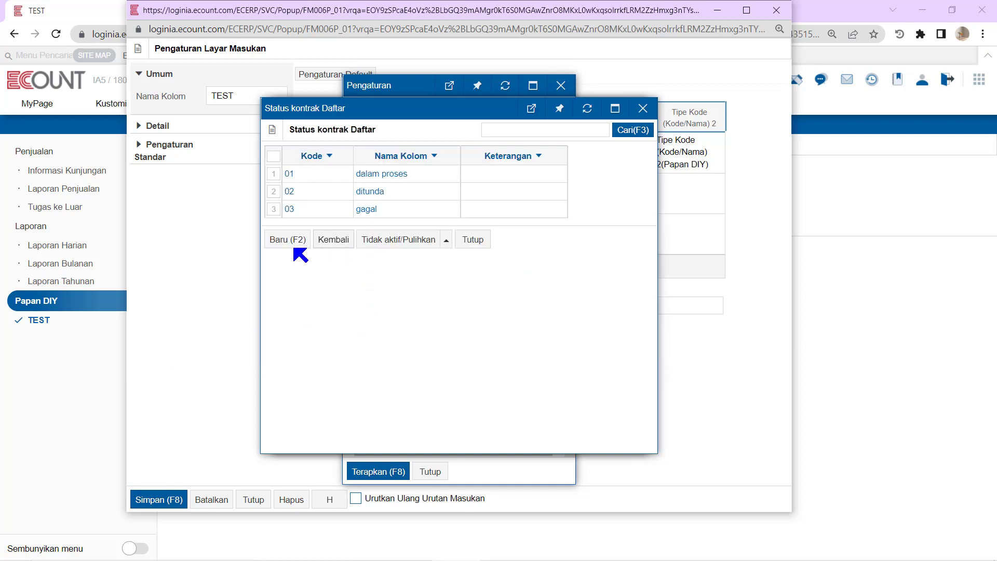
# Step: Add code 04 named selesai to the Status kontrak list, save it, and return to the Status kontrak search list
pyautogui.click(290, 240)
pyautogui.write('04')
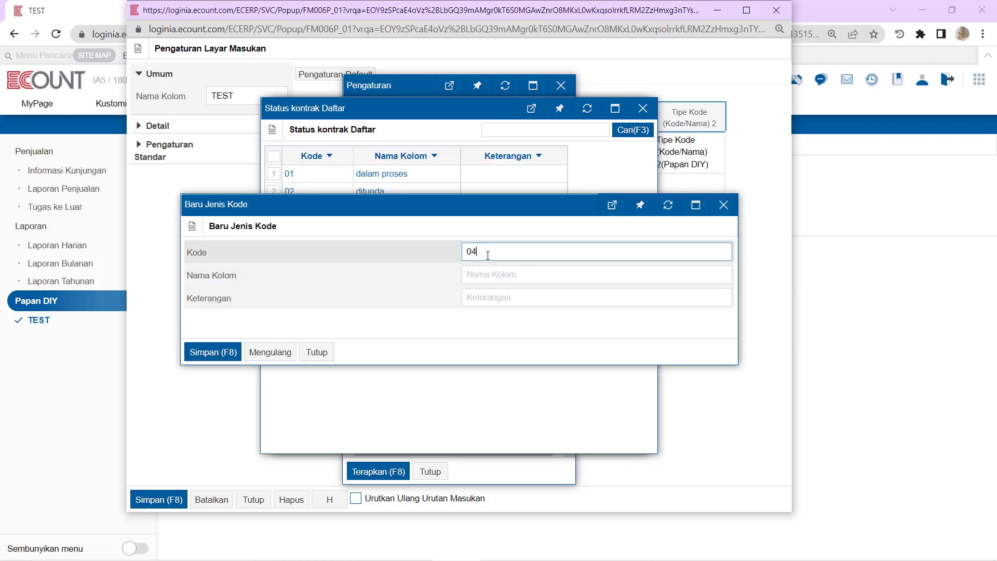
pyautogui.click(498, 271)
pyautogui.write('selesai')
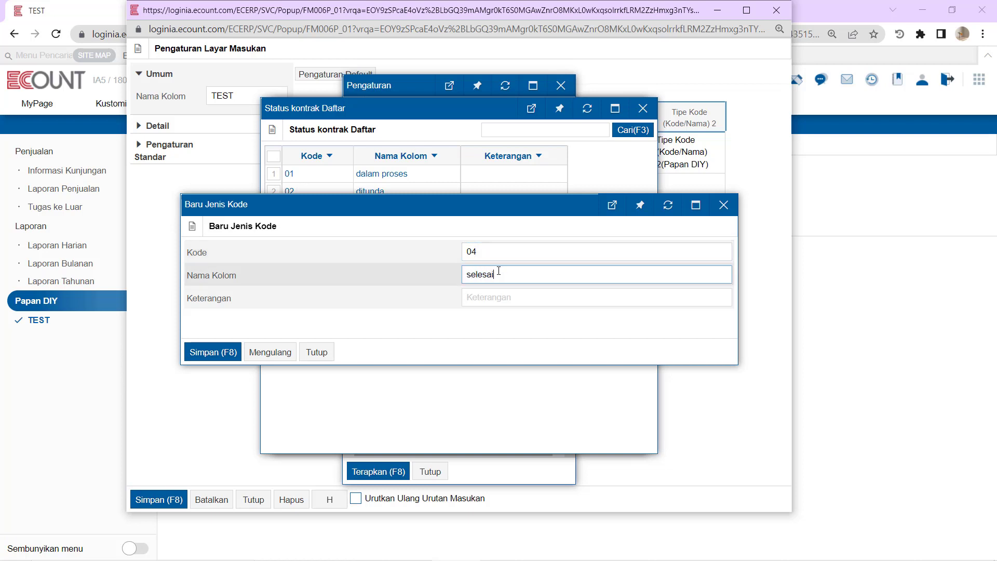
pyautogui.click(218, 351)
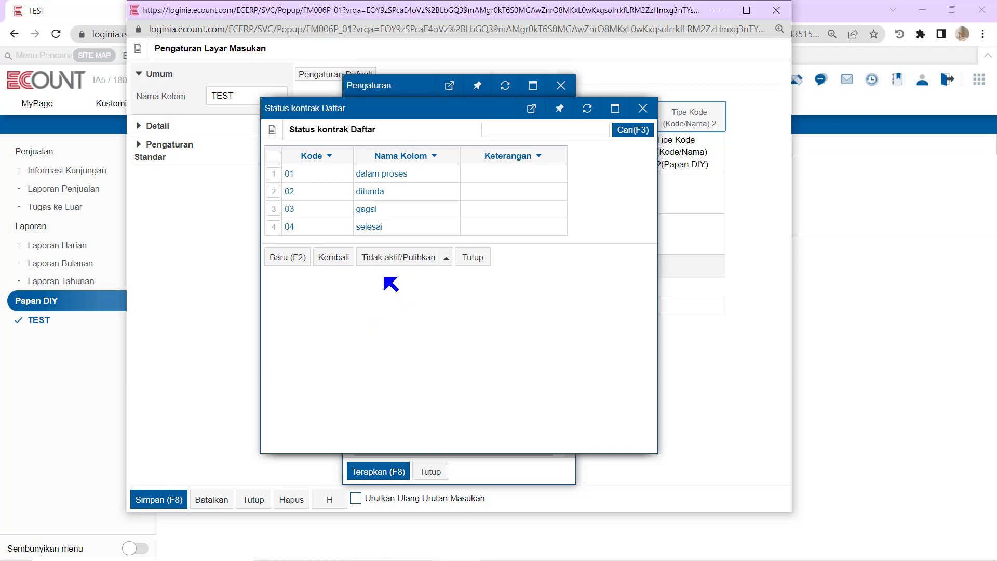
pyautogui.click(333, 257)
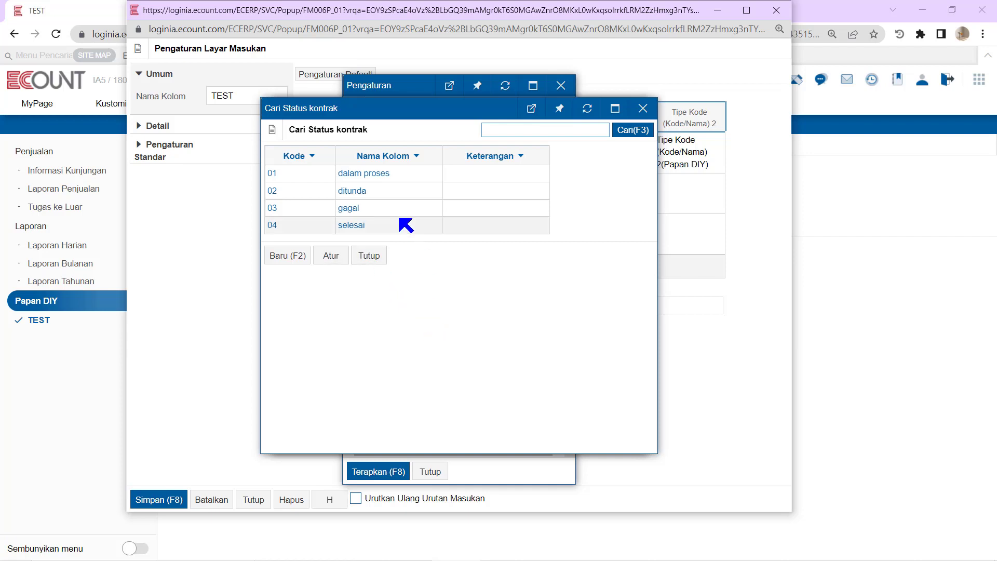
# Step: Assign the Status kontrak code type to the Status Kontrak column and apply the column settings
pyautogui.click(371, 258)
pyautogui.scroll(-3, 405, 333)
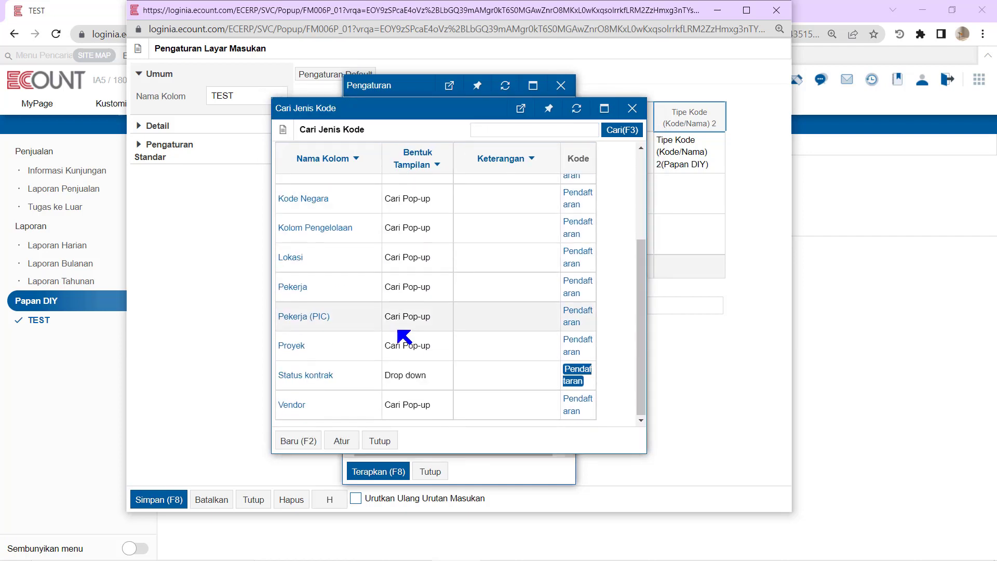
pyautogui.click(324, 378)
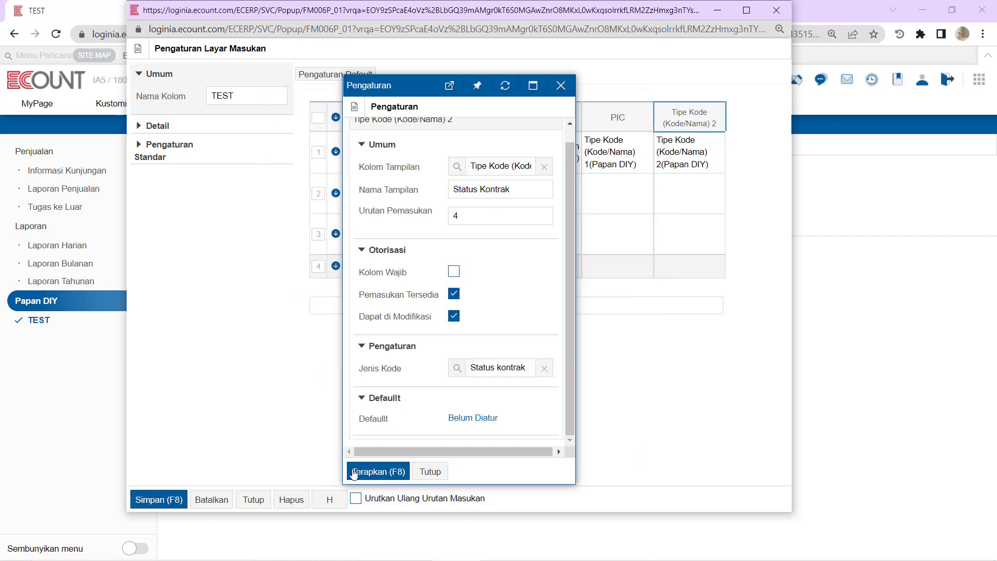
pyautogui.click(377, 472)
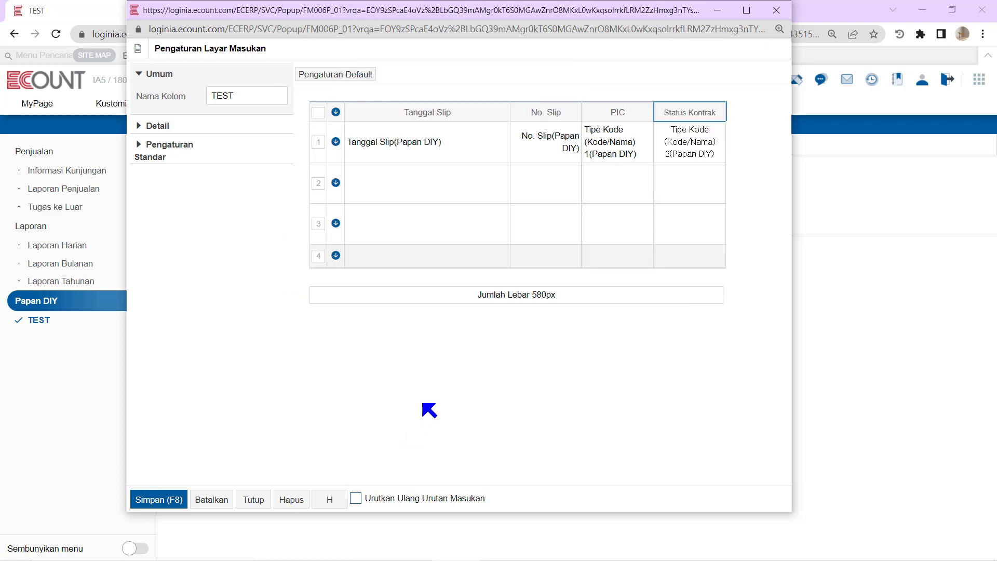
# Step: Save the input screen layout, confirm the reload, and inspect the first row's Status Kontrak options
pyautogui.click(147, 500)
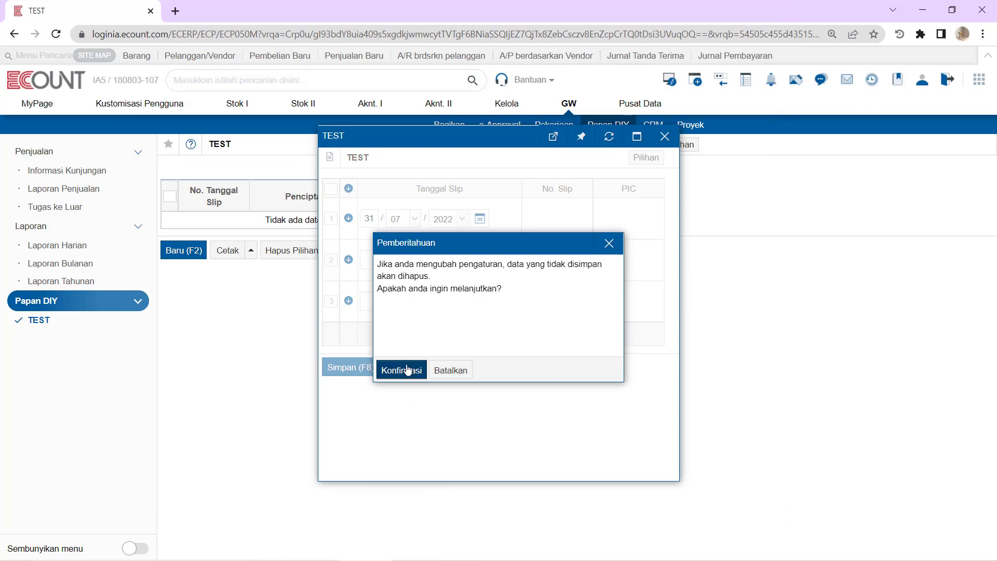
pyautogui.click(407, 370)
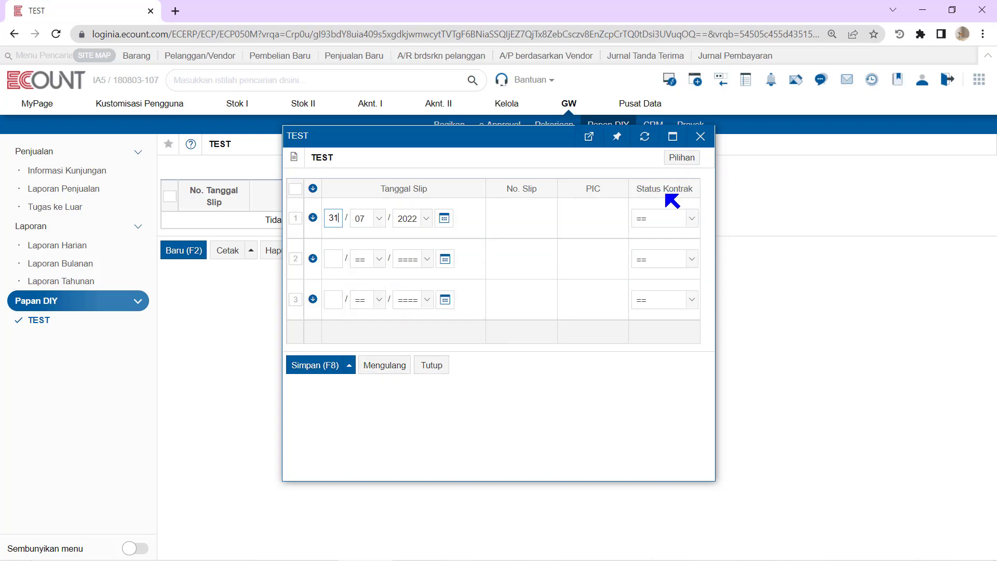
pyautogui.click(675, 219)
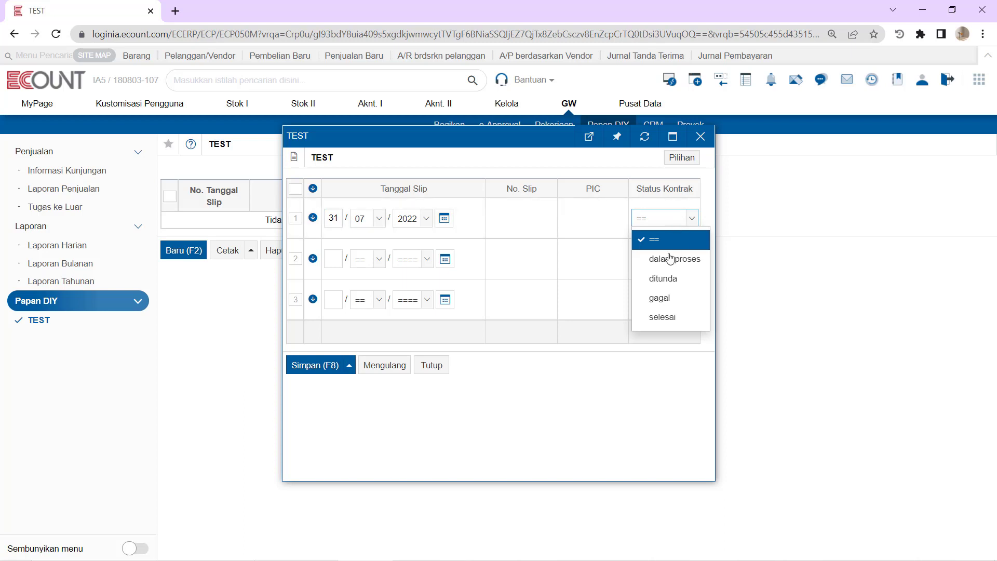
pyautogui.click(665, 218)
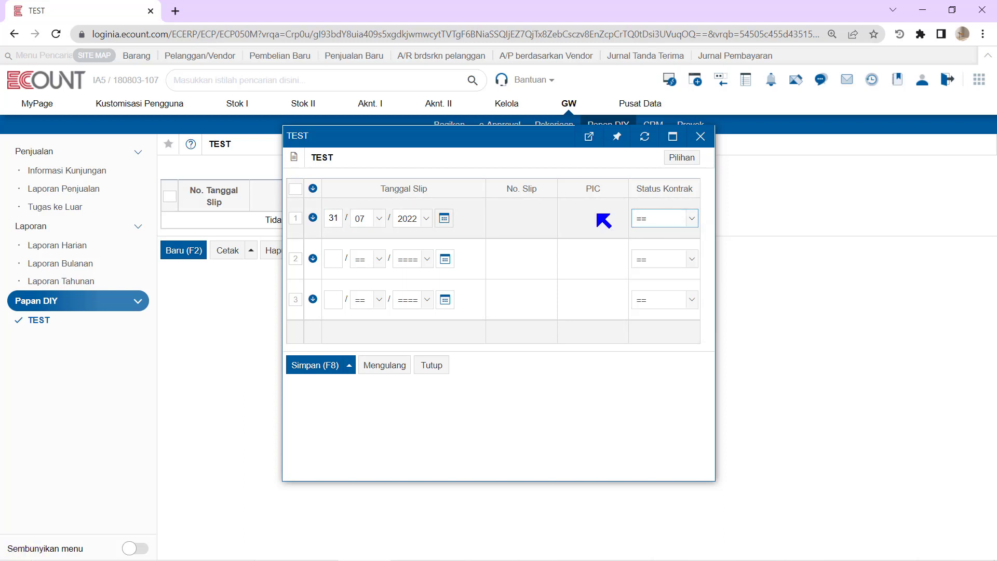
# Step: Reopen the input screen settings and add the Jenis Numerik 1 column after Status Kontrak
pyautogui.click(692, 157)
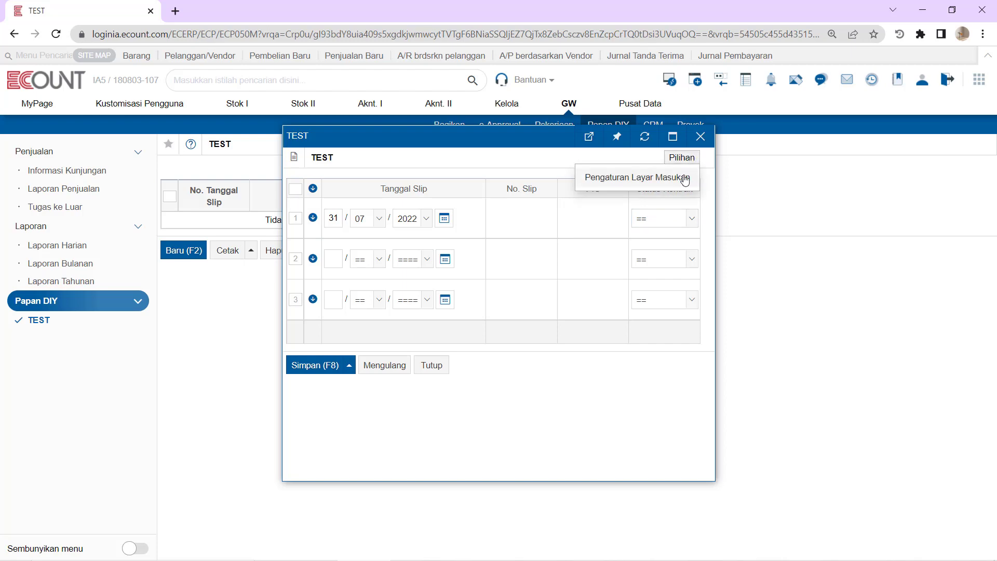
pyautogui.click(683, 175)
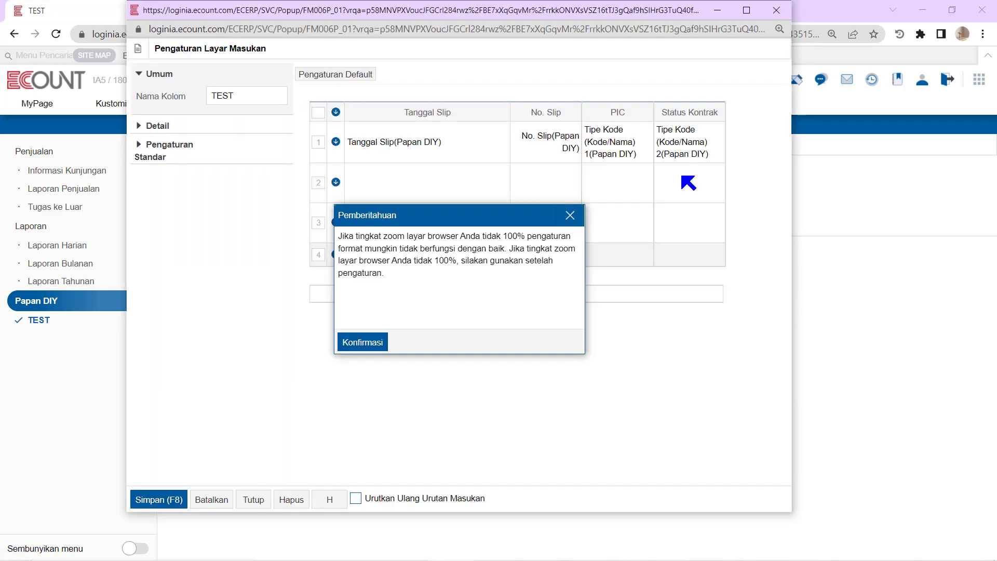
pyautogui.click(570, 215)
pyautogui.click(705, 119)
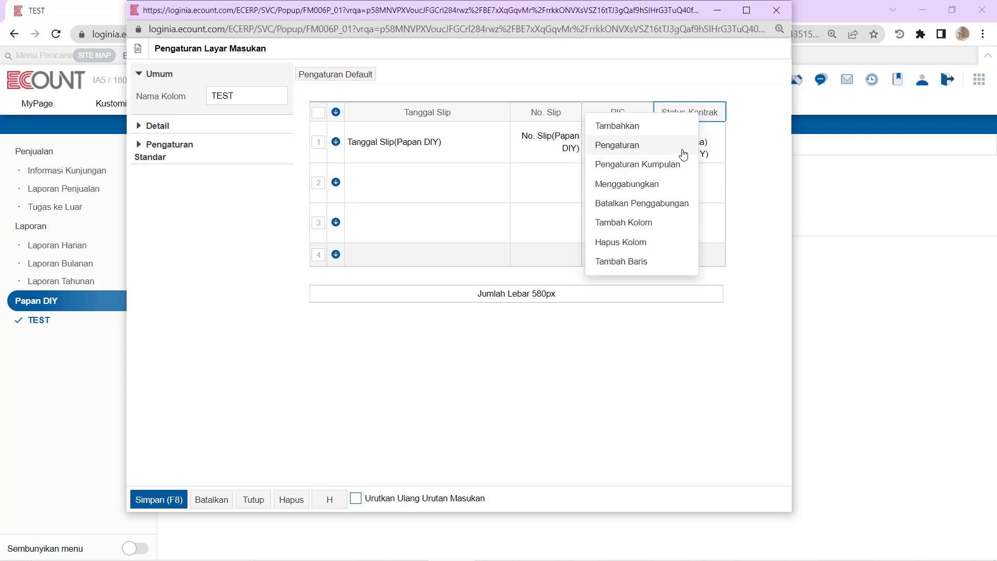
pyautogui.click(675, 126)
pyautogui.scroll(-5, 500, 263)
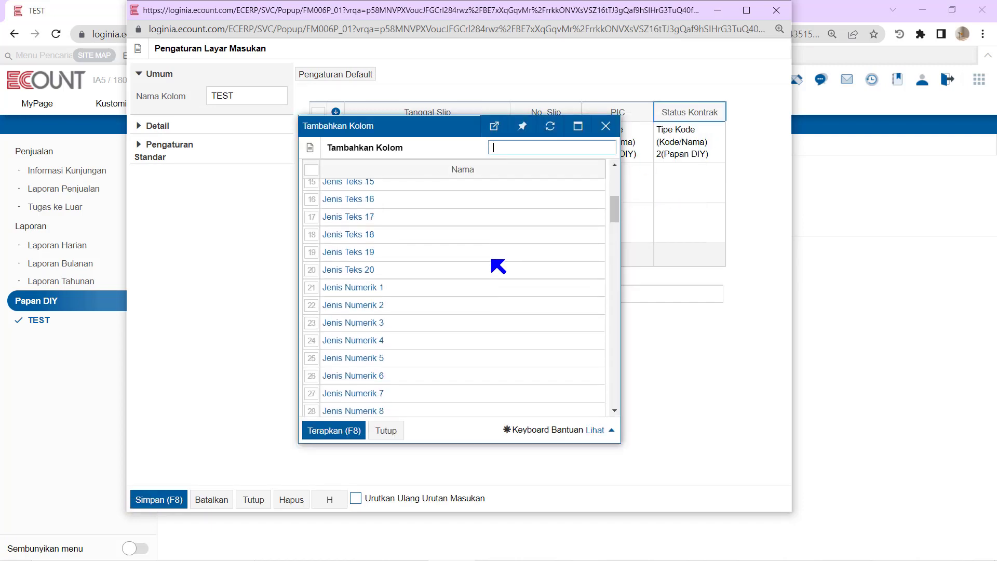
pyautogui.click(368, 289)
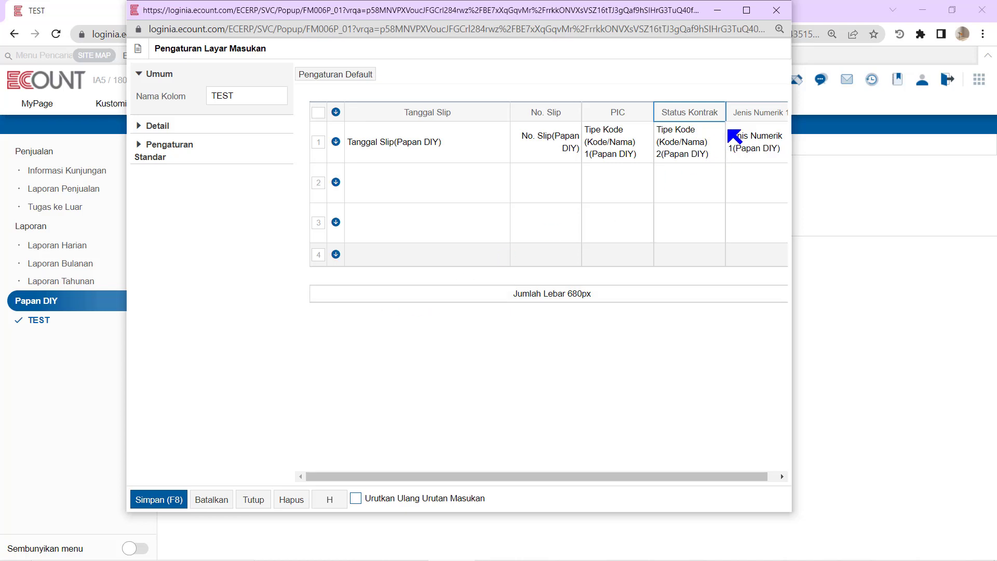
# Step: Open the settings of the Jenis Numerik 1 column and enter Jumlah Kontrak as its display name
pyautogui.click(737, 117)
pyautogui.click(727, 153)
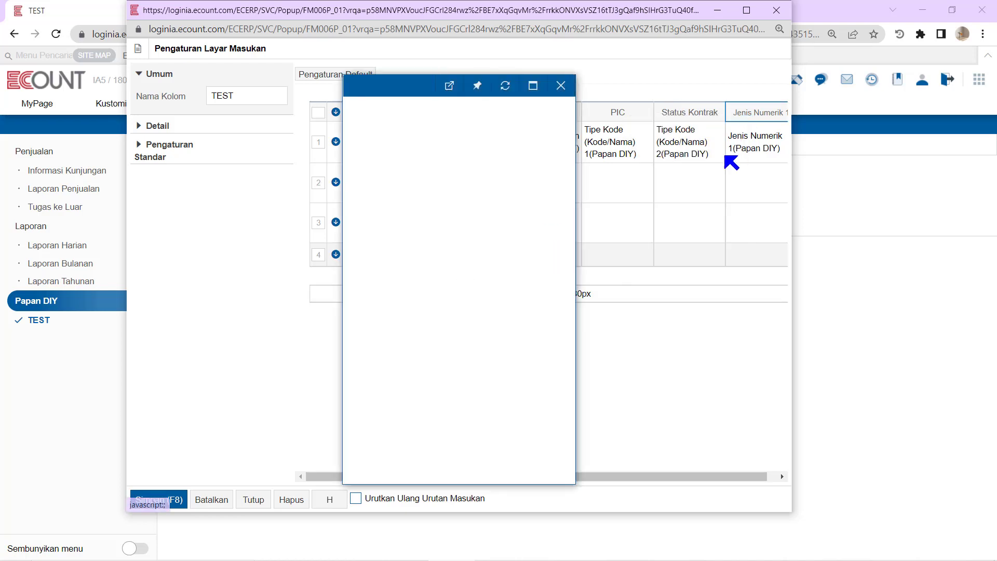
pyautogui.click(504, 208)
pyautogui.write('Jumlah Kontrak')
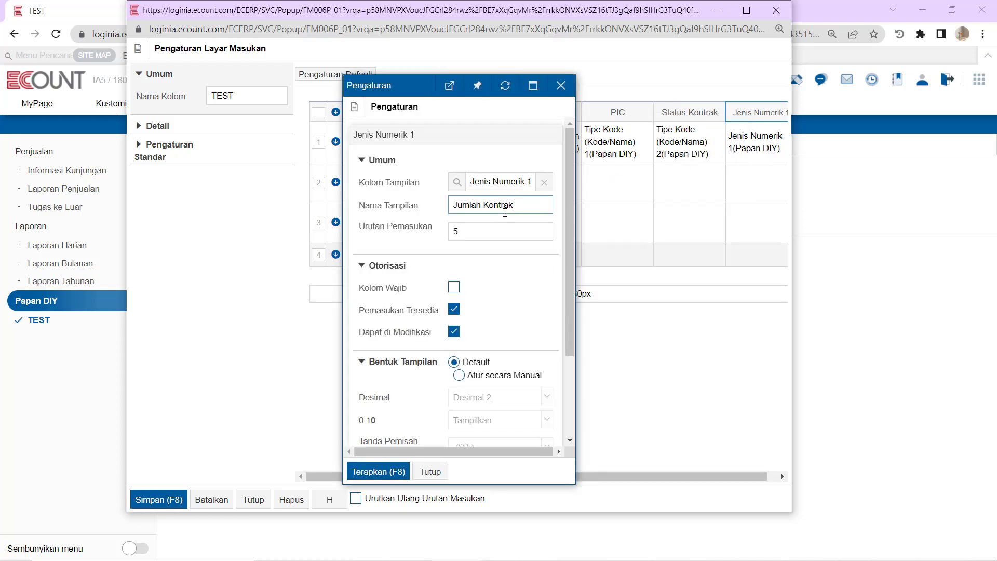
# Step: Switch the Jumlah Kontrak column's number format to manual with Desimal 3 and apply the column settings
pyautogui.scroll(-3, 525, 247)
pyautogui.click(517, 263)
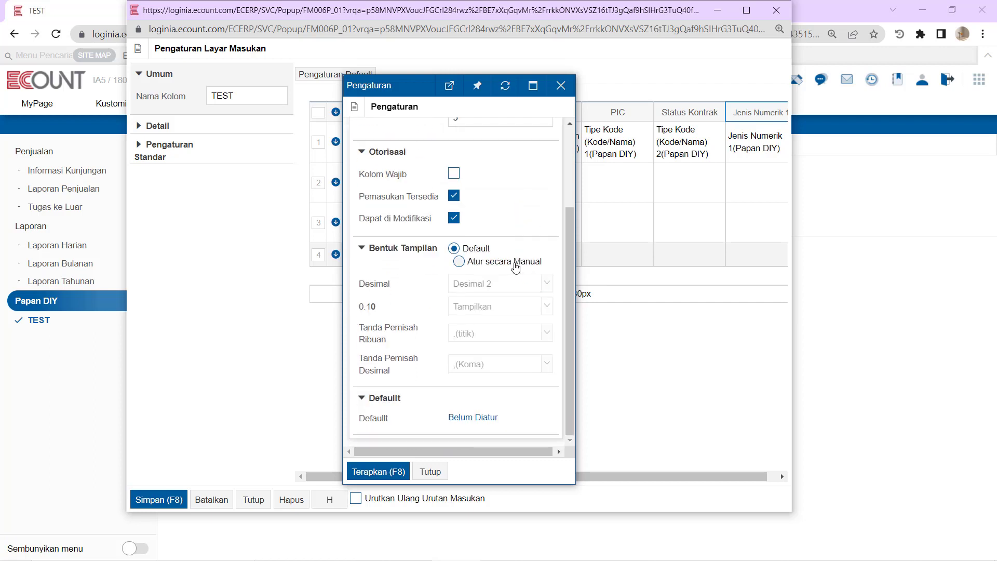
pyautogui.click(521, 295)
pyautogui.click(500, 366)
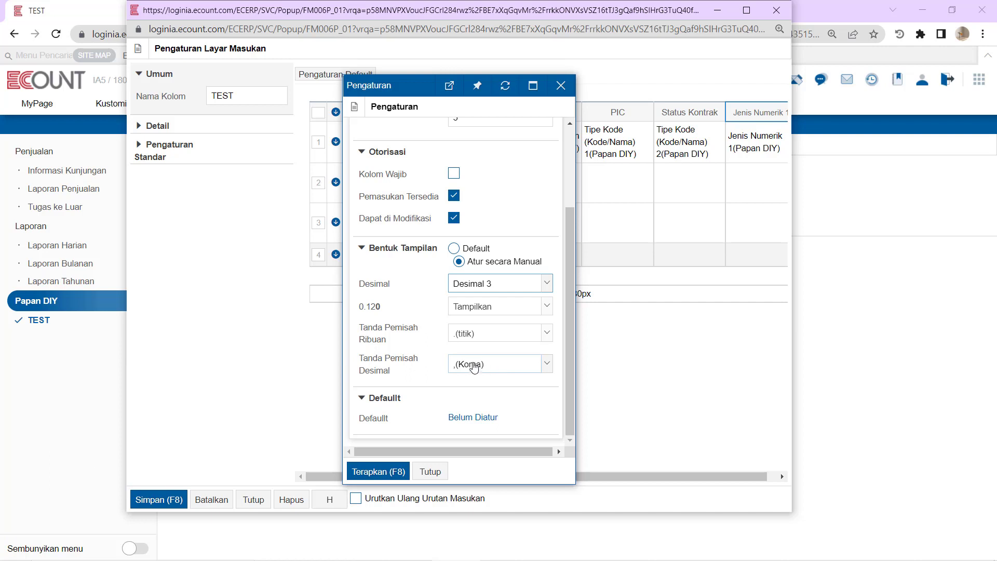
pyautogui.click(396, 471)
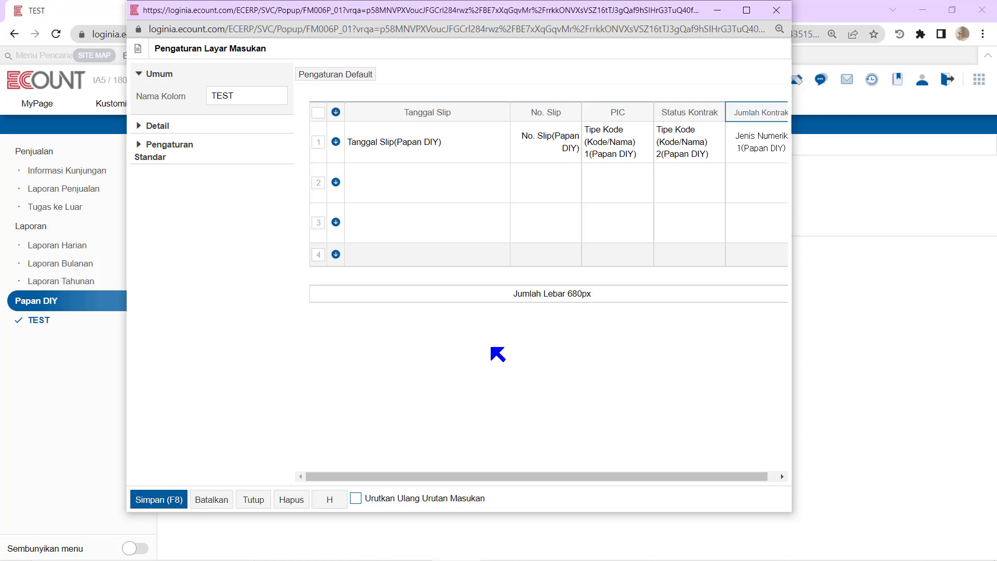
# Step: Add the Jenis Numerik 2 column after Jumlah Kontrak
pyautogui.moveTo(515, 476); pyautogui.dragTo(561, 476)
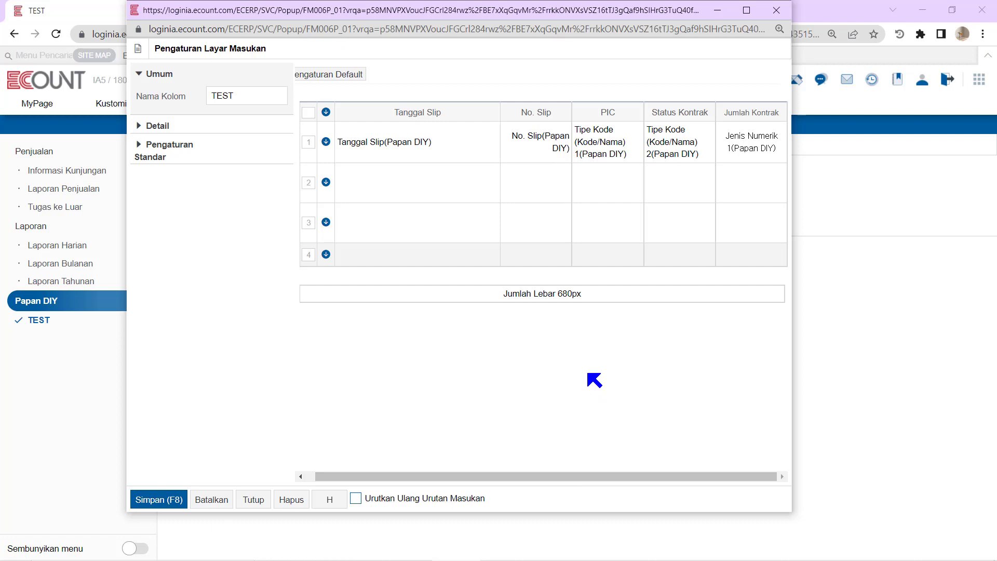
pyautogui.rightClick(737, 115)
pyautogui.click(713, 127)
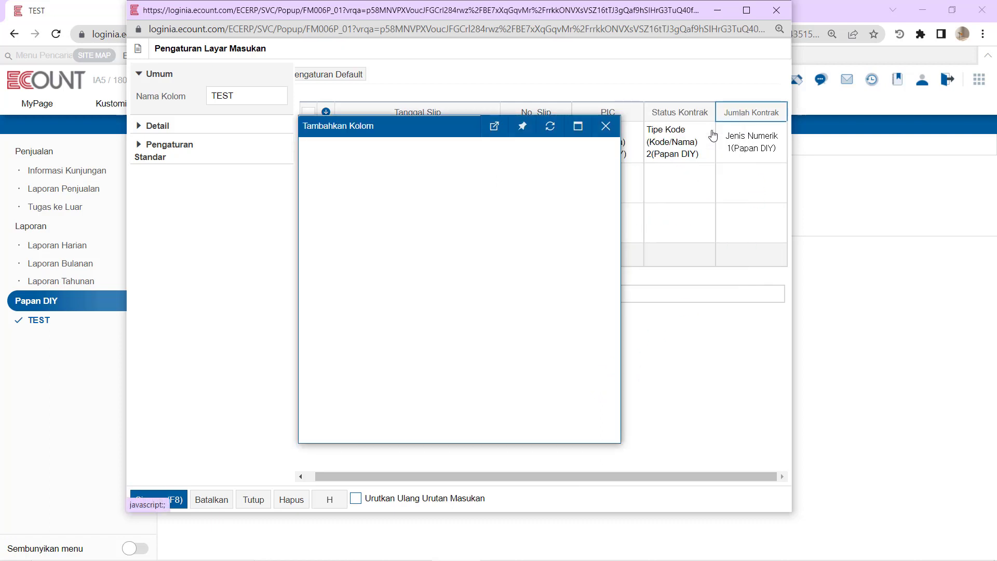
pyautogui.scroll(-3, 381, 310)
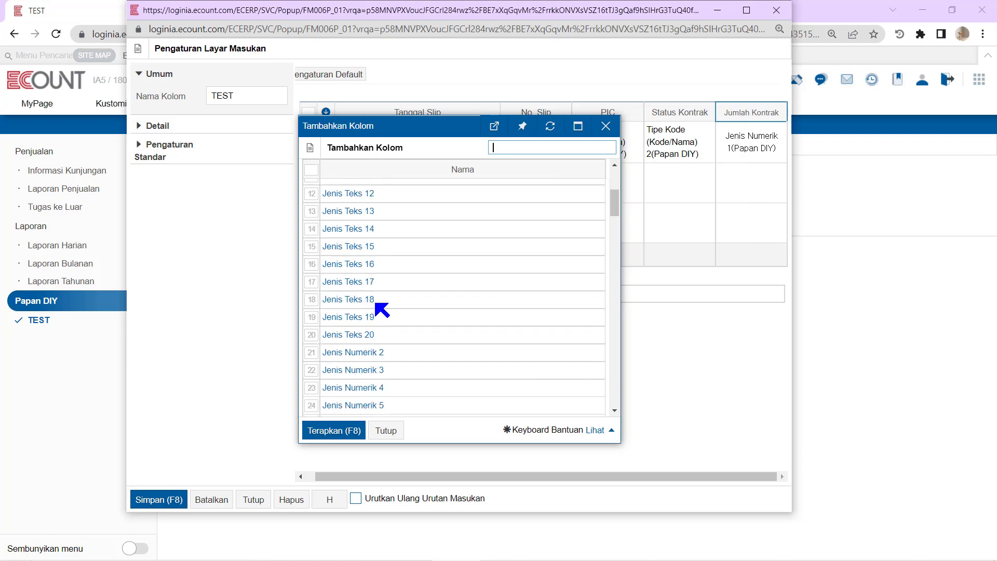
pyautogui.click(361, 352)
# Step: Open the settings of the Jenis Numerik 2 column and enter Insentif as its display name
pyautogui.moveTo(515, 475); pyautogui.dragTo(636, 454)
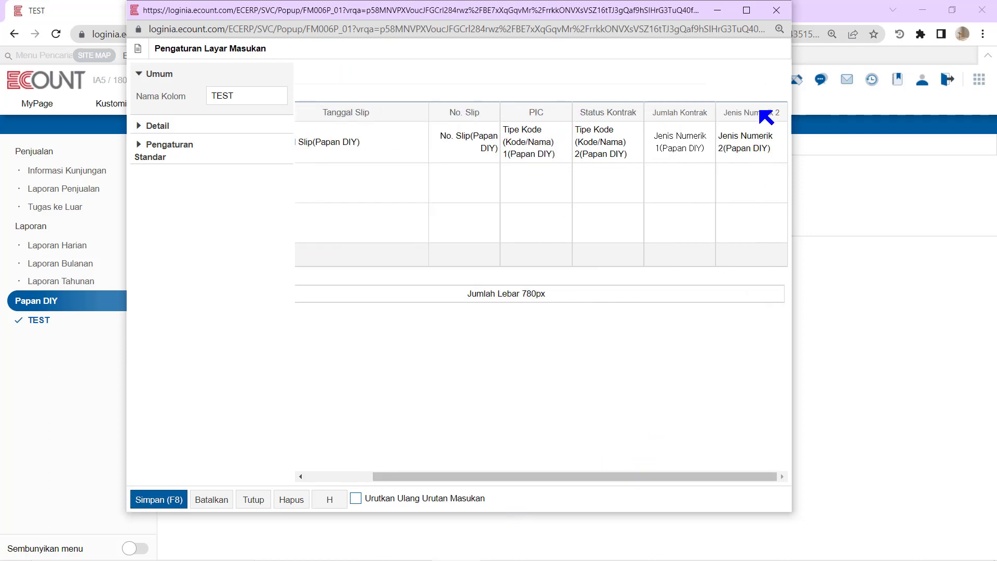
pyautogui.rightClick(763, 114)
pyautogui.click(729, 145)
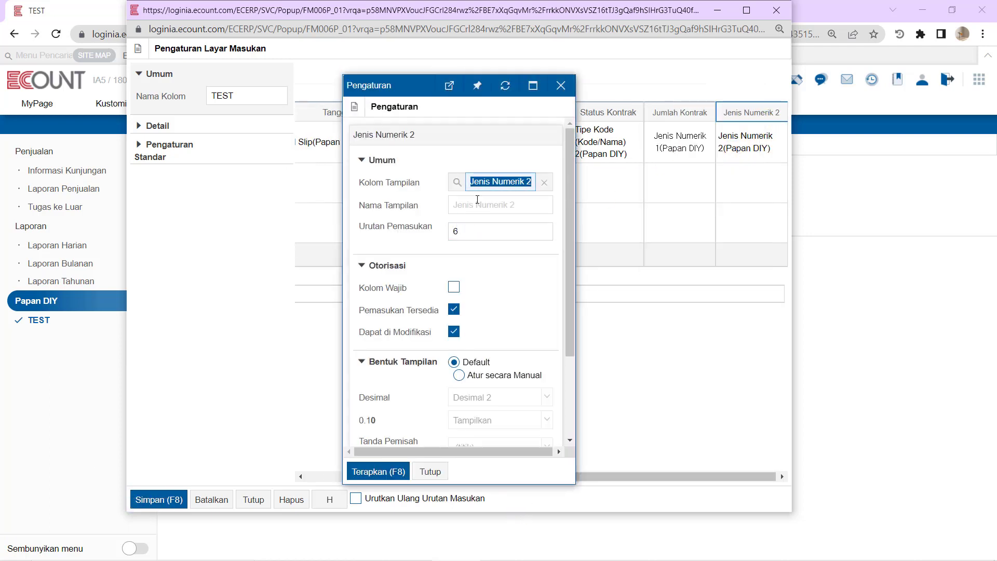
pyautogui.click(476, 202)
pyautogui.write('Insentif')
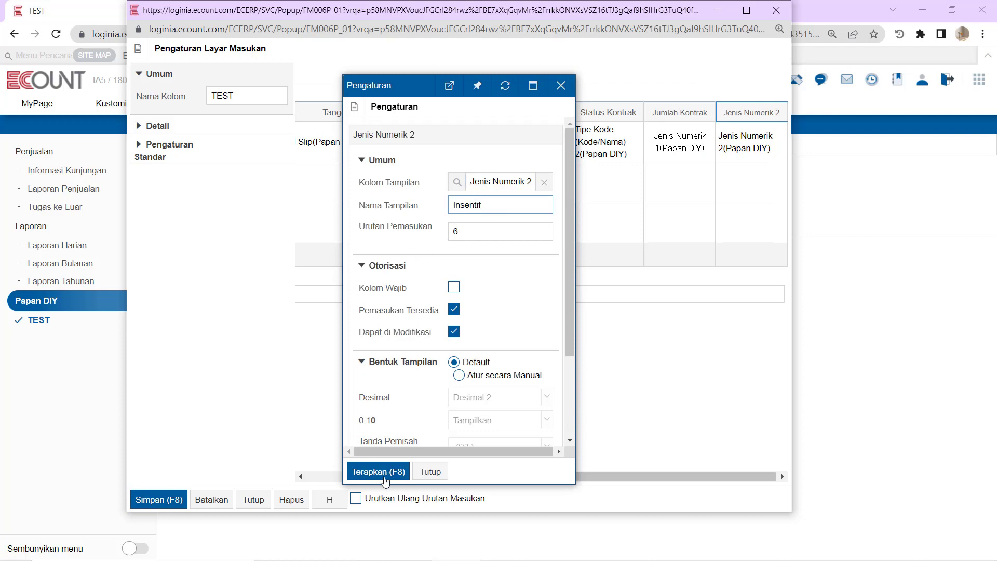
# Step: Set the first default priority of the Insentif column to Rumus and open its formula editor
pyautogui.scroll(-2, 440, 373)
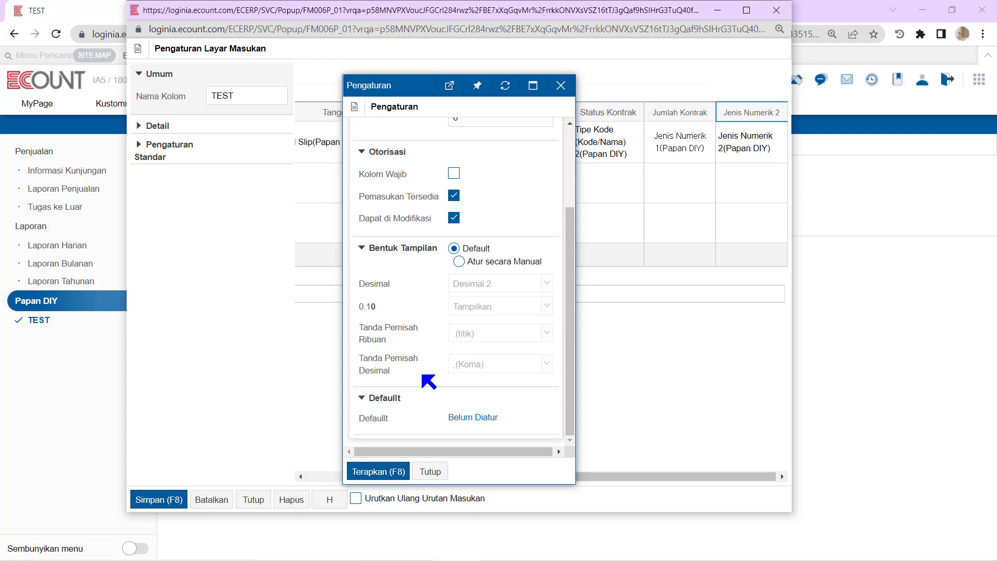
pyautogui.click(476, 418)
pyautogui.click(463, 186)
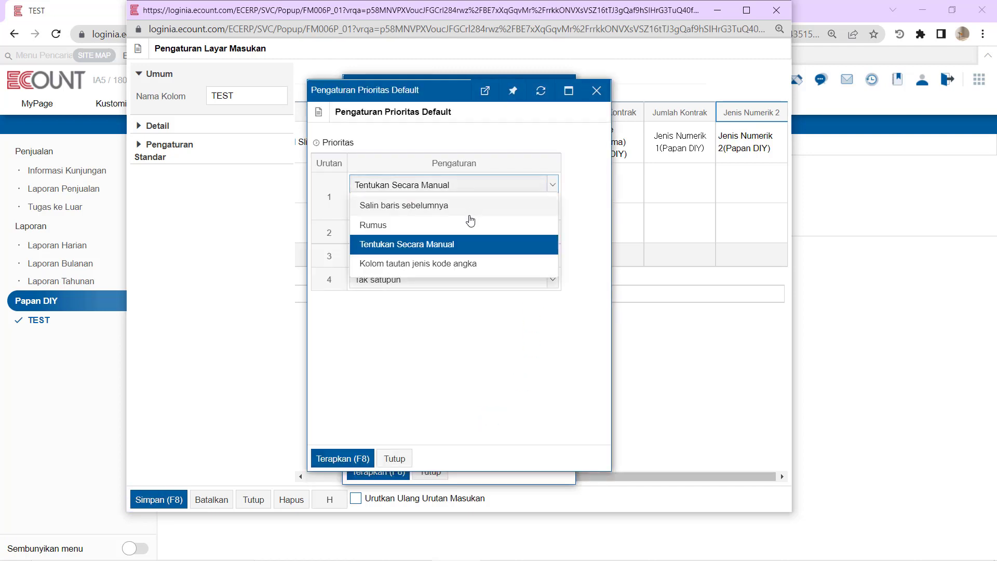
pyautogui.click(470, 224)
pyautogui.click(373, 205)
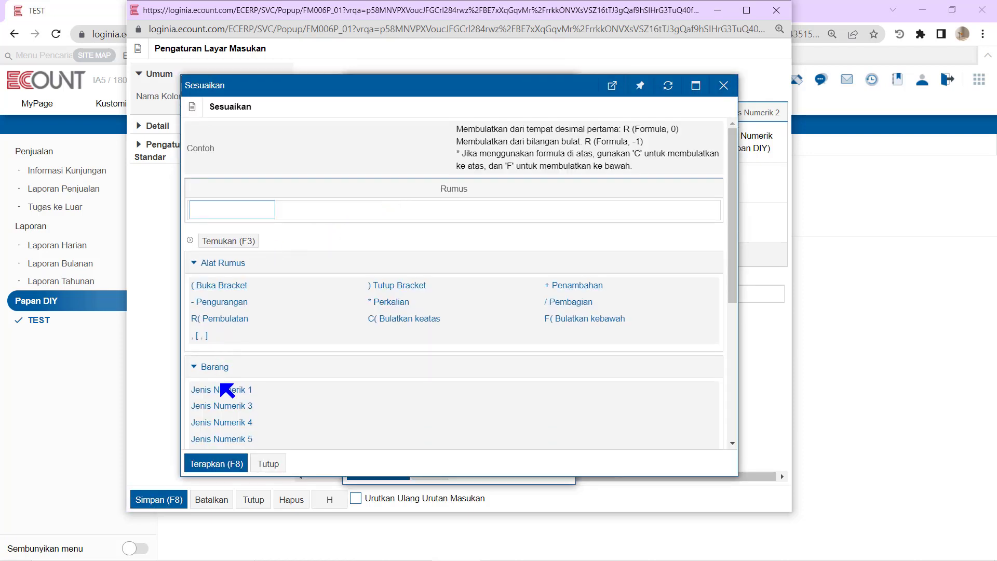
# Step: Define the Insentif formula as Jenis Numerik 1 * 0.1, apply it, and save the input screen layout
pyautogui.click(238, 389)
pyautogui.click(398, 303)
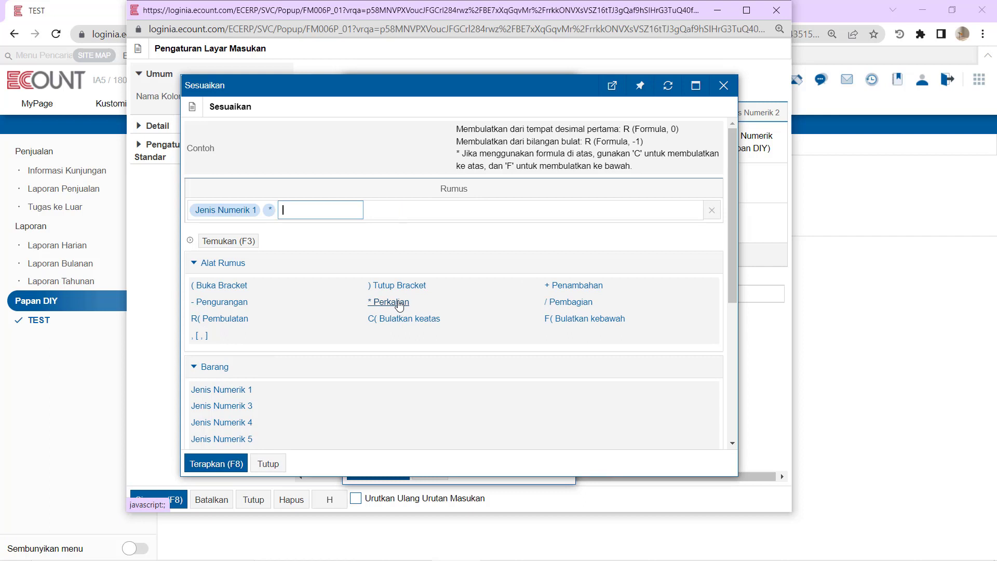
pyautogui.press('Return')
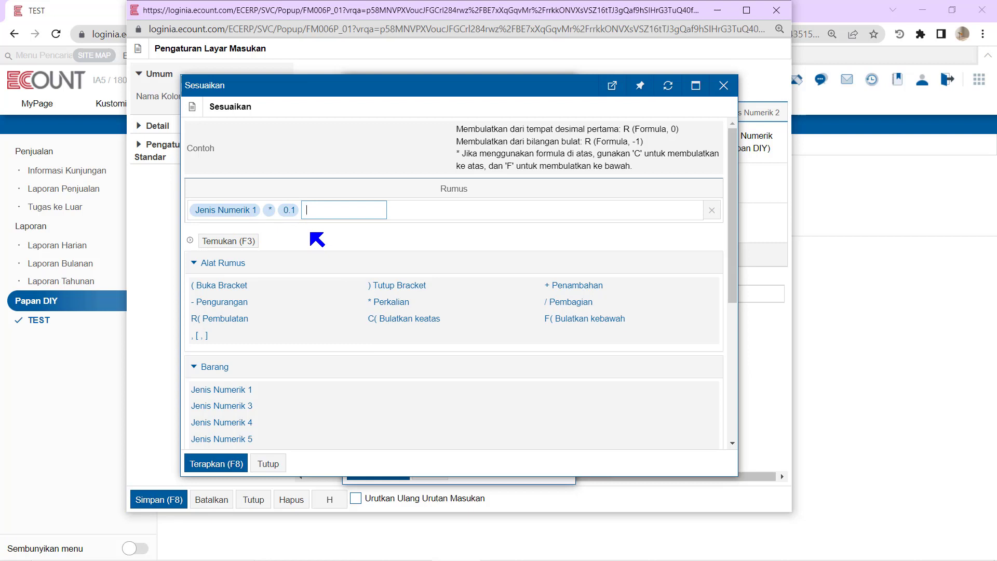
pyautogui.click(218, 463)
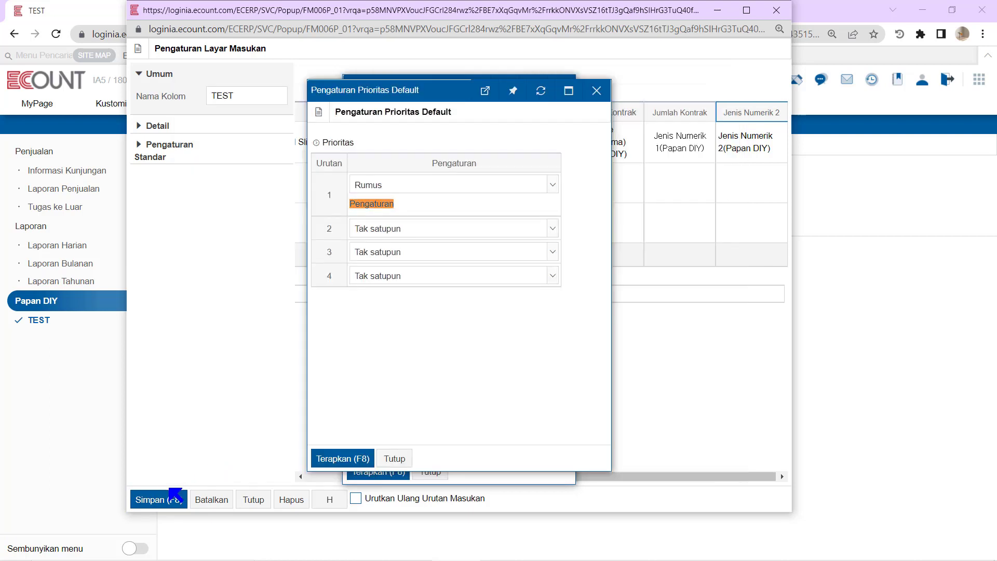
pyautogui.click(360, 465)
pyautogui.click(364, 473)
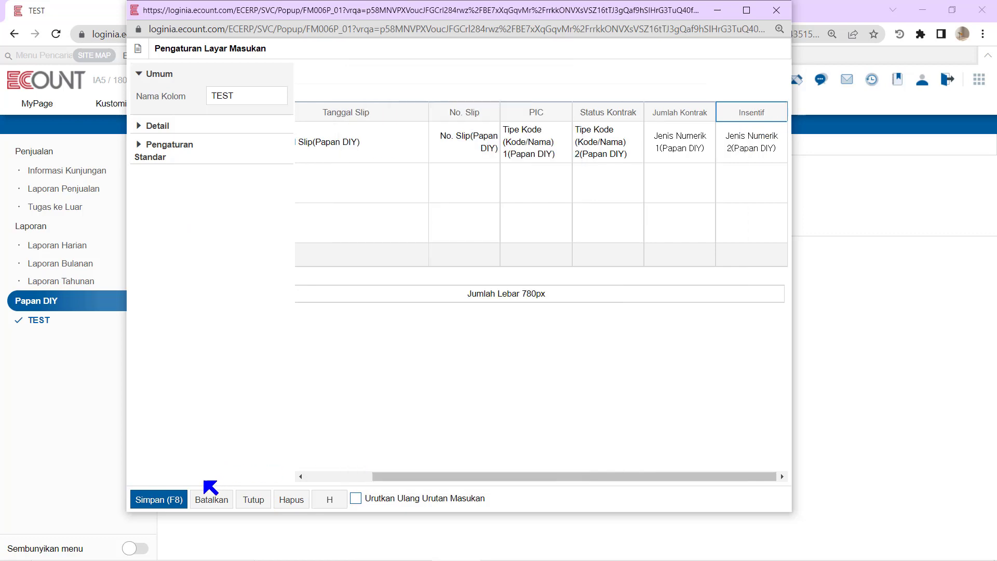
pyautogui.click(161, 499)
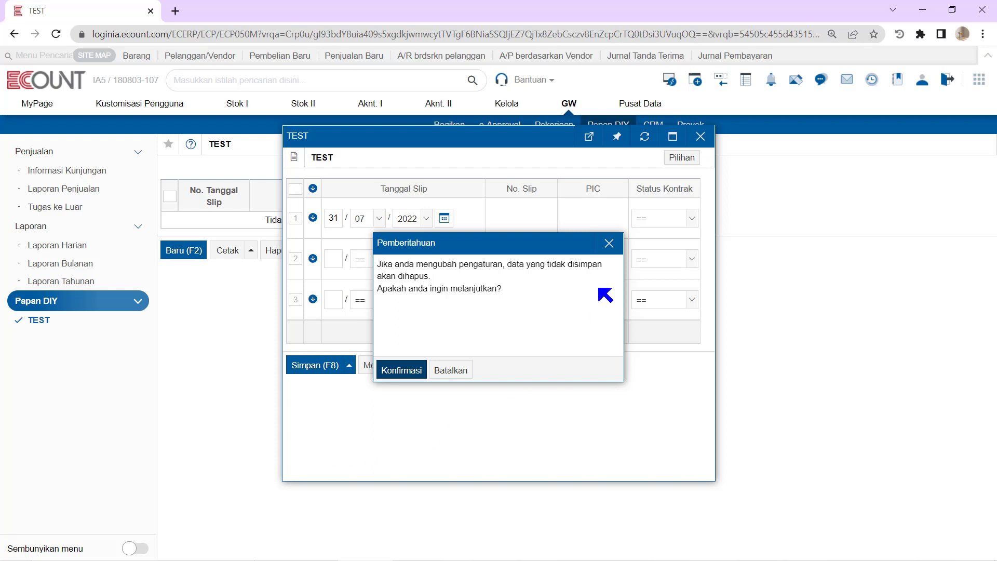
pyautogui.click(402, 370)
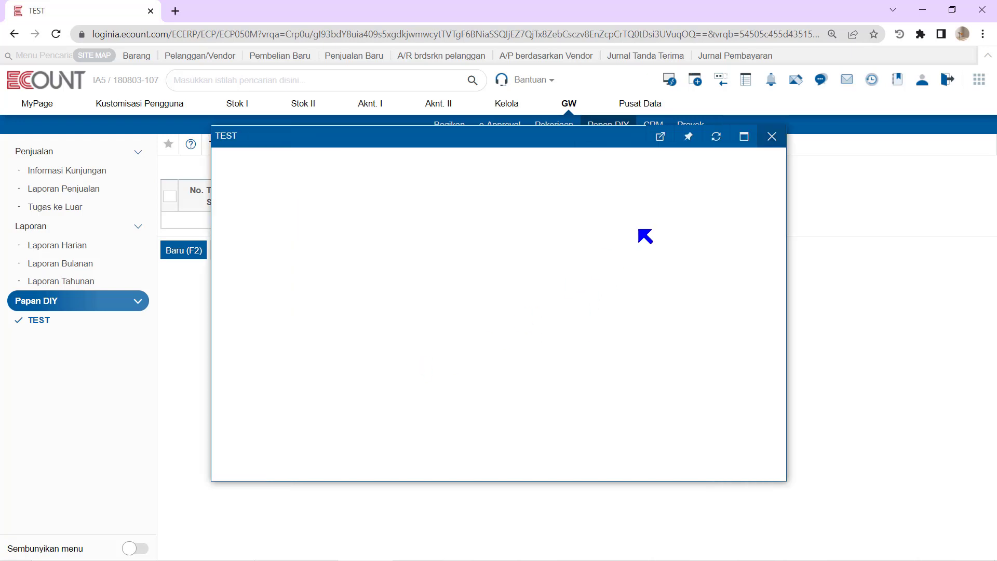
# Step: Open the input screen settings of the TEST board and dismiss the browser zoom notice
pyautogui.click(765, 157)
pyautogui.click(750, 178)
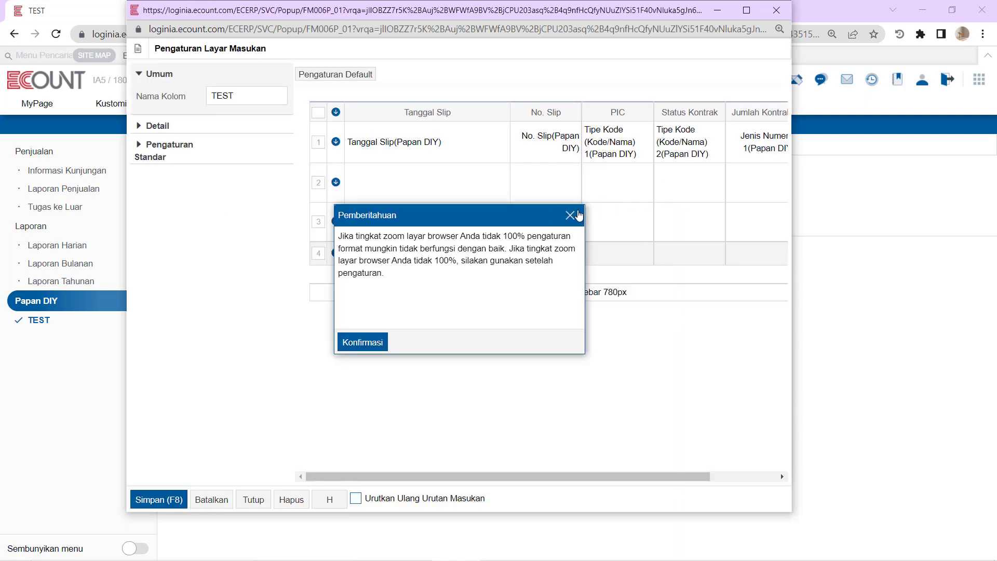
pyautogui.click(575, 213)
# Step: Add the Jenis Teks Panjang 1 column after Insentif
pyautogui.moveTo(699, 477); pyautogui.dragTo(801, 456)
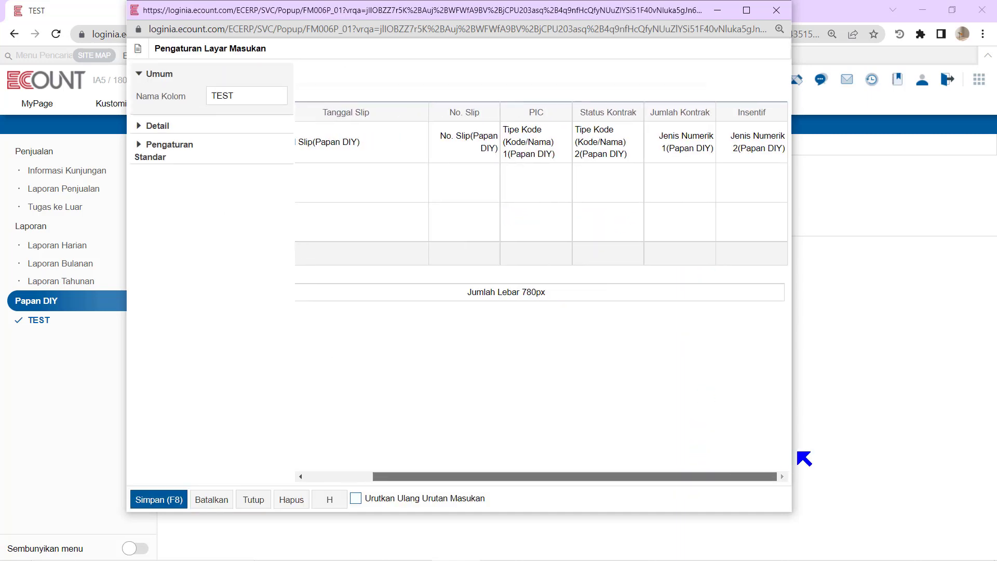
pyautogui.rightClick(747, 129)
pyautogui.click(713, 133)
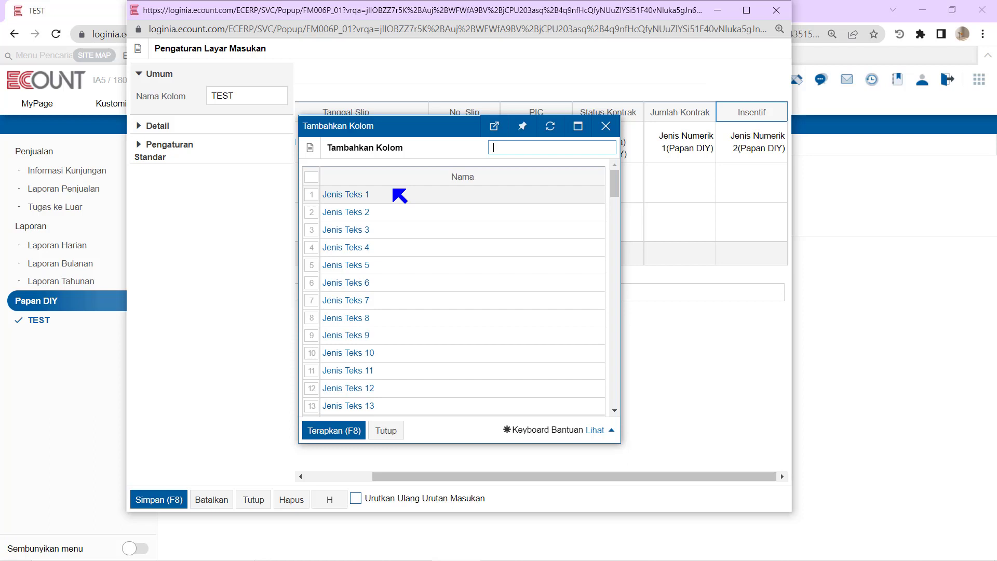
pyautogui.scroll(-4, 390, 238)
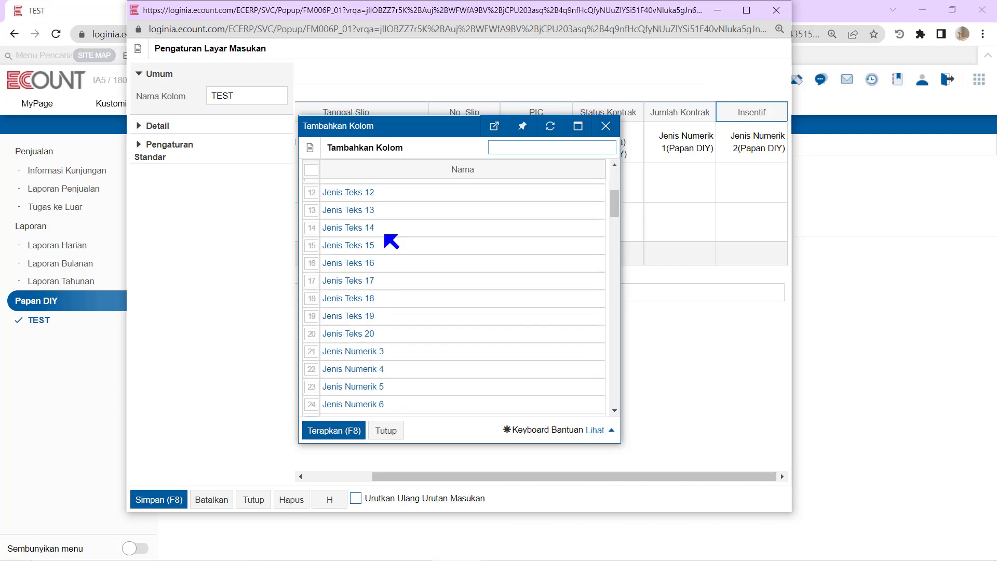
pyautogui.scroll(-20, 390, 240)
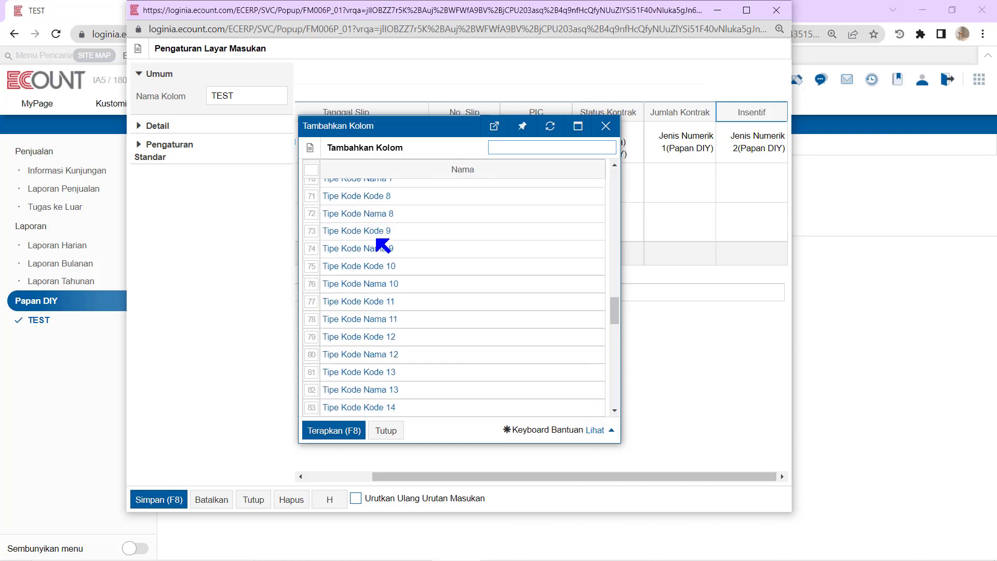
pyautogui.scroll(-15, 383, 244)
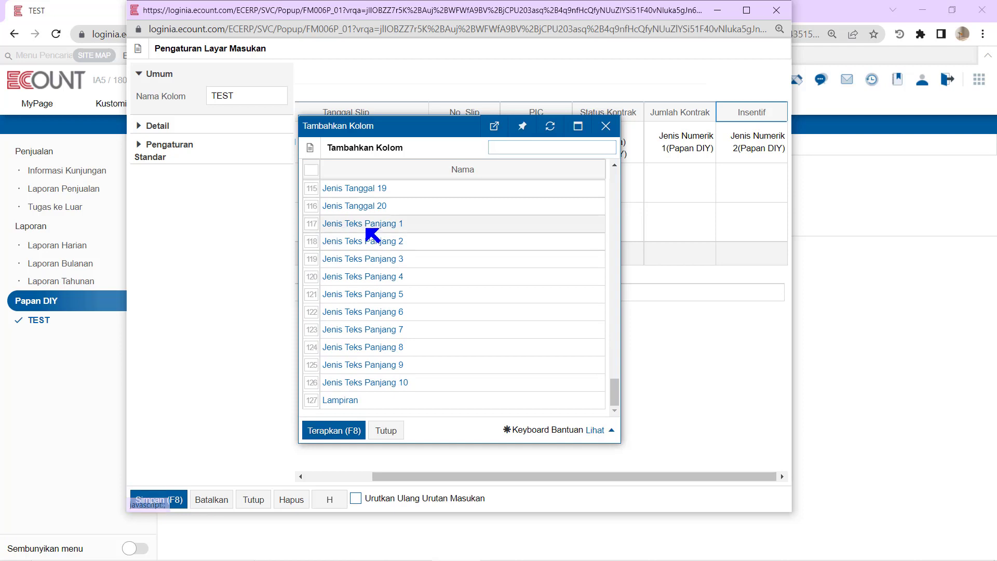
pyautogui.click(366, 229)
# Step: Set the display name of the Jenis Teks Panjang 1 column to Keterangan and apply it
pyautogui.moveTo(525, 476); pyautogui.dragTo(762, 205)
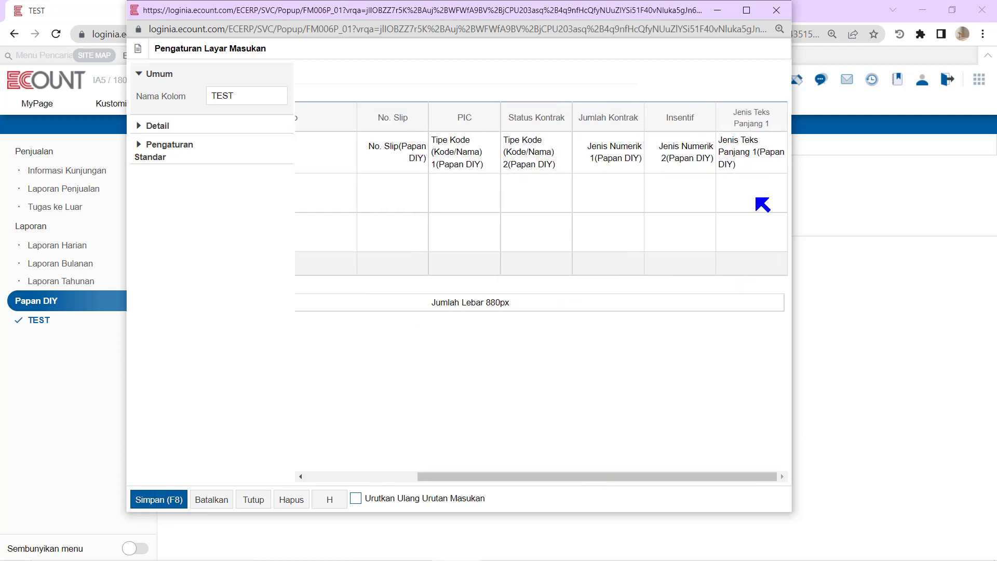
pyautogui.click(763, 118)
pyautogui.click(755, 144)
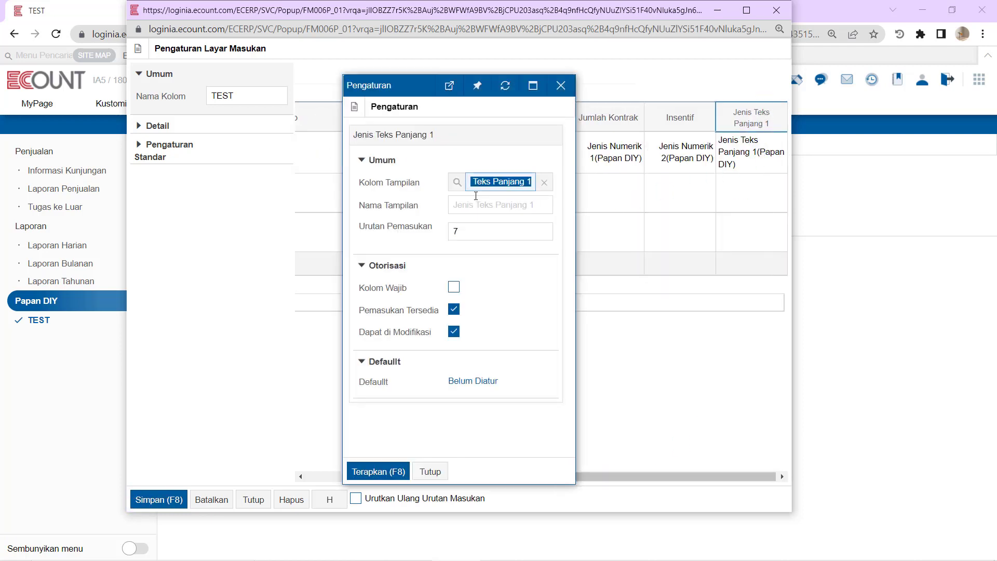
pyautogui.click(481, 204)
pyautogui.write('Keterangan')
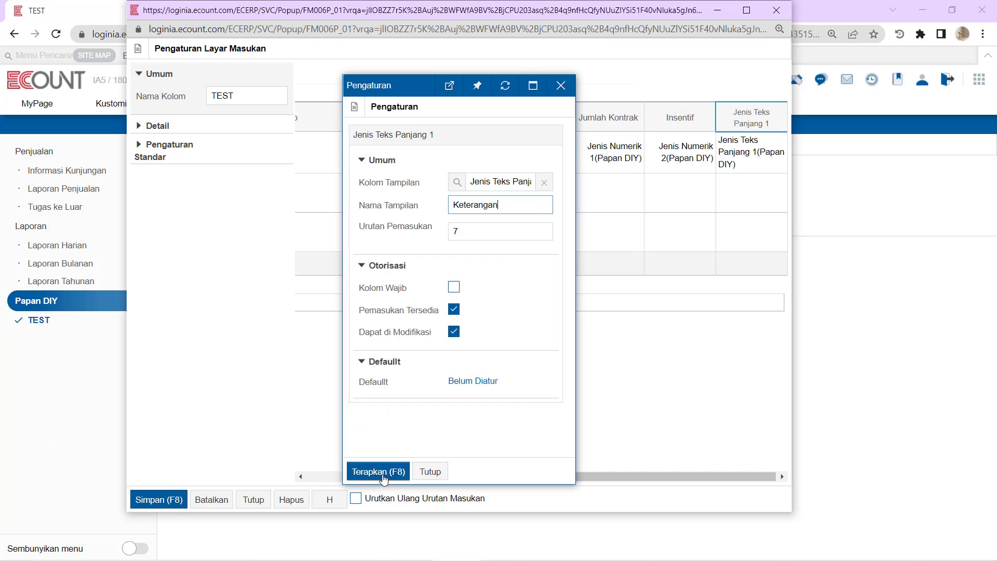
pyautogui.click(378, 471)
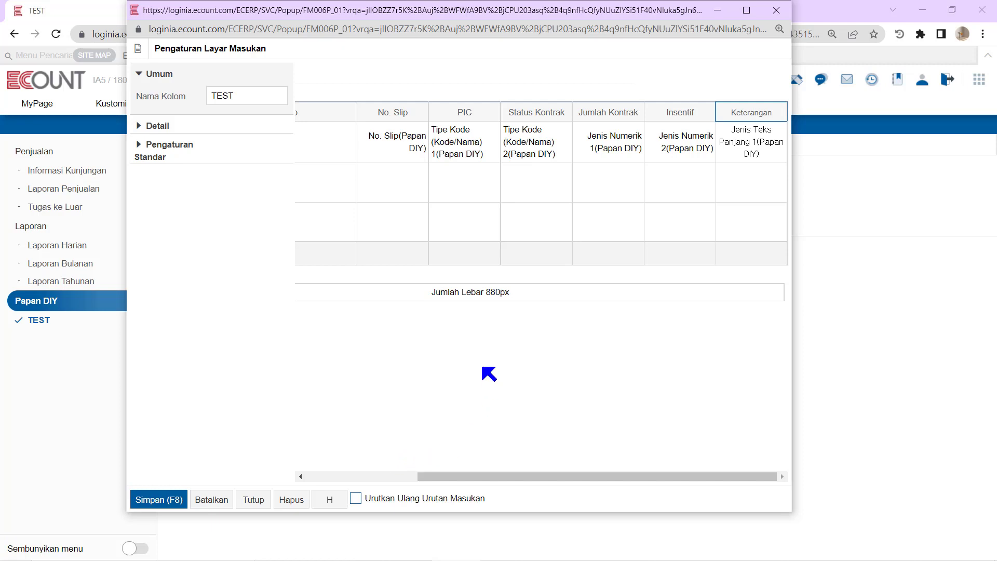
# Step: Add the Tipe Kode (Kode/Nama) 3 column after Keterangan, filtering the column list by "ko"
pyautogui.rightClick(742, 110)
pyautogui.click(725, 125)
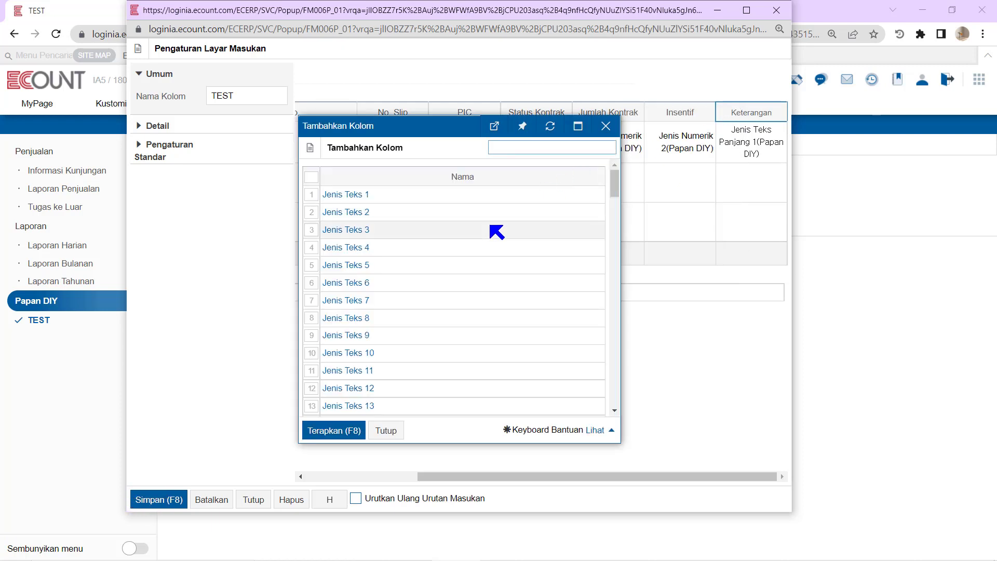
pyautogui.write('ko')
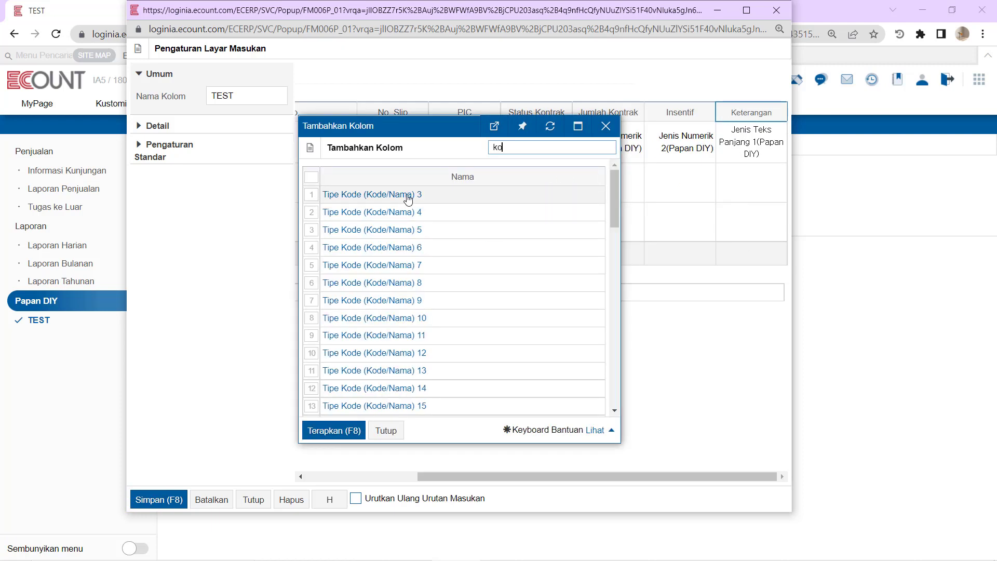
pyautogui.click(407, 194)
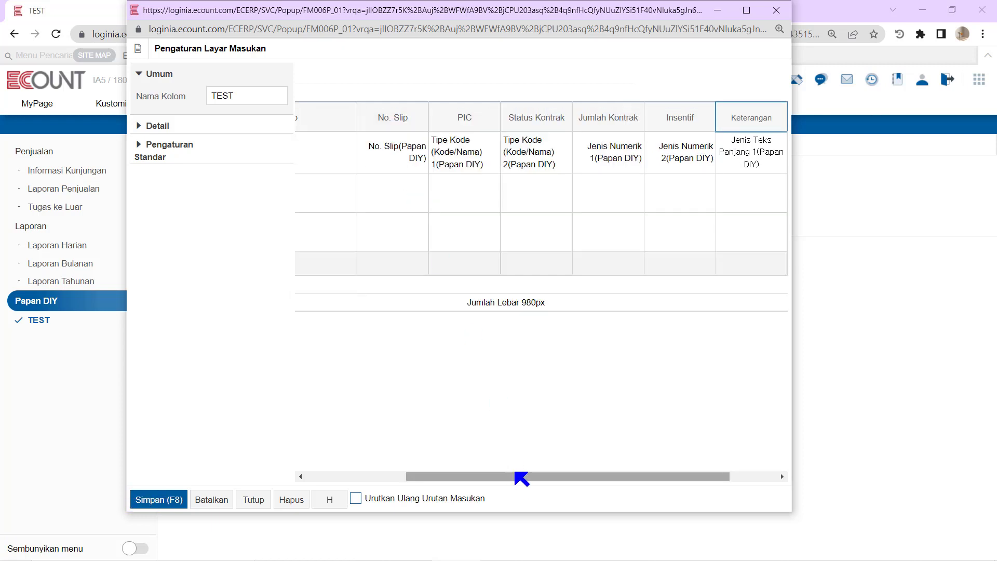
# Step: Open the settings of the Tipe Kode (Kode/Nama) 3 column and enter Pelanggan as its display name
pyautogui.moveTo(521, 476); pyautogui.dragTo(618, 513)
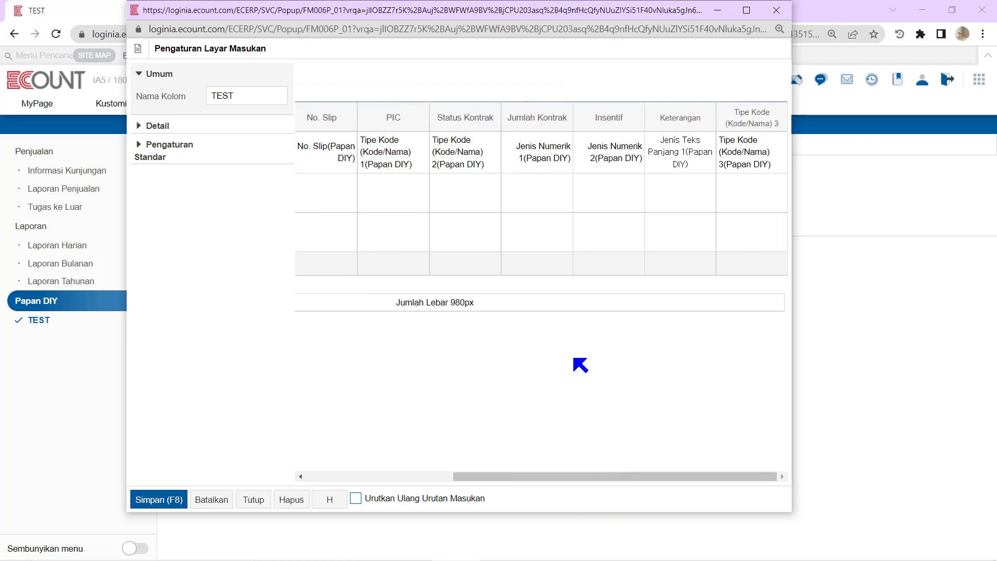
pyautogui.rightClick(754, 122)
pyautogui.click(690, 148)
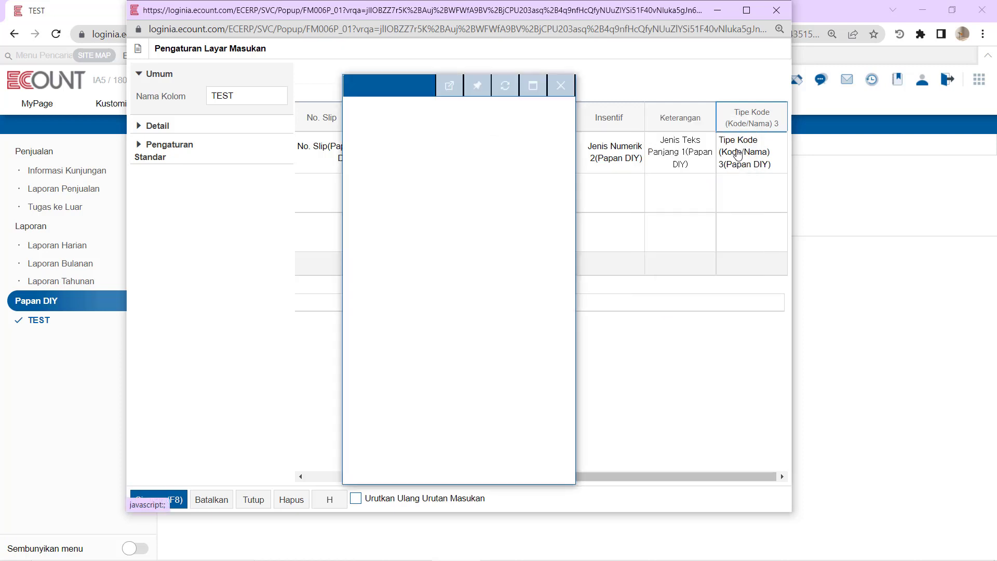
pyautogui.click(481, 205)
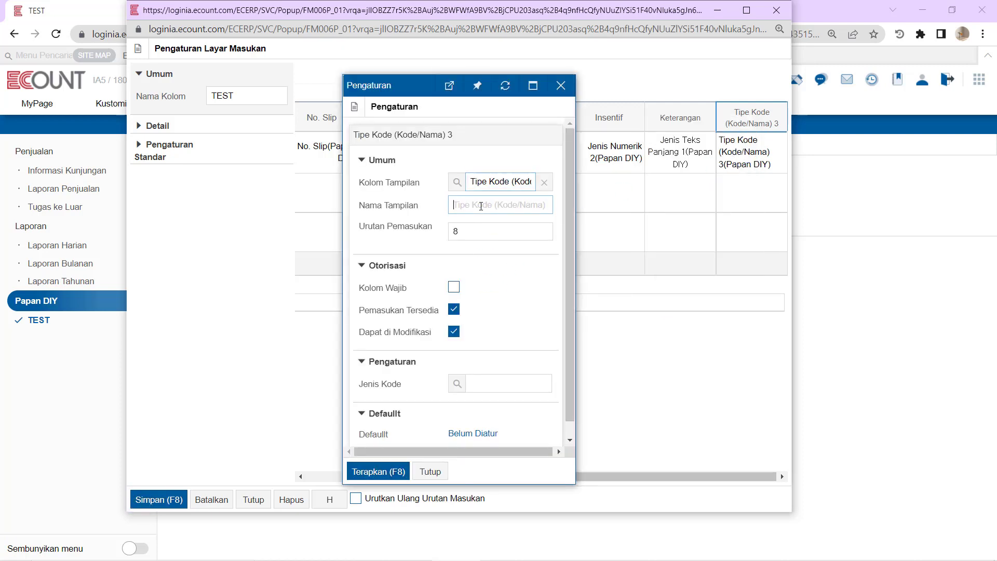
pyautogui.write('Pelanggan')
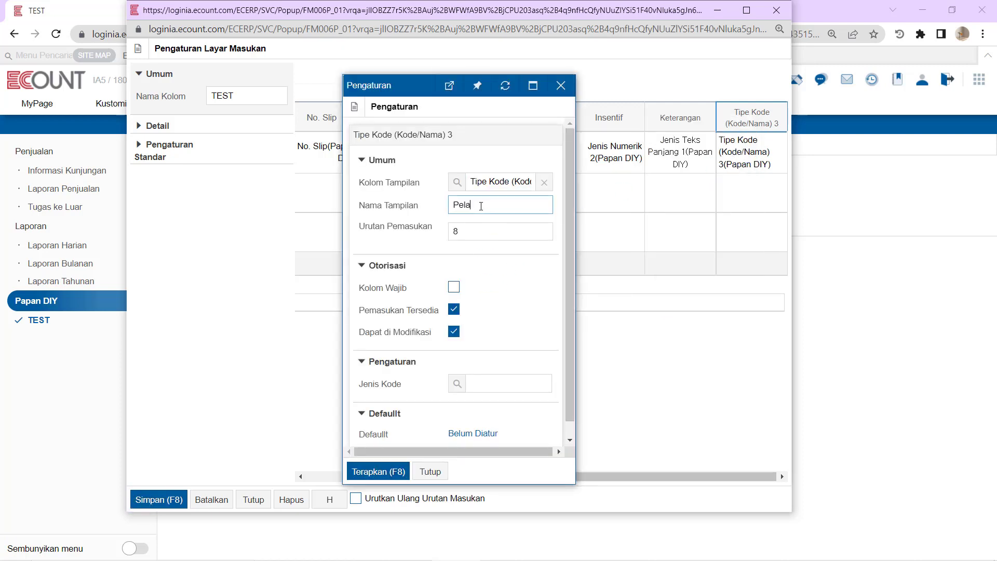
pyautogui.click(462, 435)
pyautogui.click(566, 220)
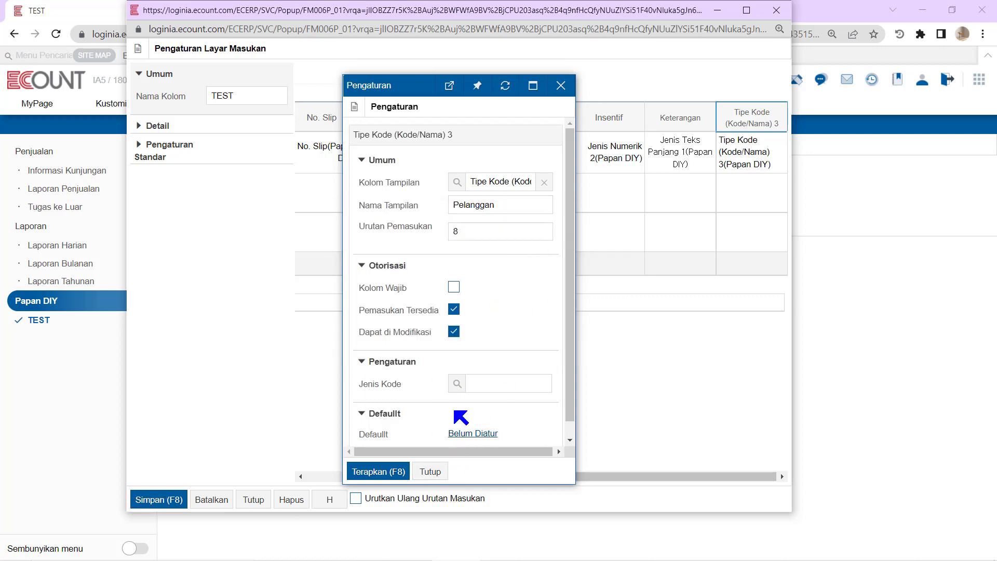
# Step: Set the Jenis Kode of the Pelanggan column to Vendor and apply the column settings
pyautogui.click(457, 384)
pyautogui.scroll(-3, 369, 241)
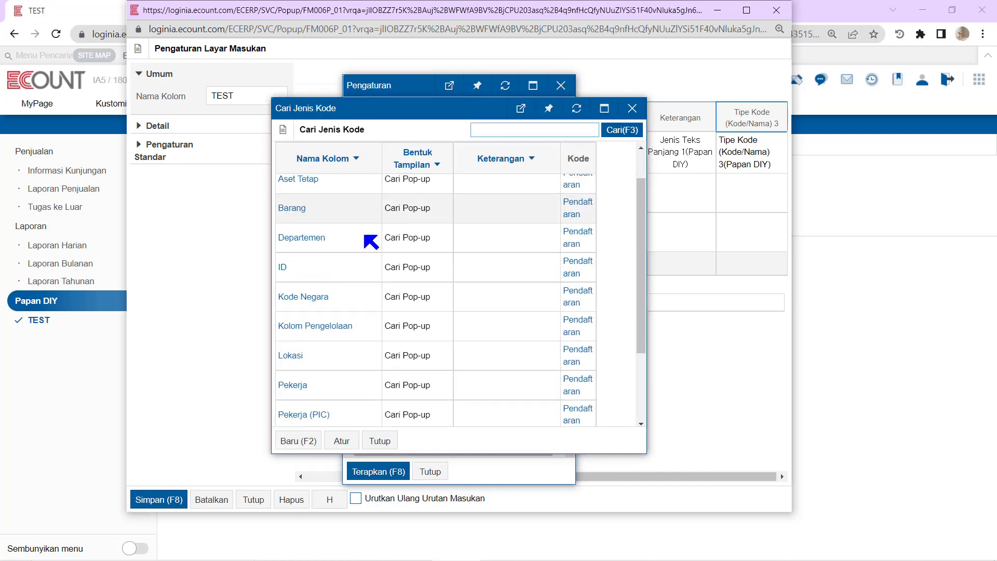
pyautogui.click(290, 407)
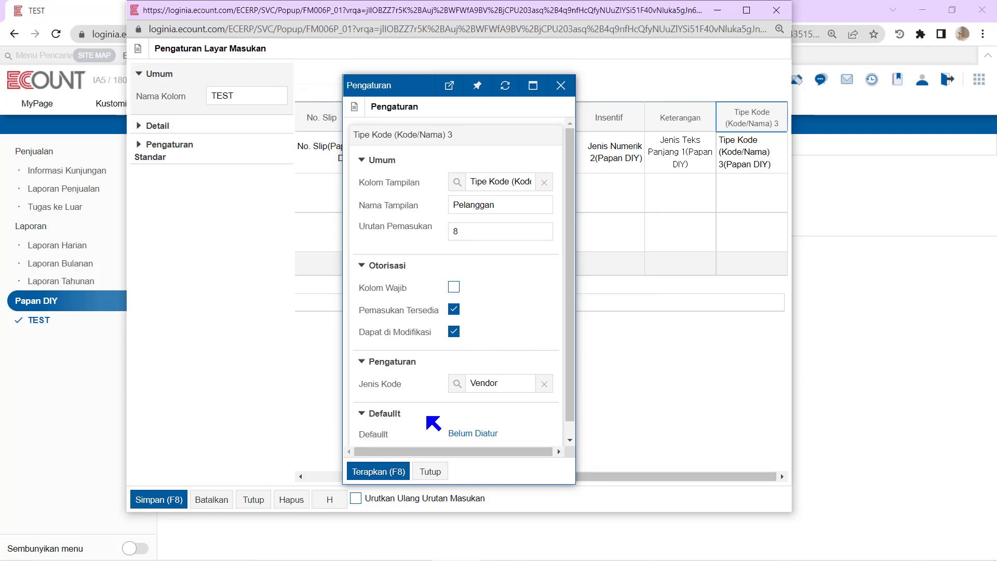
pyautogui.click(398, 472)
# Step: Add the Jenis Teks 1 column after Pelanggan
pyautogui.click(772, 110)
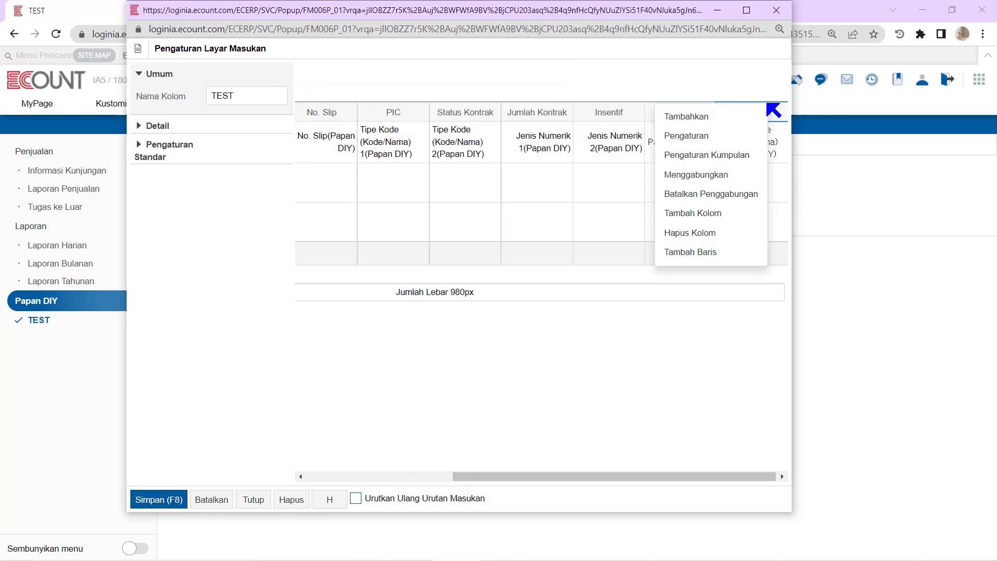
pyautogui.click(740, 117)
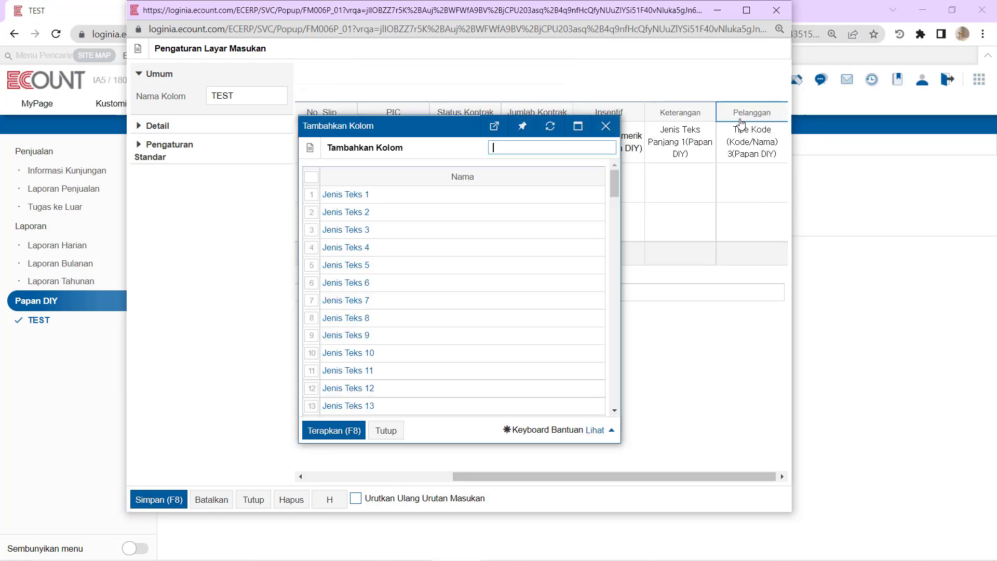
pyautogui.click(378, 194)
# Step: Open the settings of the Jenis Teks 1 column and enter CEO as its display name
pyautogui.moveTo(592, 482); pyautogui.dragTo(636, 483)
pyautogui.click(771, 114)
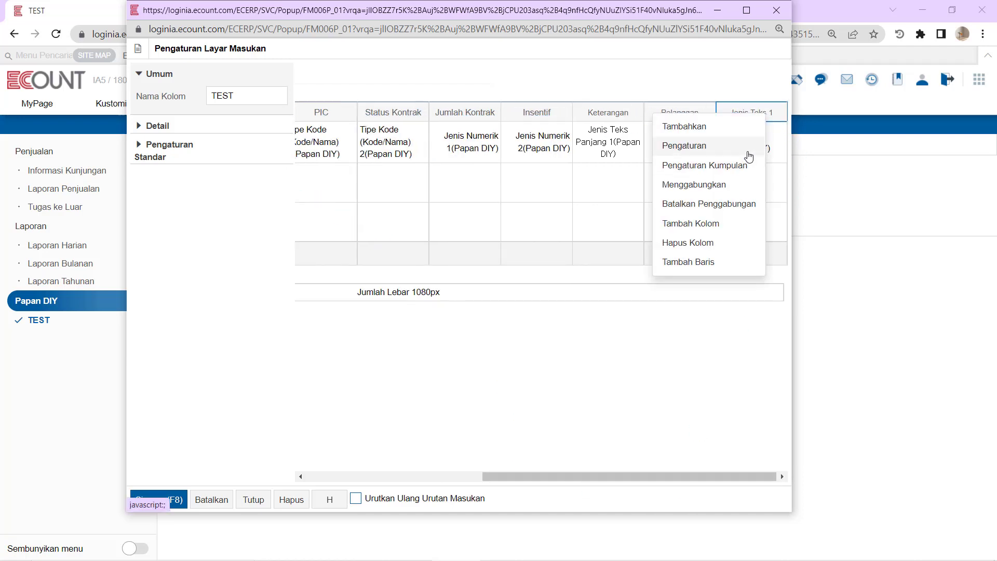
pyautogui.click(748, 155)
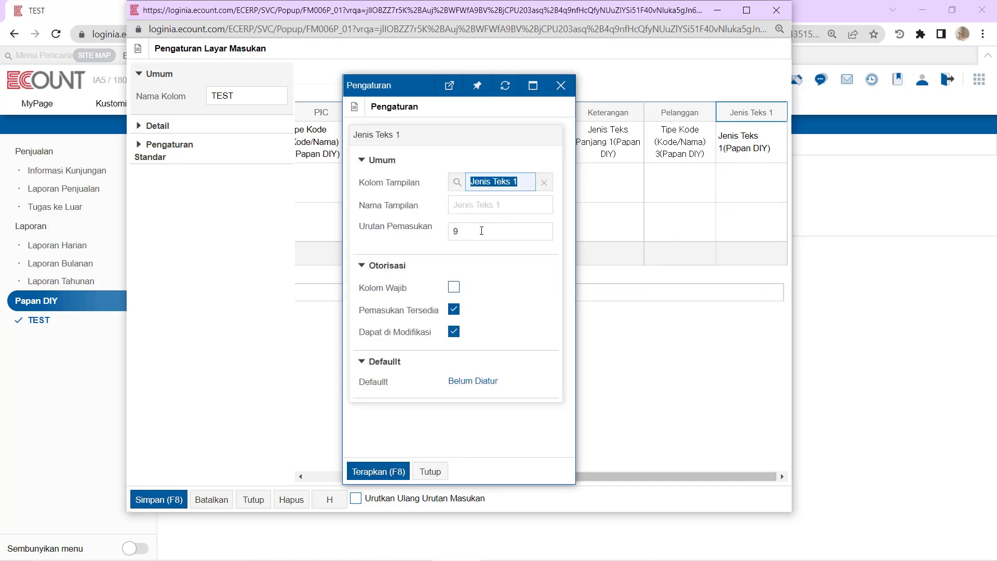
pyautogui.click(485, 209)
pyautogui.write('CEO')
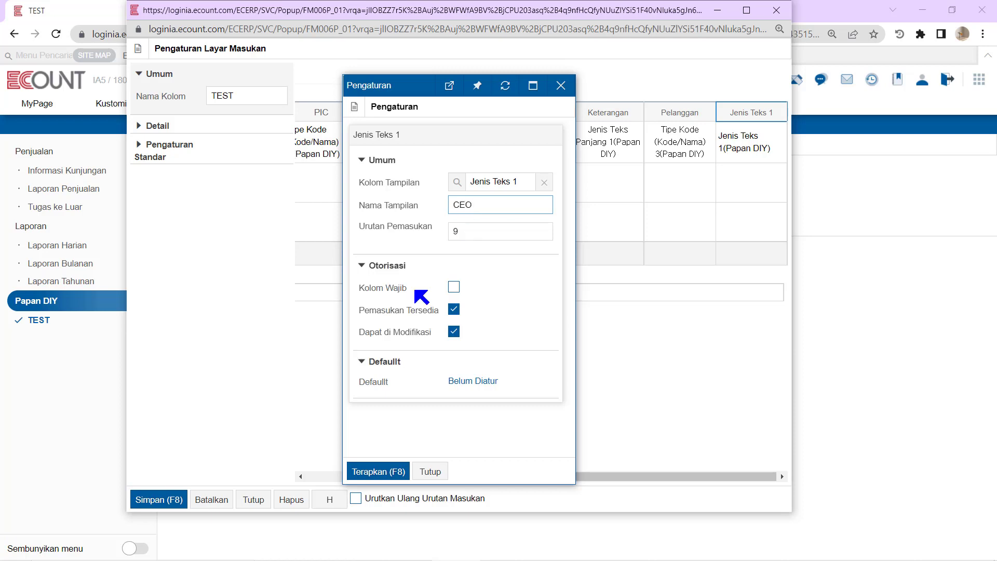
pyautogui.click(473, 384)
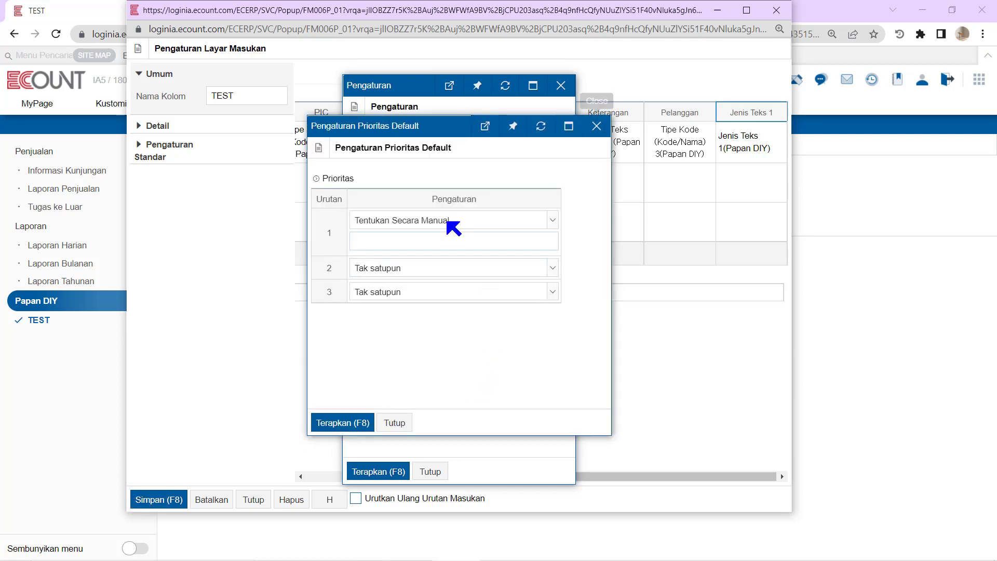
pyautogui.click(453, 227)
pyautogui.click(462, 280)
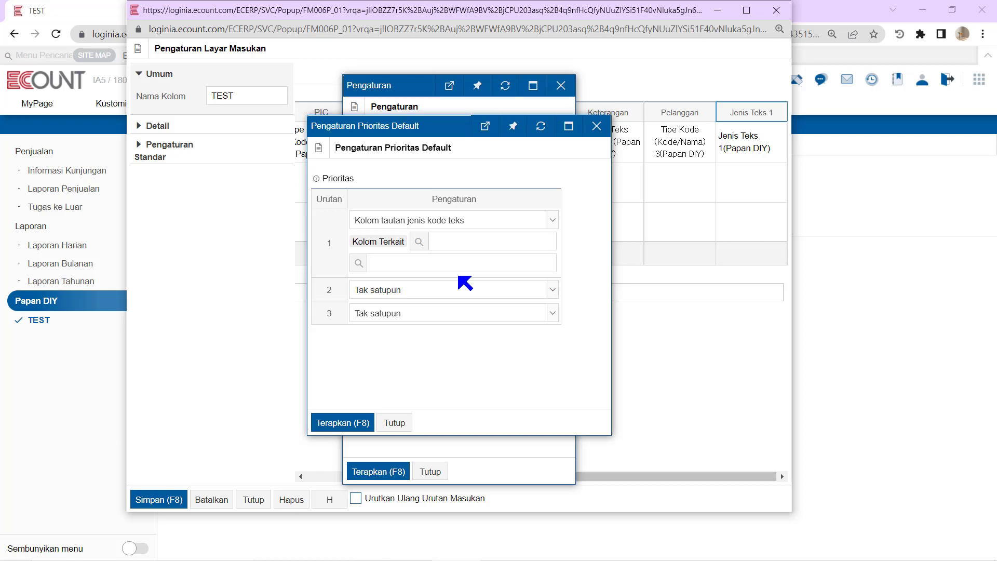
pyautogui.click(597, 126)
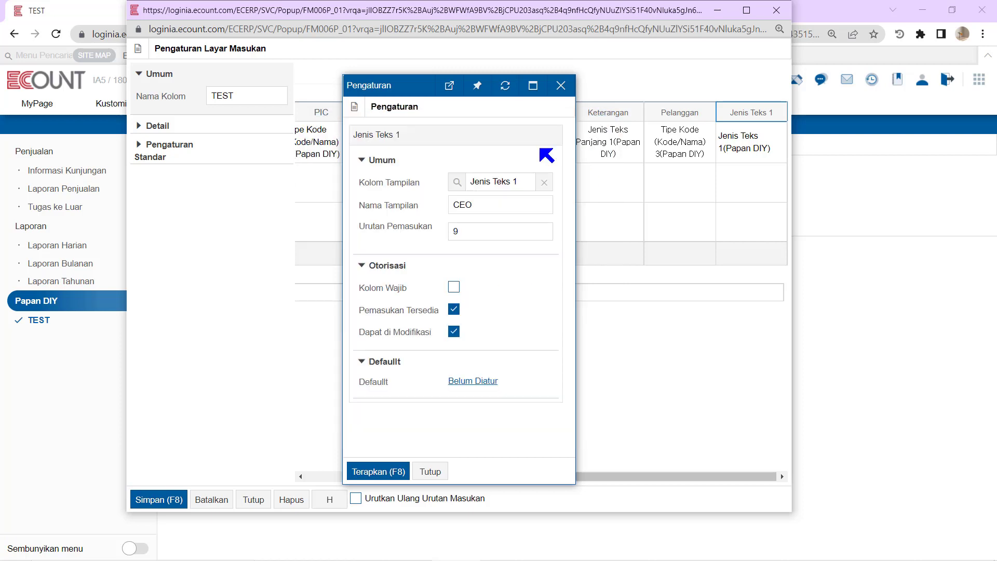
# Step: Set the CEO column's first default priority to Kolom tautan jenis kode teks with Tipe Kode (Kode/Nama) 3[Pelanggan] as the related column
pyautogui.click(487, 382)
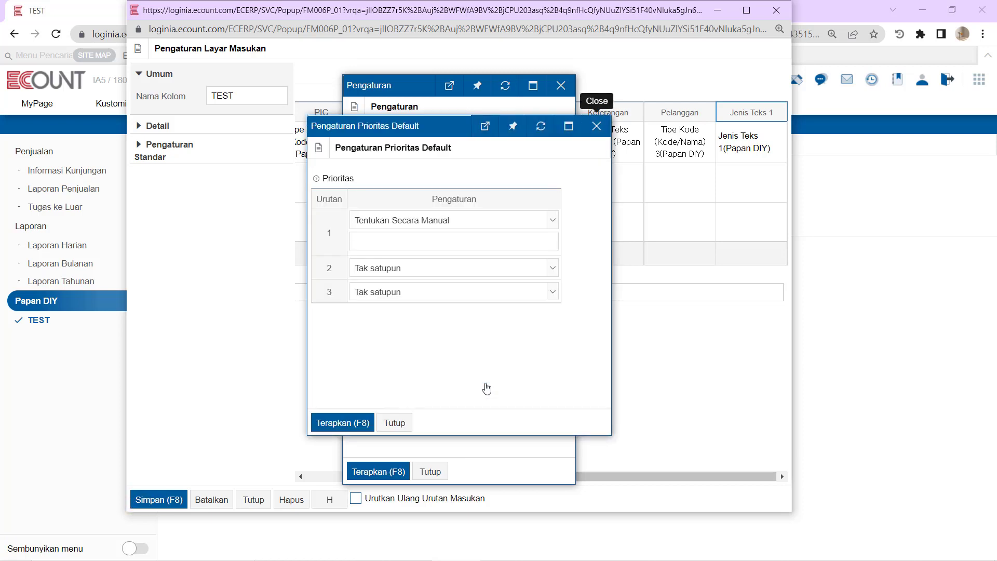
pyautogui.click(492, 226)
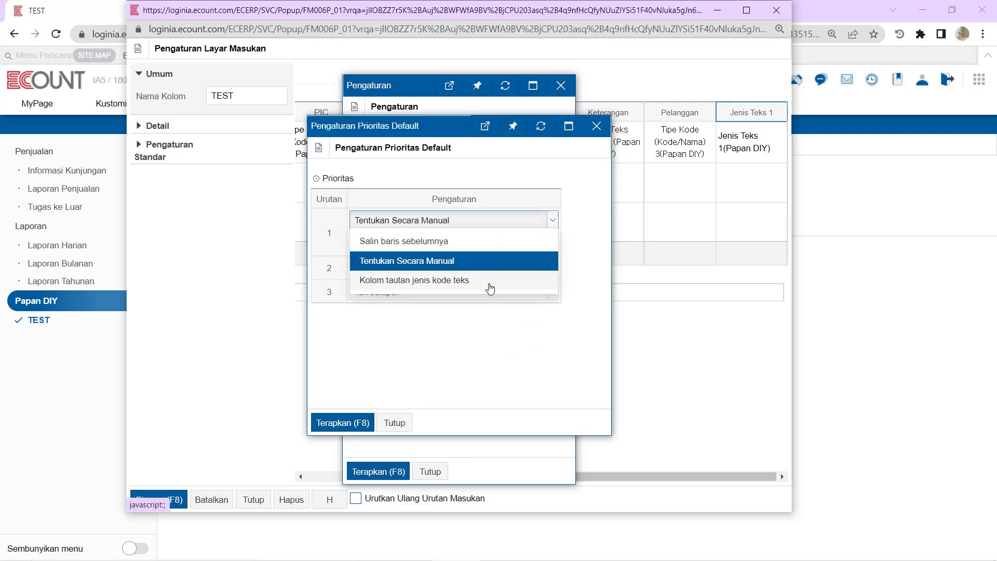
pyautogui.click(491, 281)
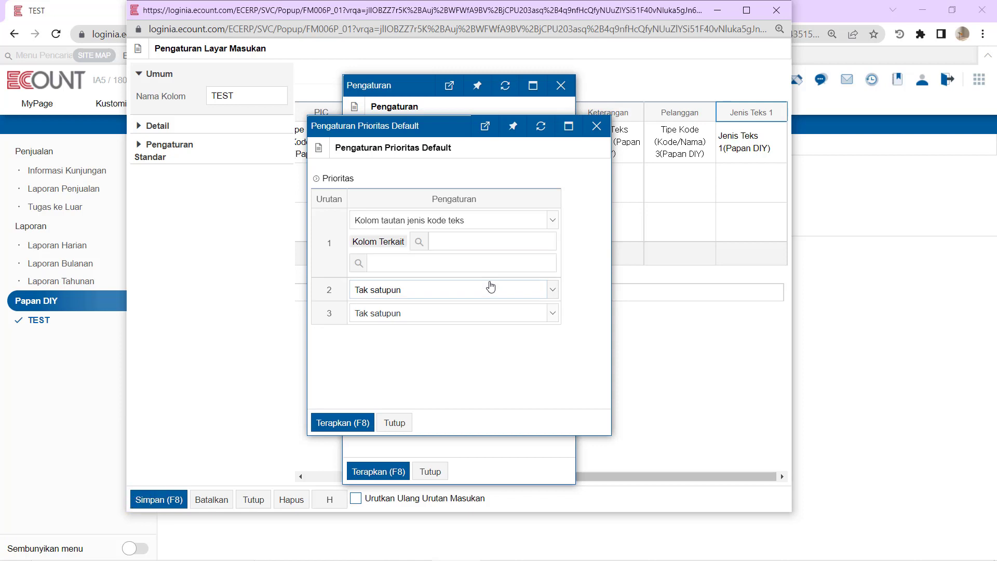
pyautogui.click(419, 242)
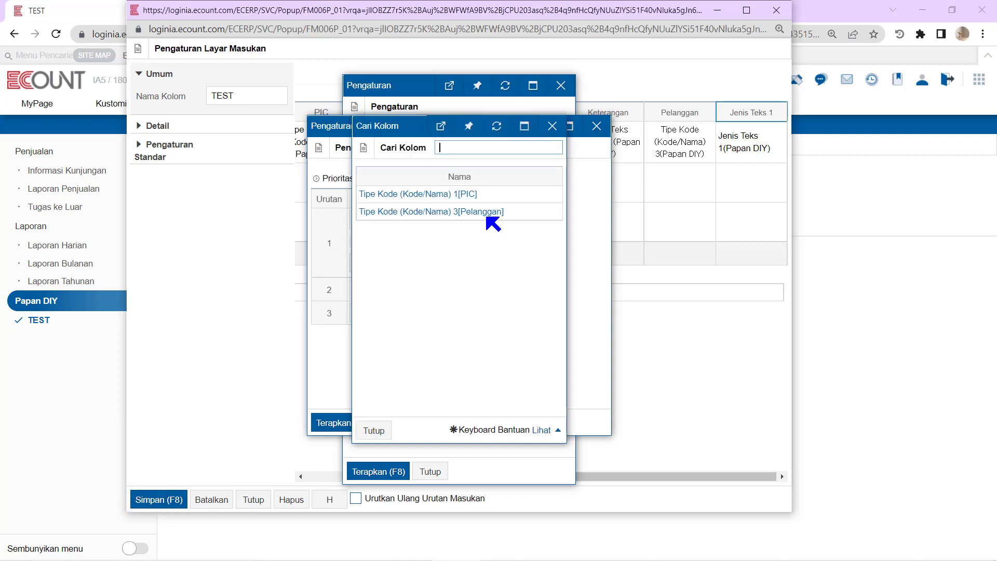
pyautogui.click(489, 219)
# Step: Choose Nama Perwakilan as the linked code field for the CEO column's default and apply the default and column settings
pyautogui.click(359, 264)
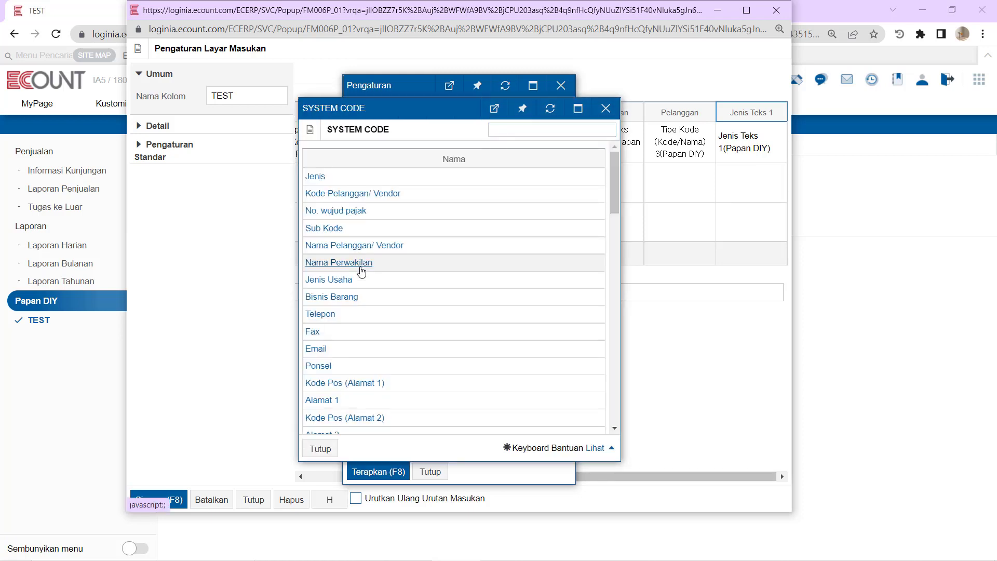
pyautogui.click(360, 267)
pyautogui.click(340, 421)
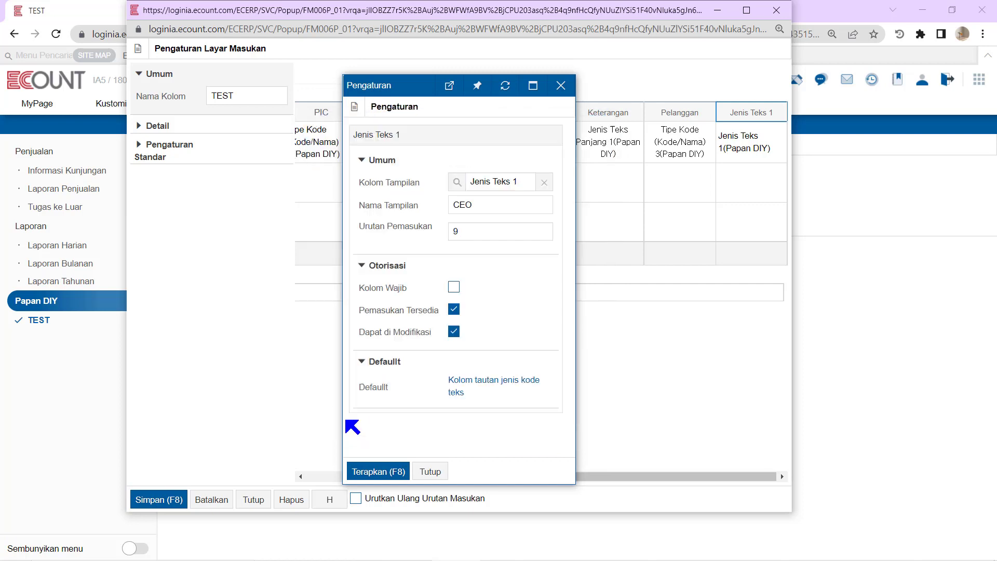
pyautogui.click(379, 470)
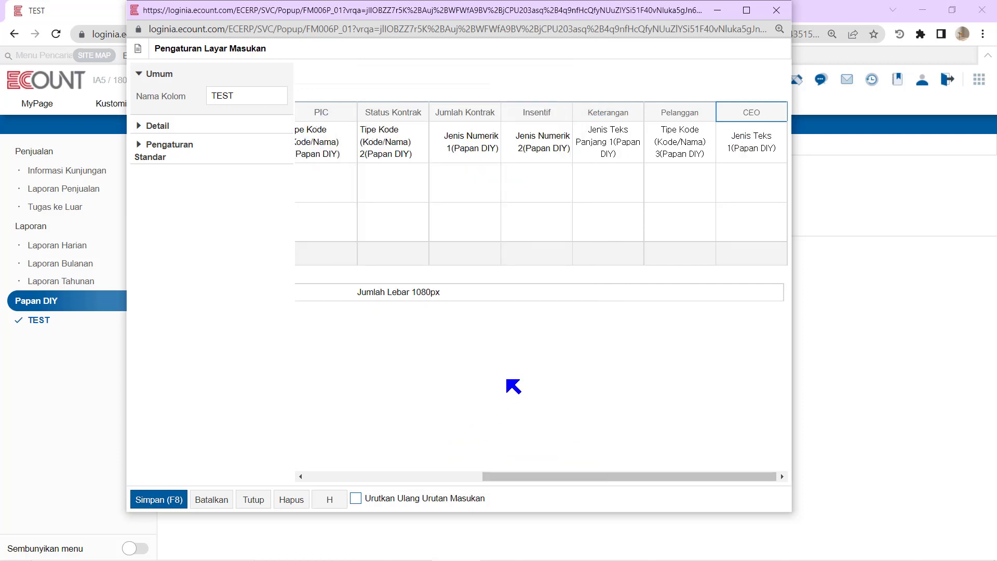
# Step: Add the Lampiran column after the CEO column and save the input screen settings
pyautogui.click(772, 116)
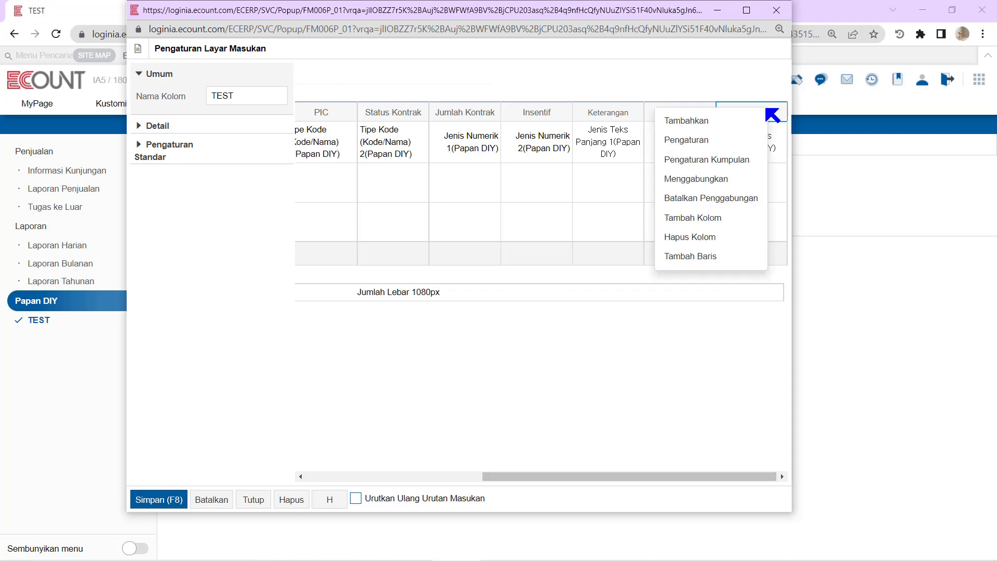
pyautogui.click(738, 118)
pyautogui.scroll(-20, 502, 263)
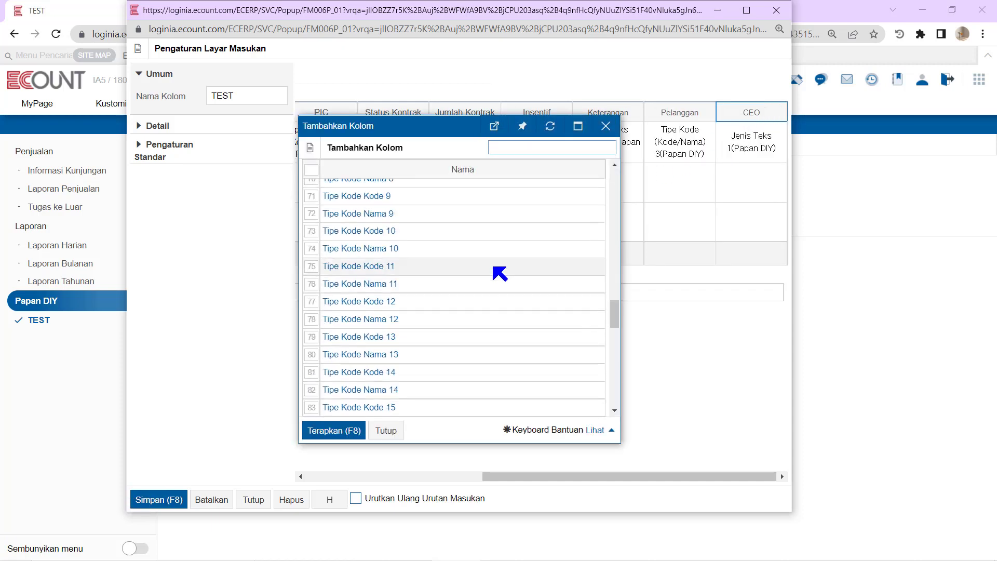
pyautogui.scroll(-5, 488, 273)
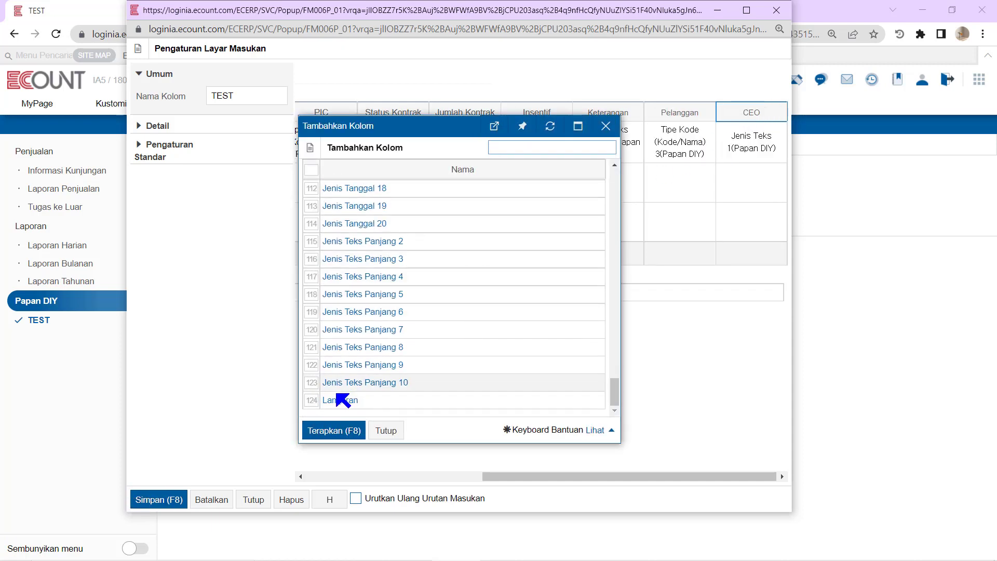
pyautogui.click(342, 402)
pyautogui.moveTo(518, 474); pyautogui.dragTo(569, 476)
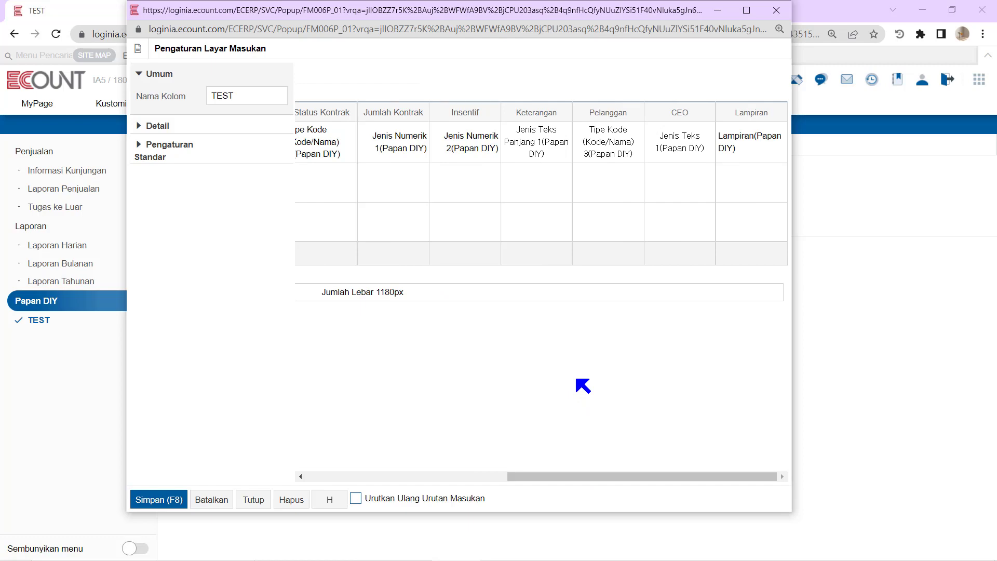
pyautogui.click(146, 510)
pyautogui.click(390, 370)
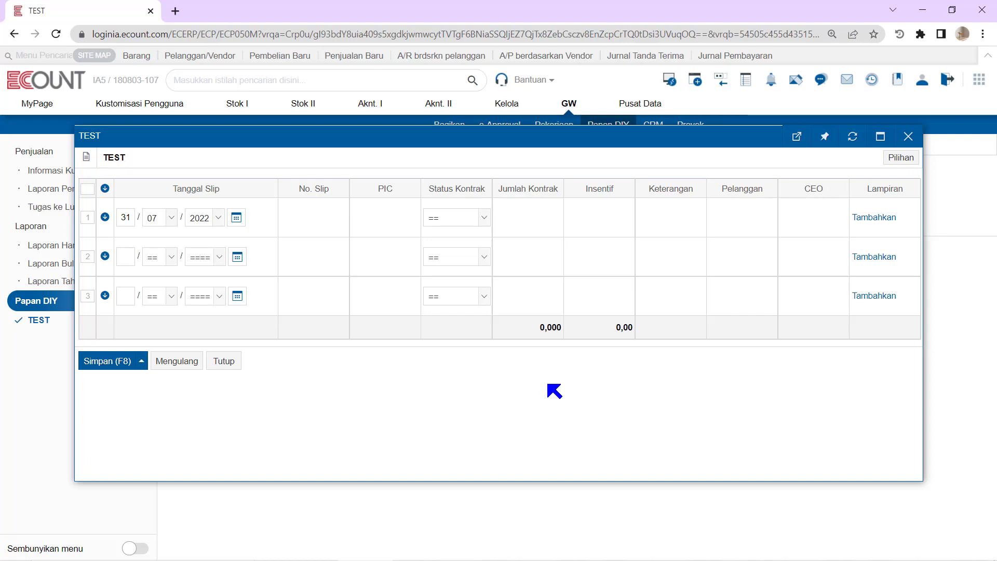
# Step: Reopen the TEST input screen settings and move the Status Kontrak column ahead of PIC
pyautogui.click(878, 179)
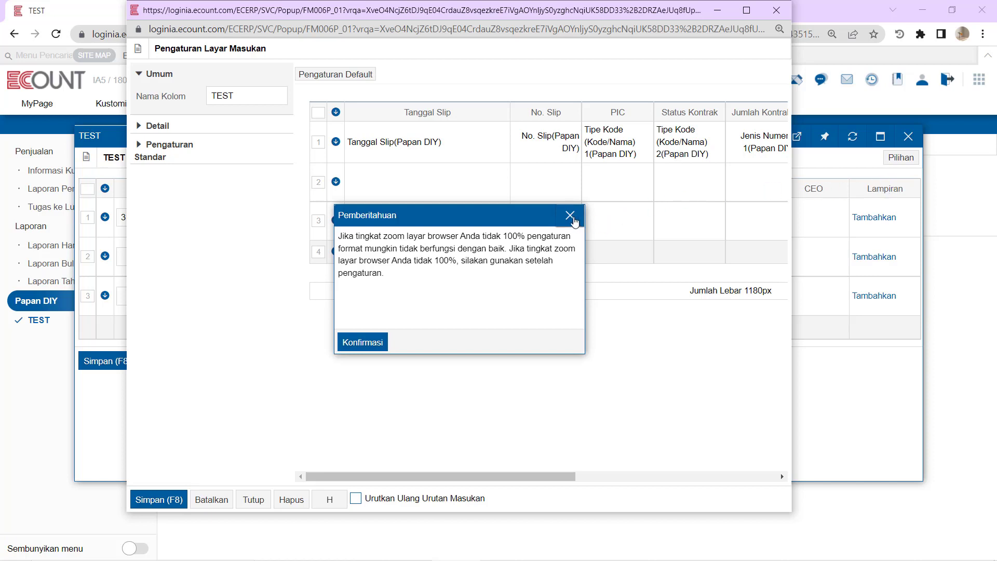
pyautogui.click(346, 344)
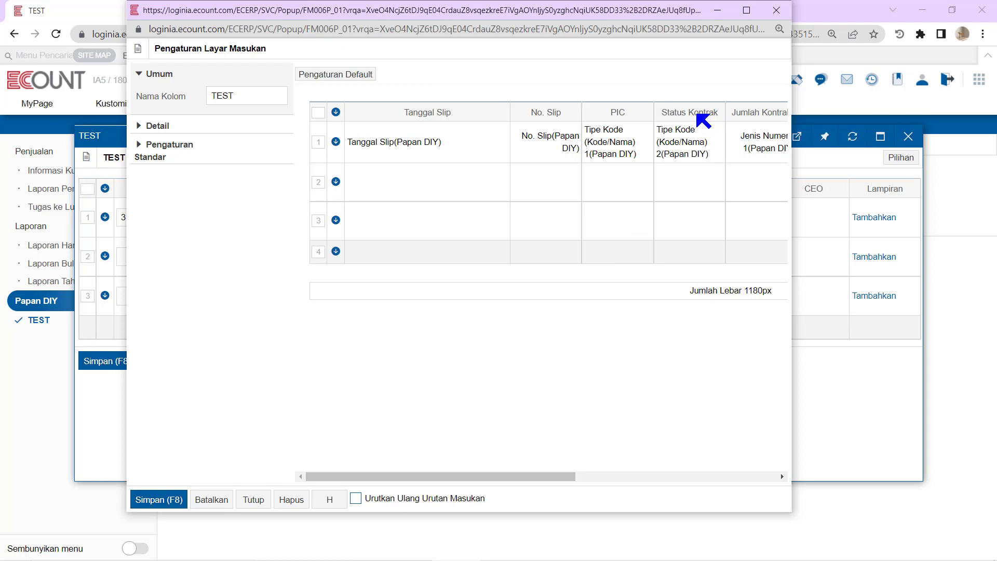
pyautogui.click(696, 113)
pyautogui.moveTo(697, 116); pyautogui.dragTo(625, 109)
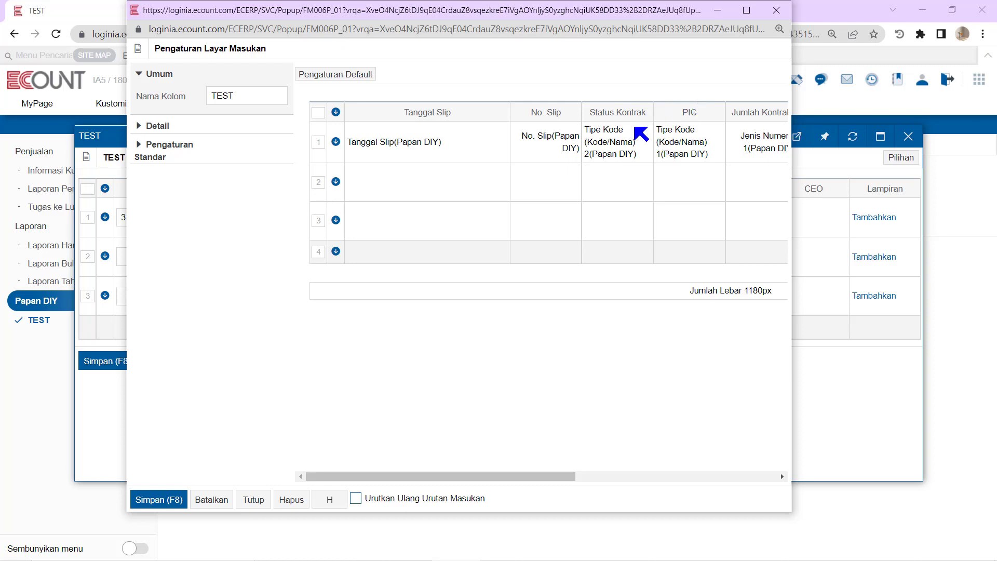
# Step: Review the Urutan Pemasukan values in the column settings and close them without changes
pyautogui.click(643, 115)
pyautogui.click(663, 165)
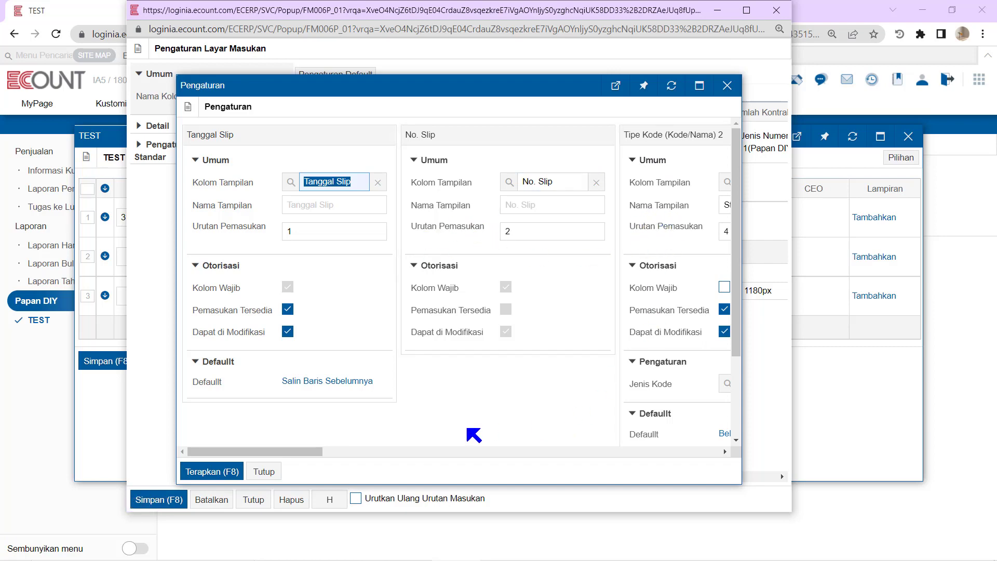
pyautogui.moveTo(314, 457); pyautogui.dragTo(557, 459)
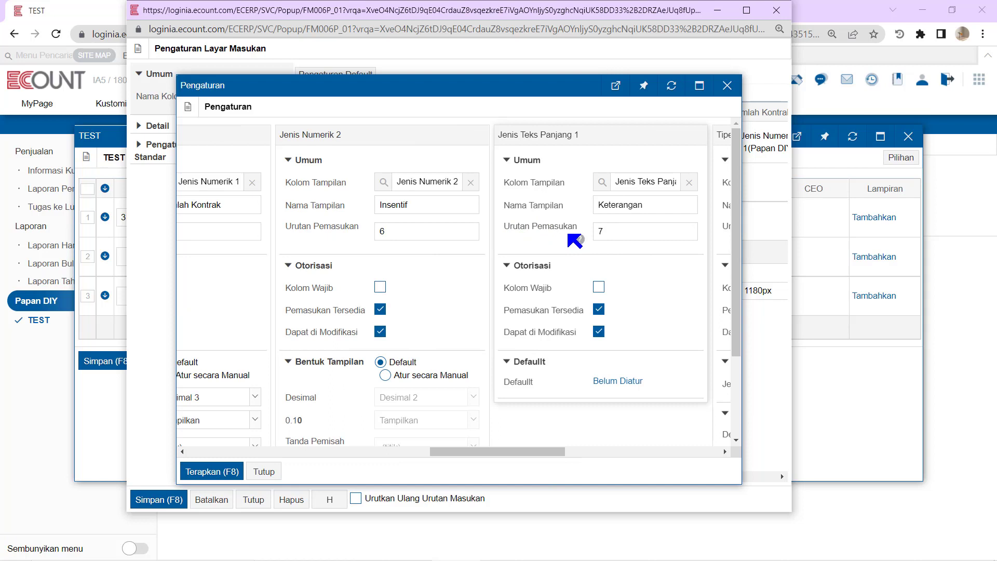
pyautogui.click(726, 86)
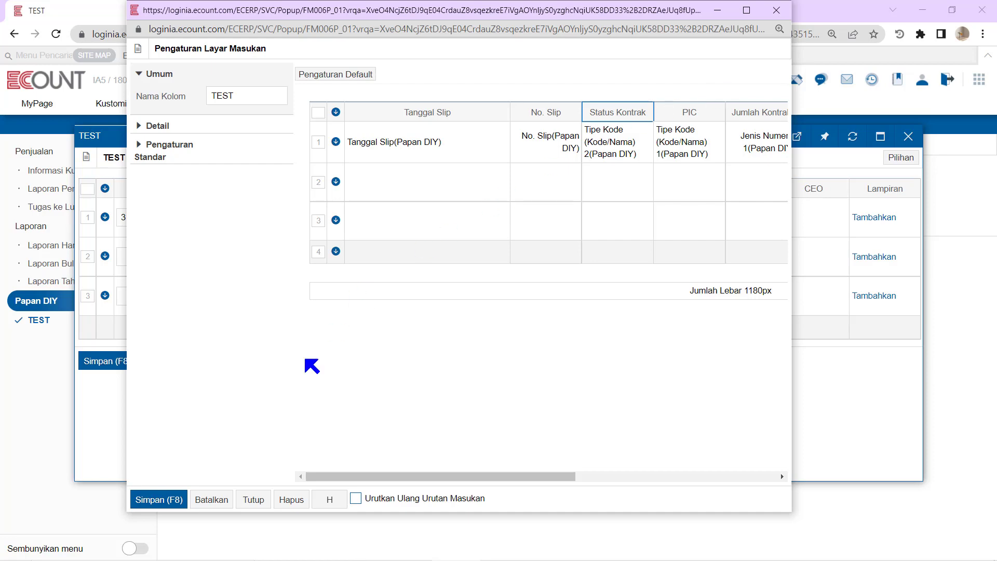
# Step: Save the rearranged column layout and open a fresh TEST entry form
pyautogui.click(153, 499)
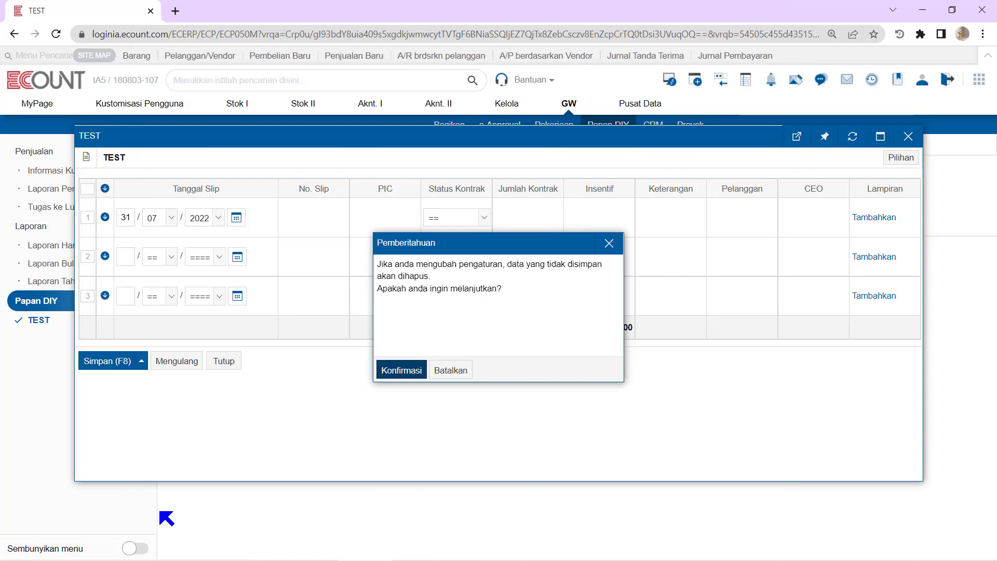
pyautogui.click(402, 375)
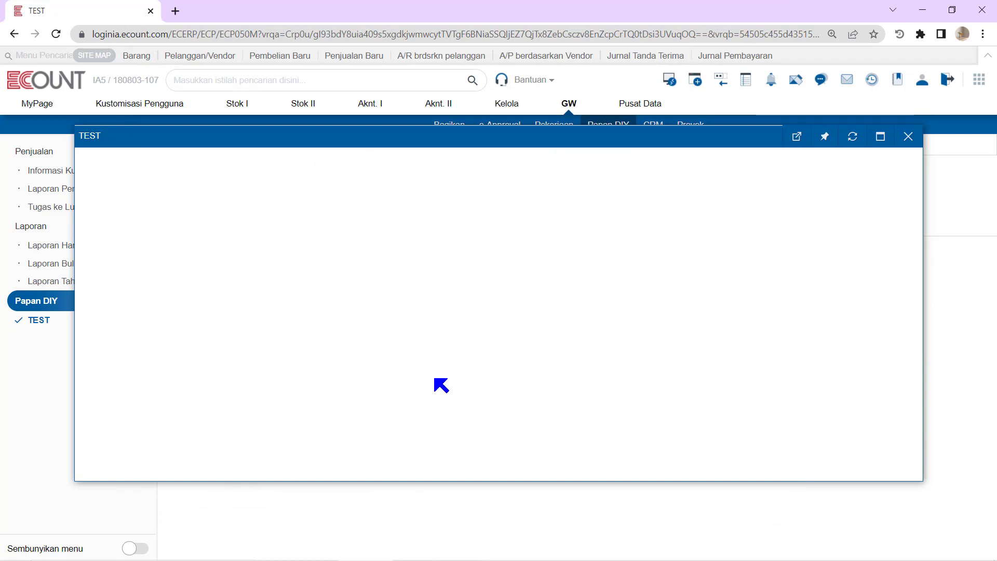
pyautogui.click(908, 136)
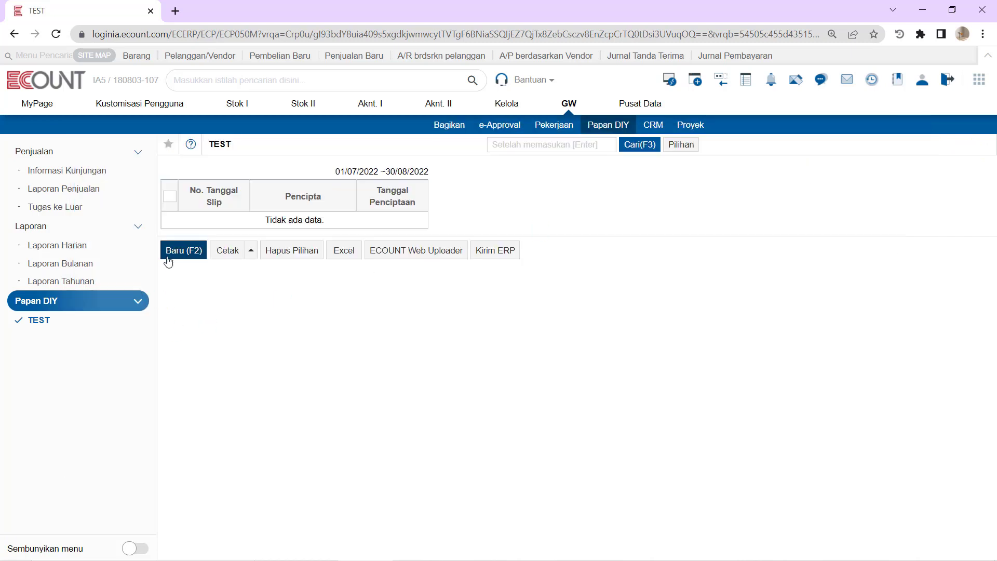
pyautogui.click(172, 254)
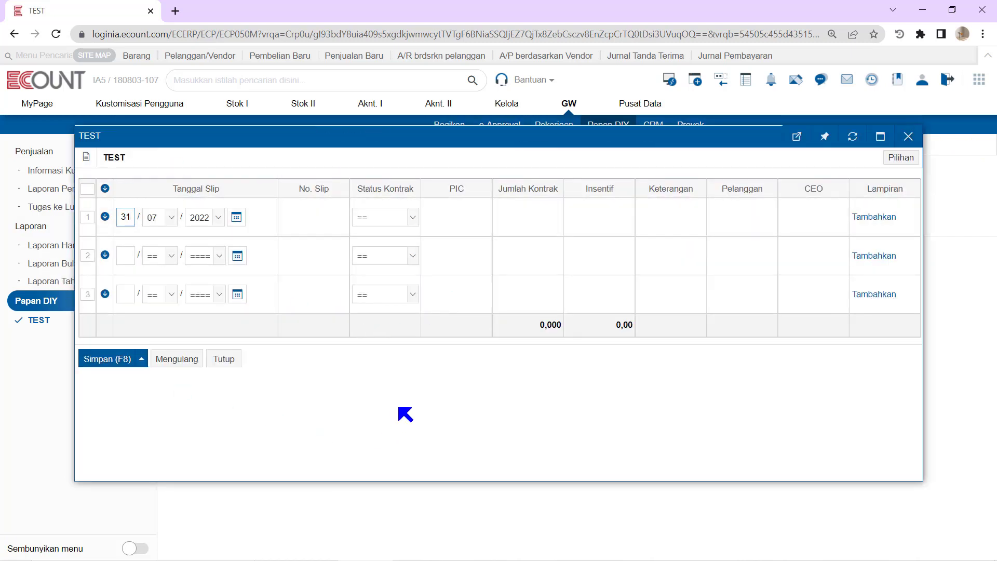
# Step: Pick the person in charge for the first row's PIC and set its Status Kontrak to dalam
pyautogui.click(454, 216)
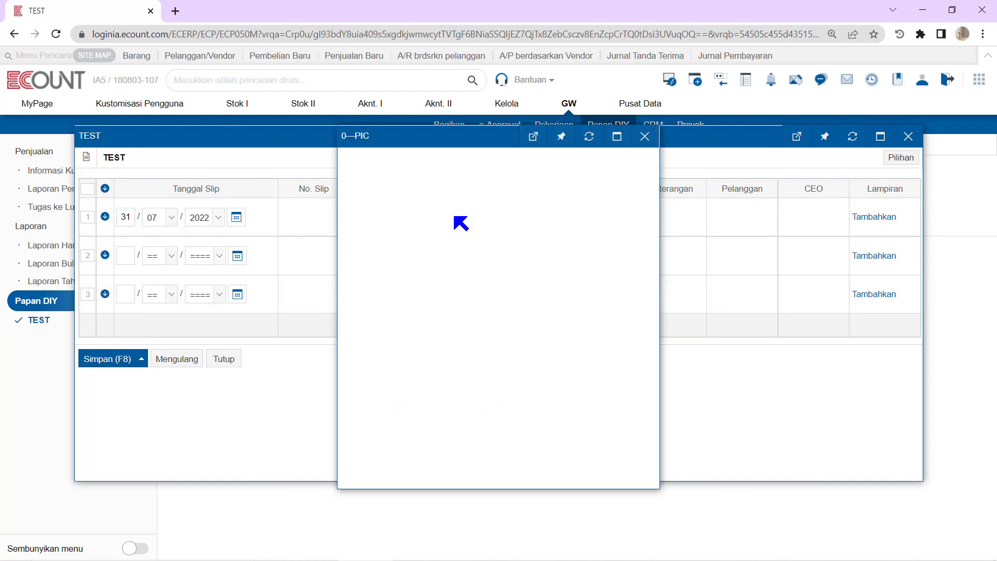
pyautogui.click(516, 212)
pyautogui.click(542, 224)
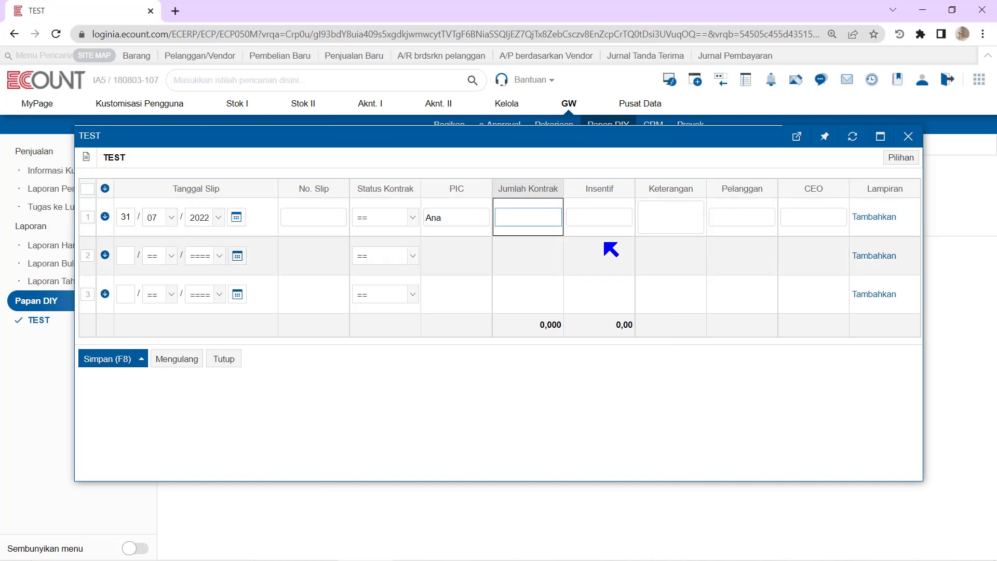
pyautogui.click(381, 218)
pyautogui.click(393, 258)
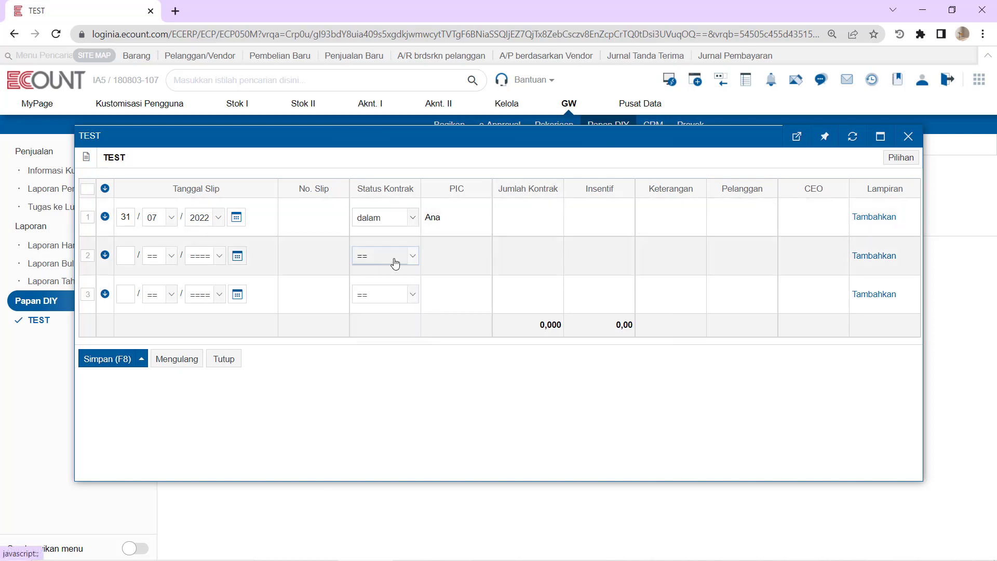
# Step: Enter 5000000 as the first row's Jumlah Kontrak and look up Cafe Vanilla as its Pelanggan
pyautogui.click(535, 219)
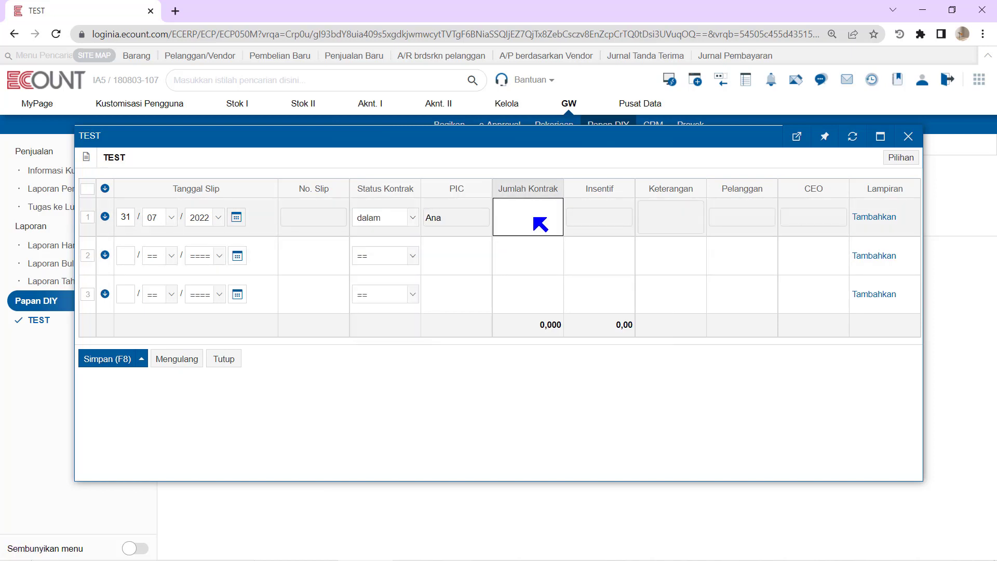
pyautogui.write('5000000')
pyautogui.press('Tab')
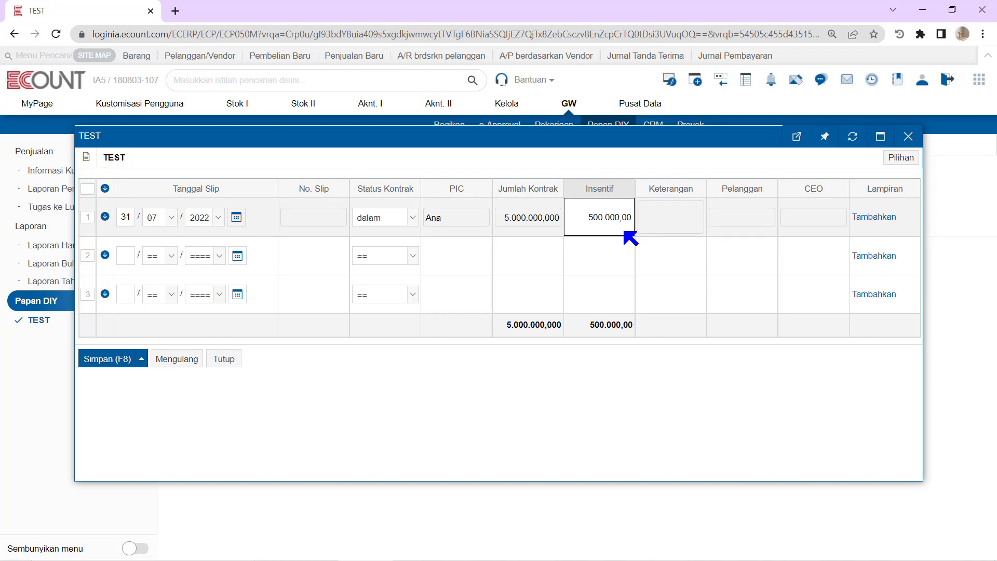
pyautogui.click(747, 229)
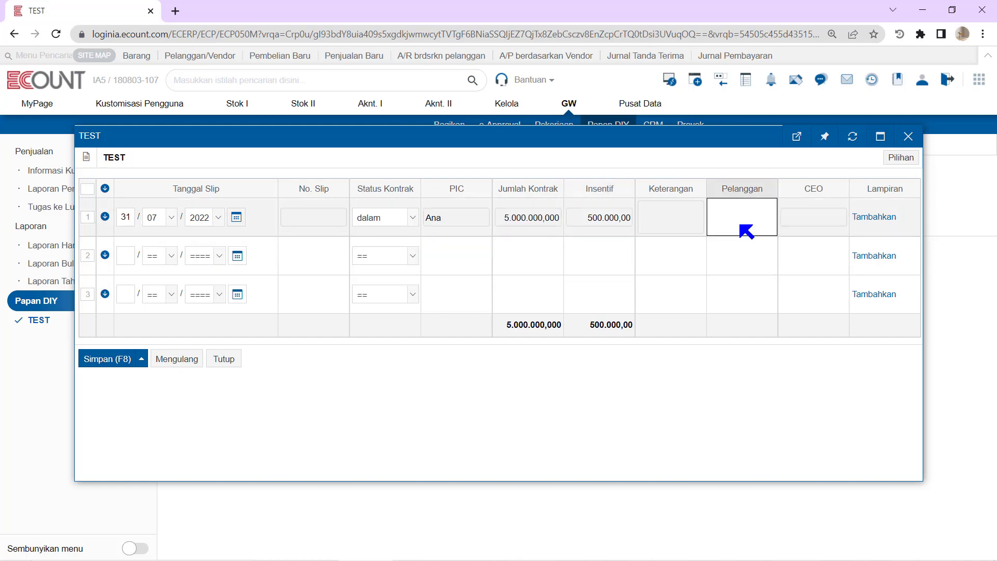
pyautogui.write('VANILL')
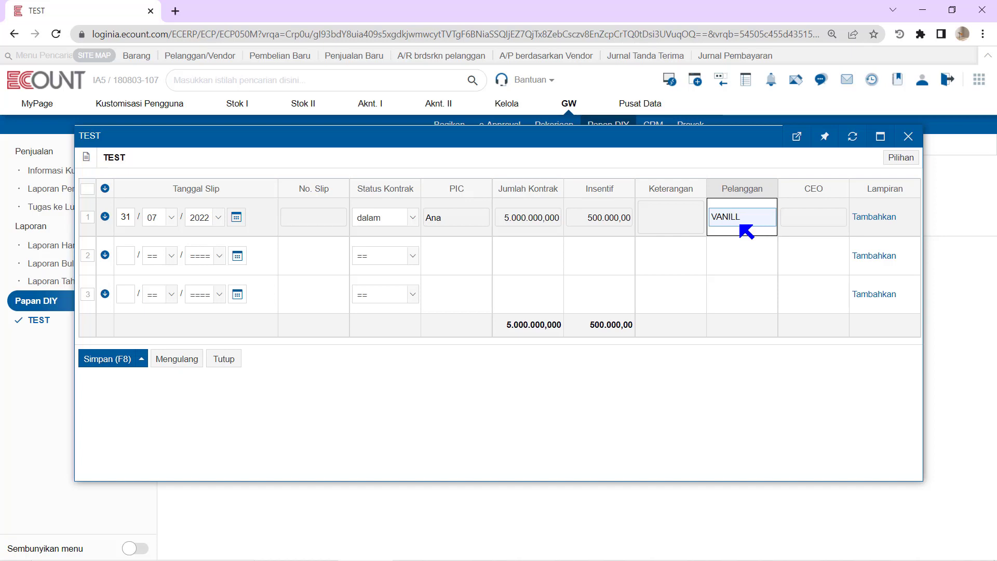
pyautogui.press('Return')
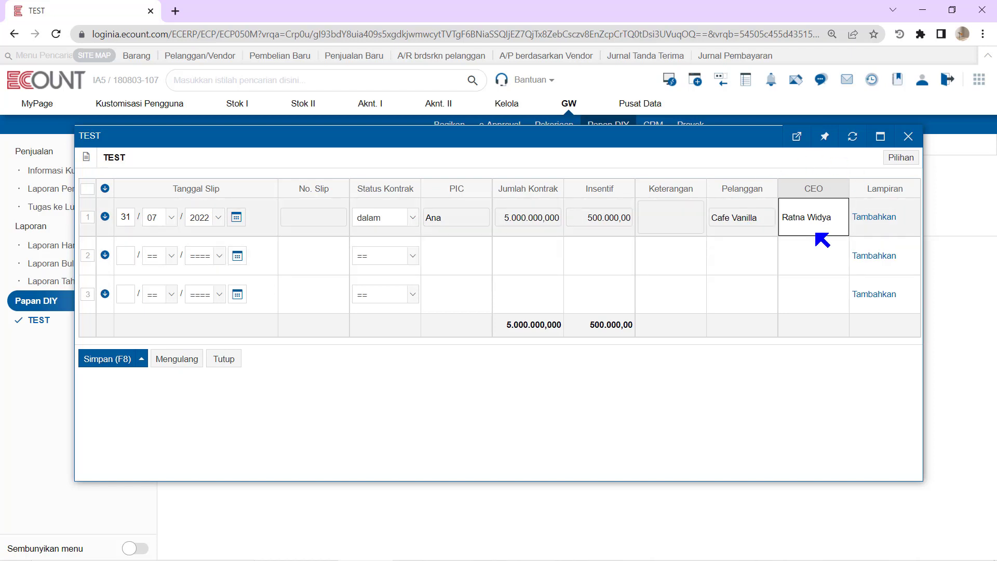
# Step: Enter "dalam proses" as Keterangan, view the Lampiran attachment options, and save the TEST slip
pyautogui.click(666, 223)
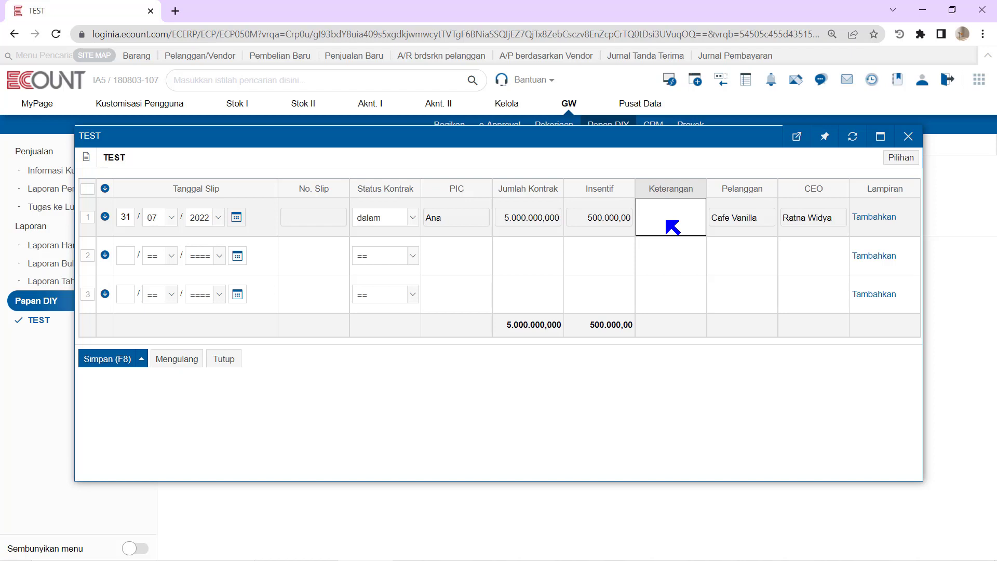
pyautogui.click(663, 229)
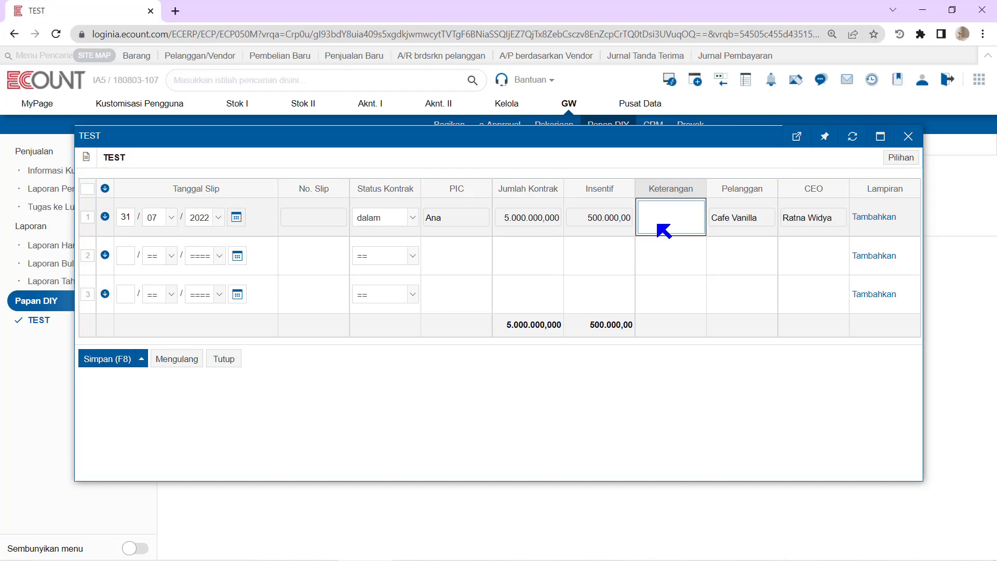
pyautogui.write('dalam proses')
pyautogui.click(880, 218)
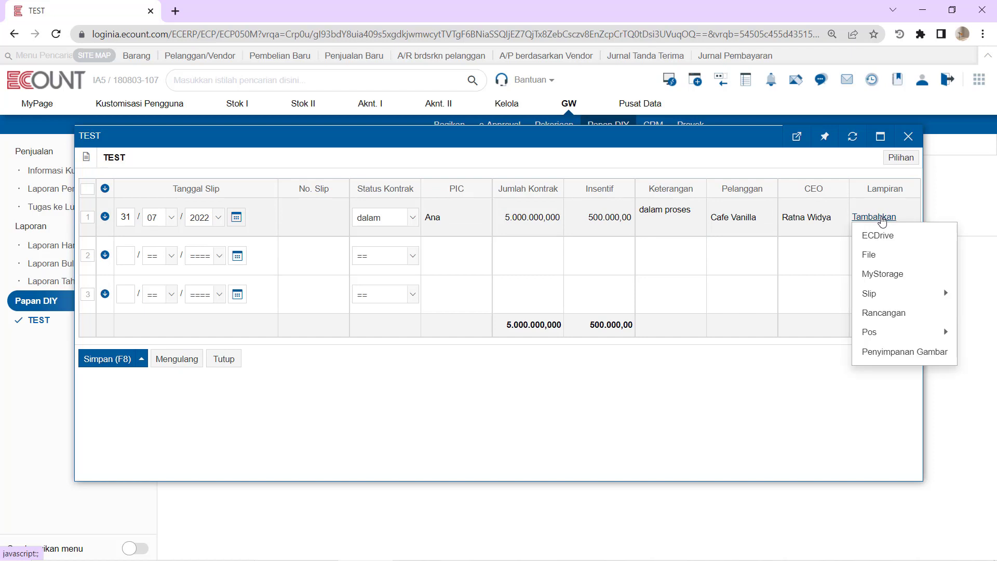
pyautogui.click(108, 359)
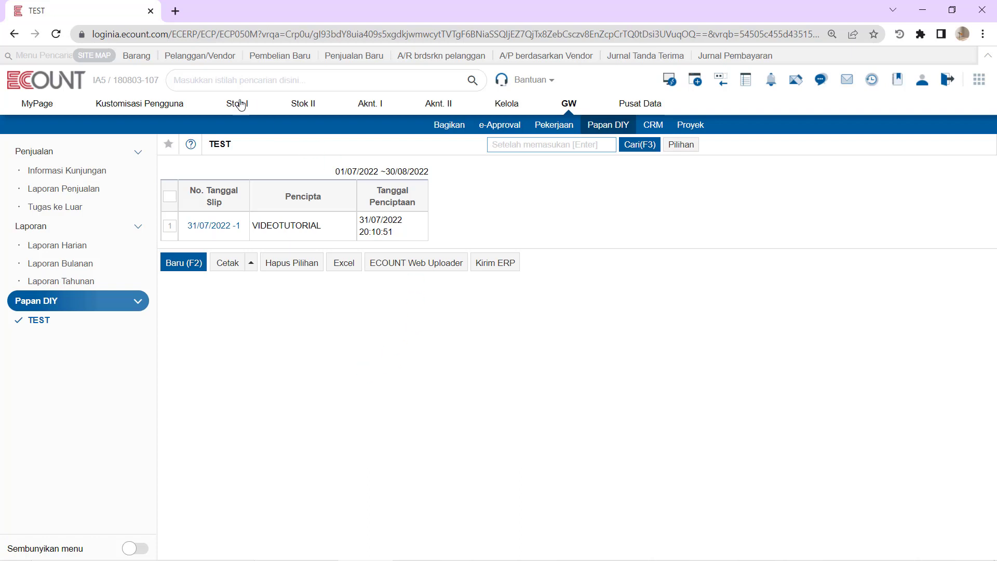
# Step: Open the T.A.D.P. settings for GW in Pengaturan Fungsi
pyautogui.click(141, 104)
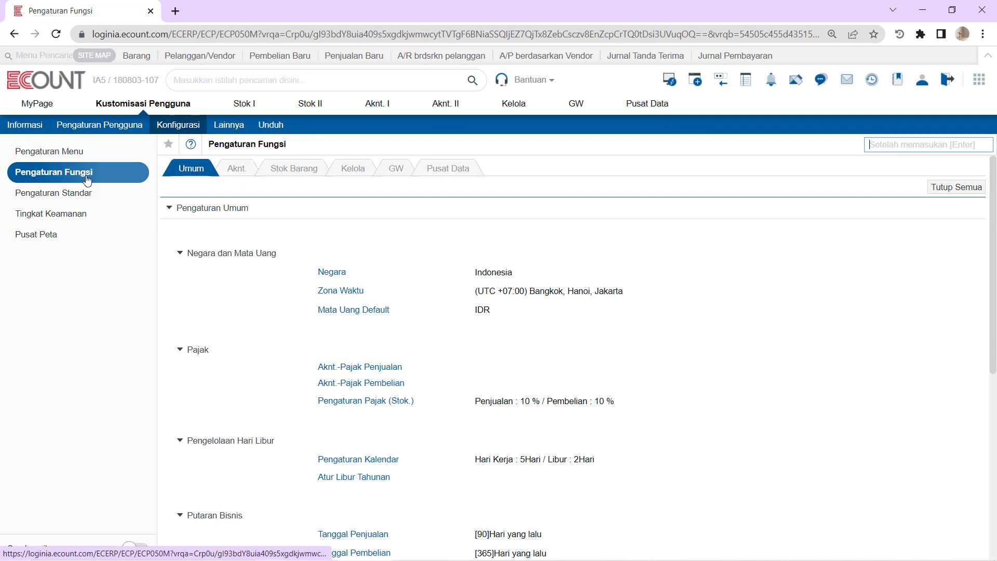
pyautogui.click(396, 169)
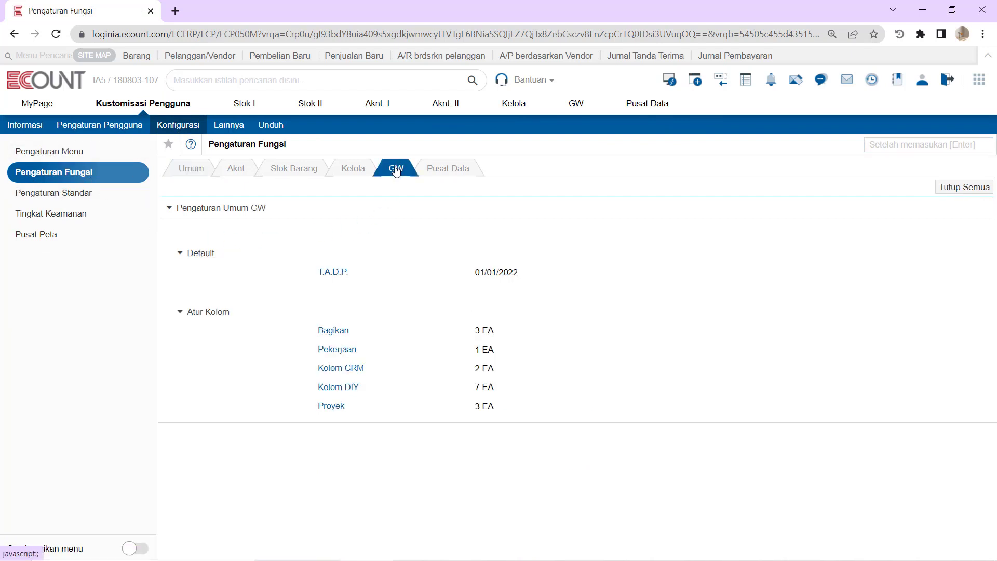
pyautogui.click(337, 273)
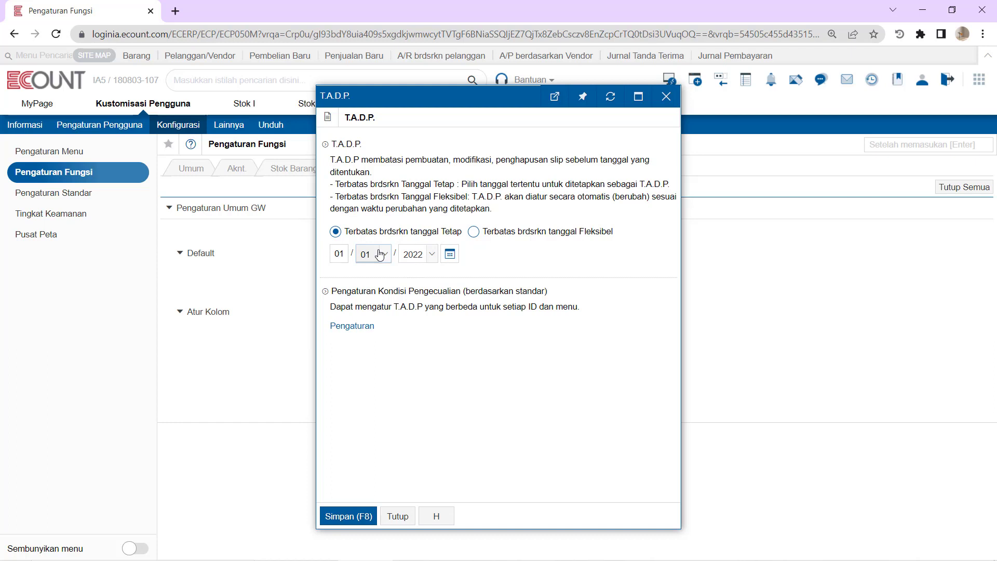
# Step: Set T.A.D.P. to Terbatas brdsrkn tanggal Fleksibel with a limit of 15 Hari yang lalu and save
pyautogui.click(535, 236)
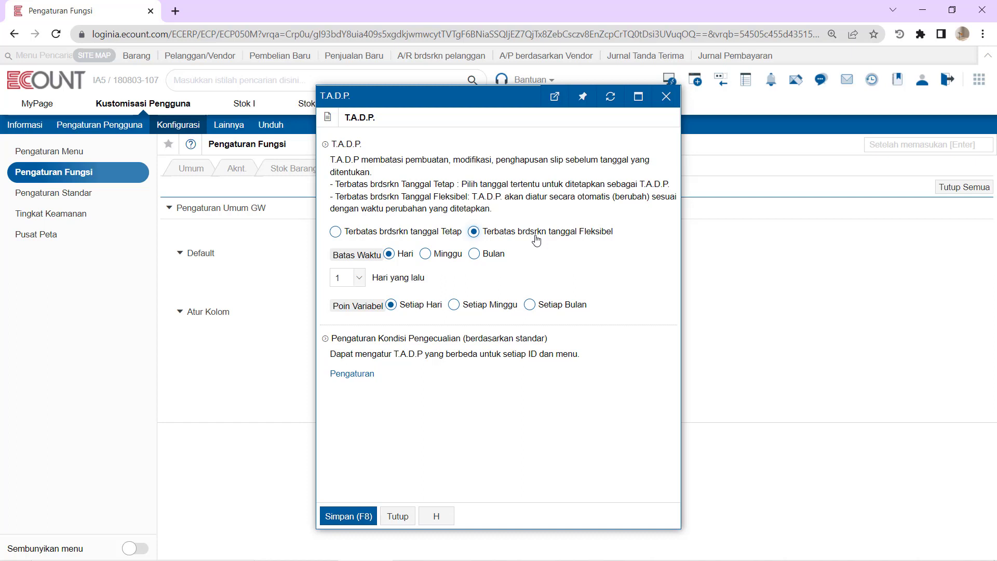
pyautogui.click(368, 232)
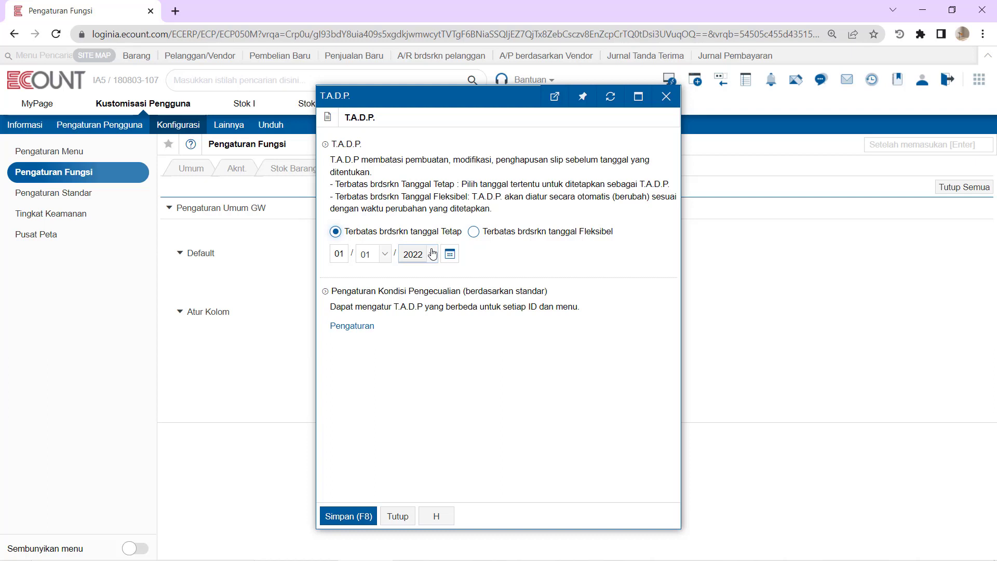
pyautogui.click(508, 232)
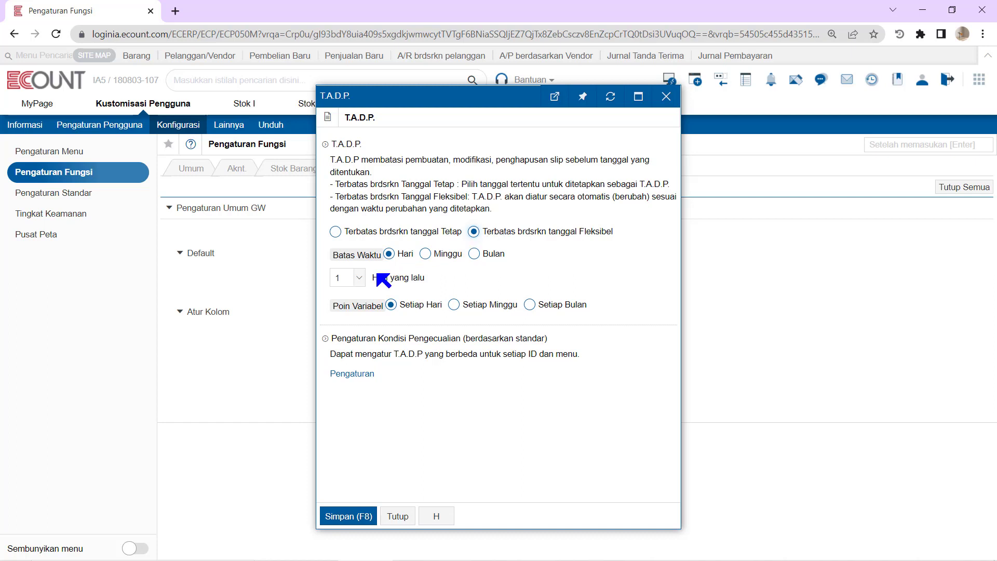
pyautogui.click(352, 278)
pyautogui.scroll(-2, 353, 397)
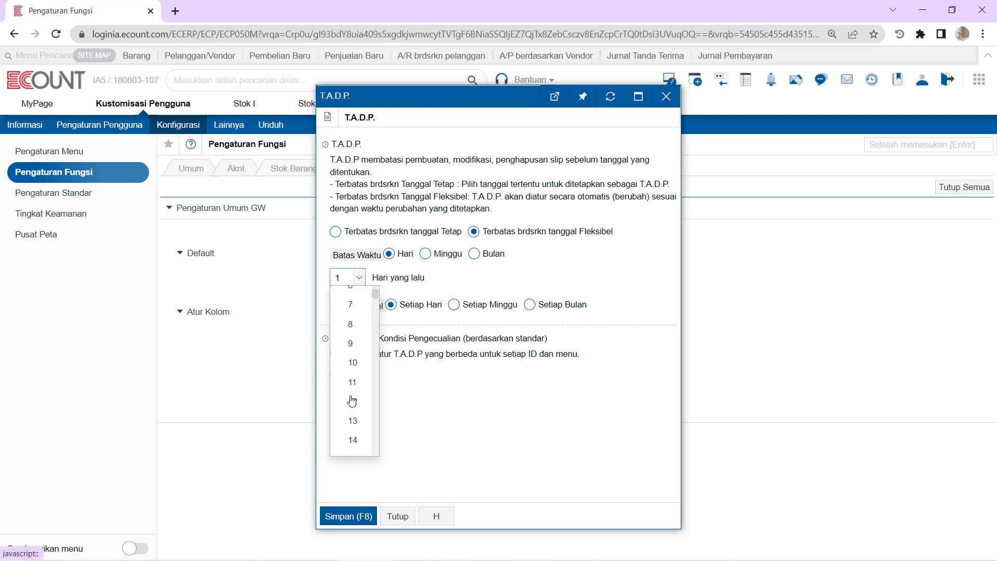
pyautogui.scroll(-2, 350, 398)
pyautogui.click(357, 331)
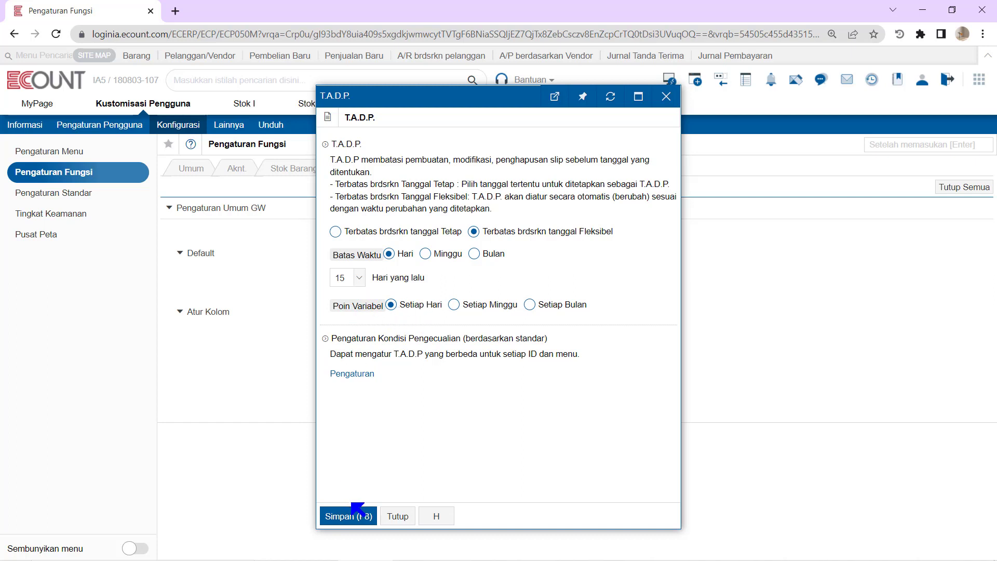
pyautogui.click(362, 516)
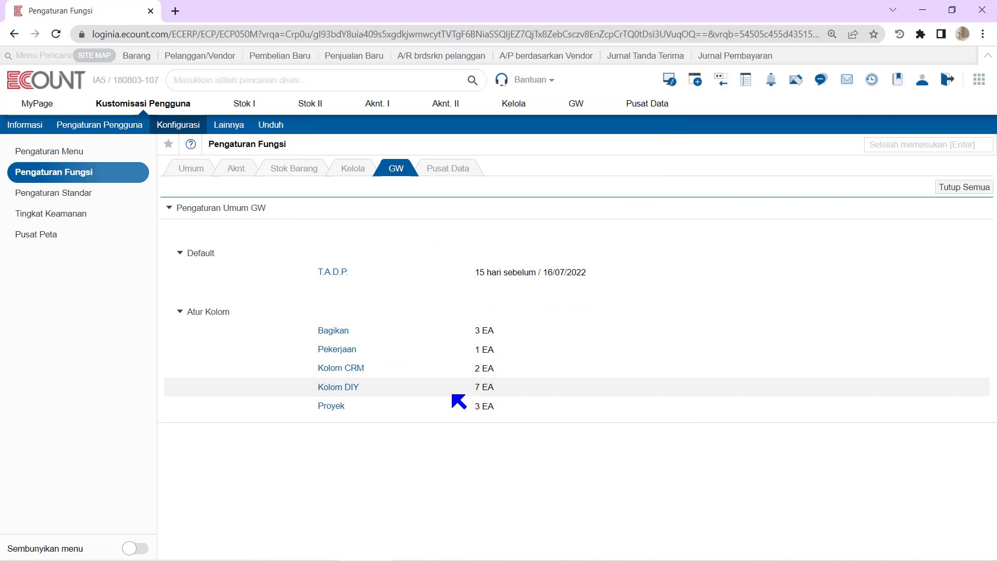
# Step: Reopen the GW T.A.D.P. settings
pyautogui.click(334, 271)
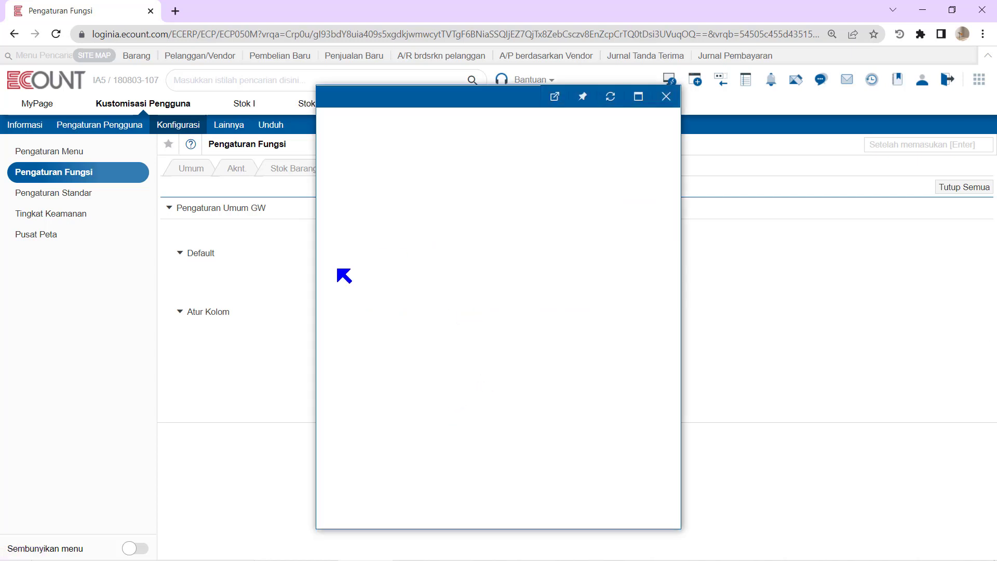